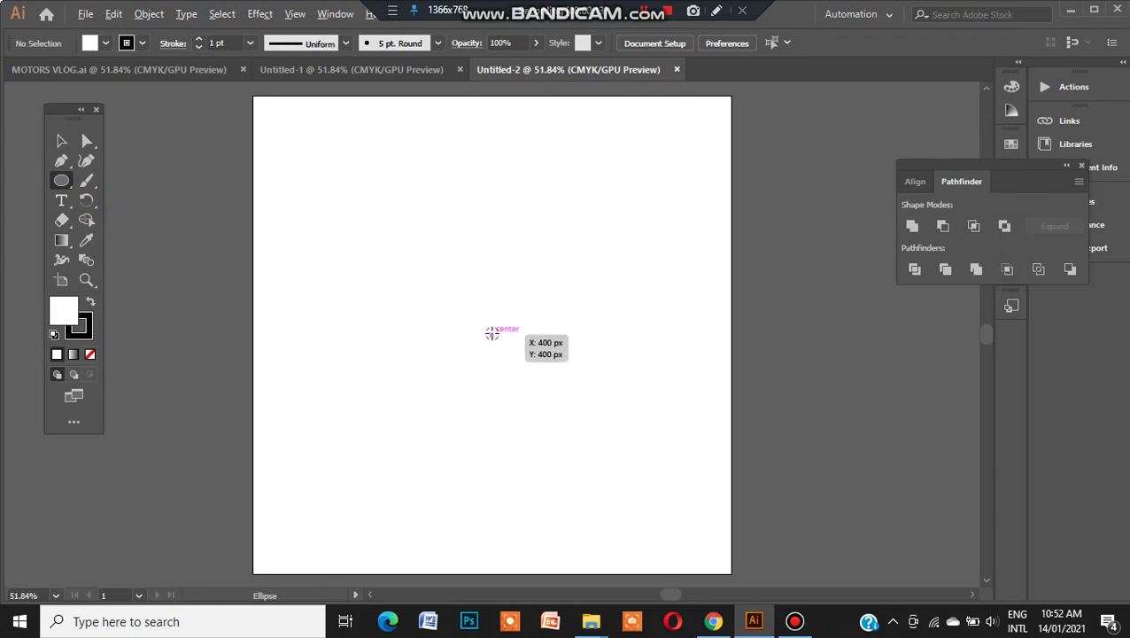
Step: Draw a large circle from its centre near the artboard's middle, about half the artboard wide, and remove its fill
drag(492, 333, 464, 437)
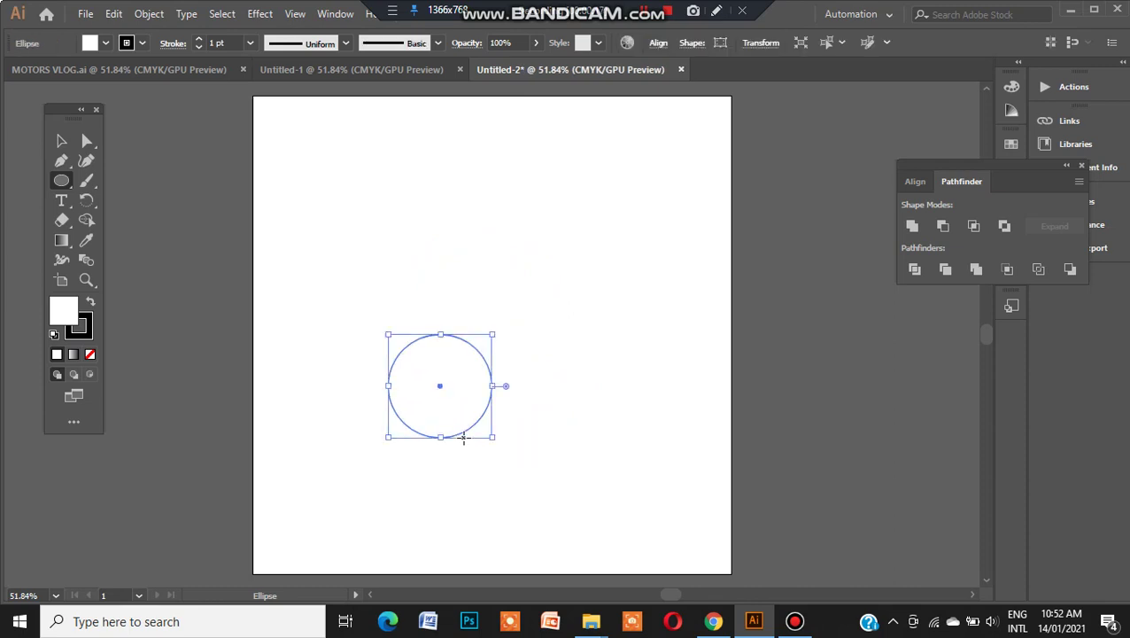
key(ctrl+z)
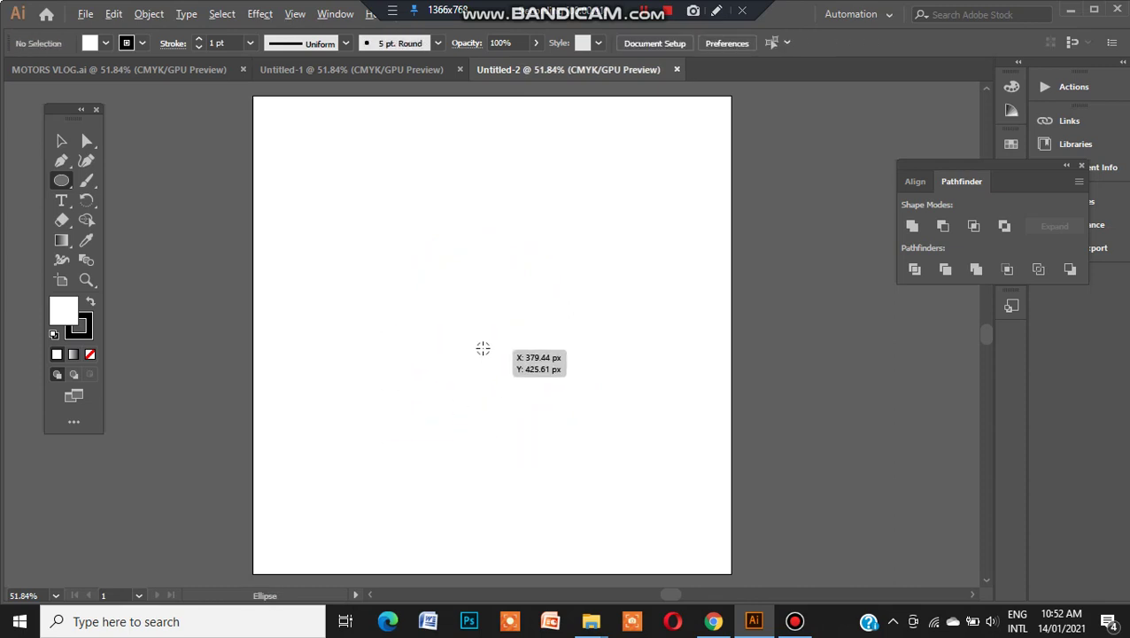
drag(492, 340, 457, 465)
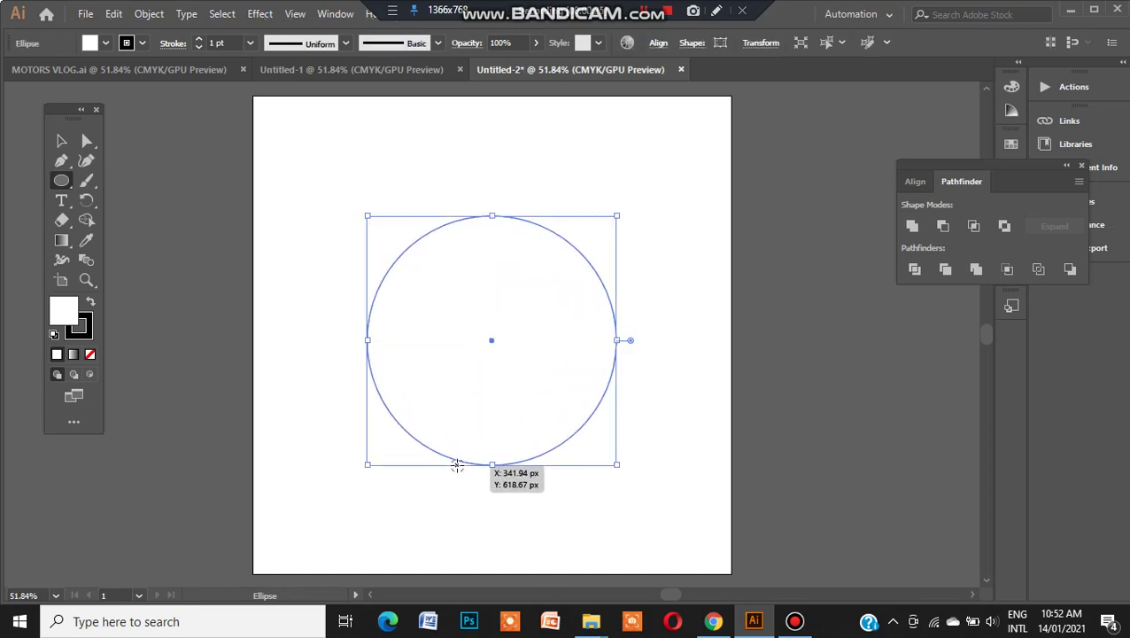
click(102, 43)
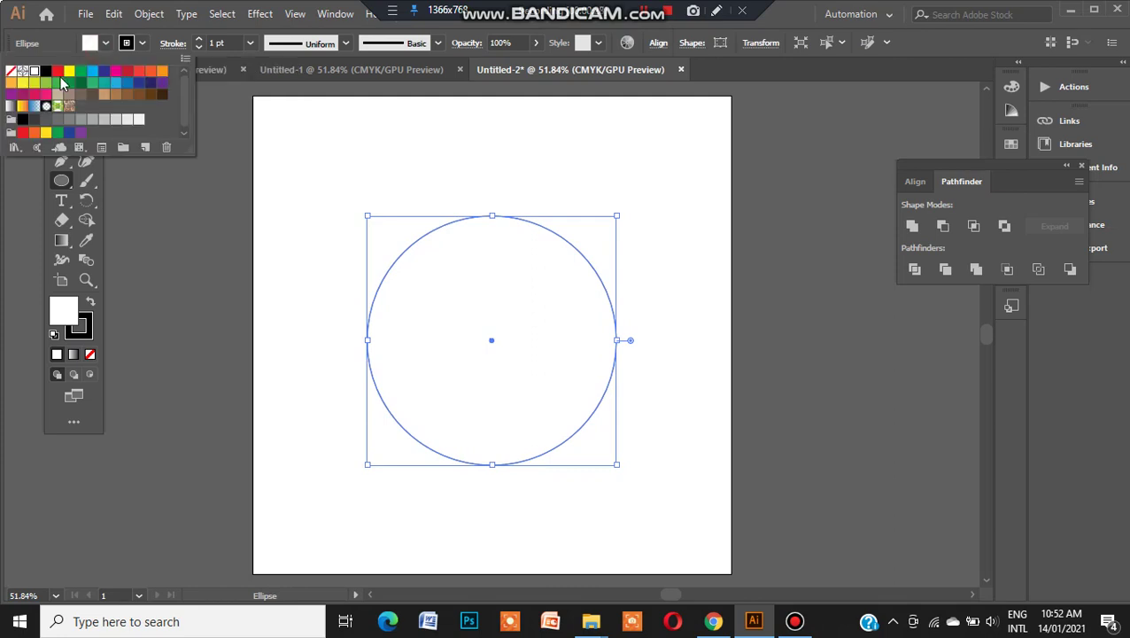
click(10, 70)
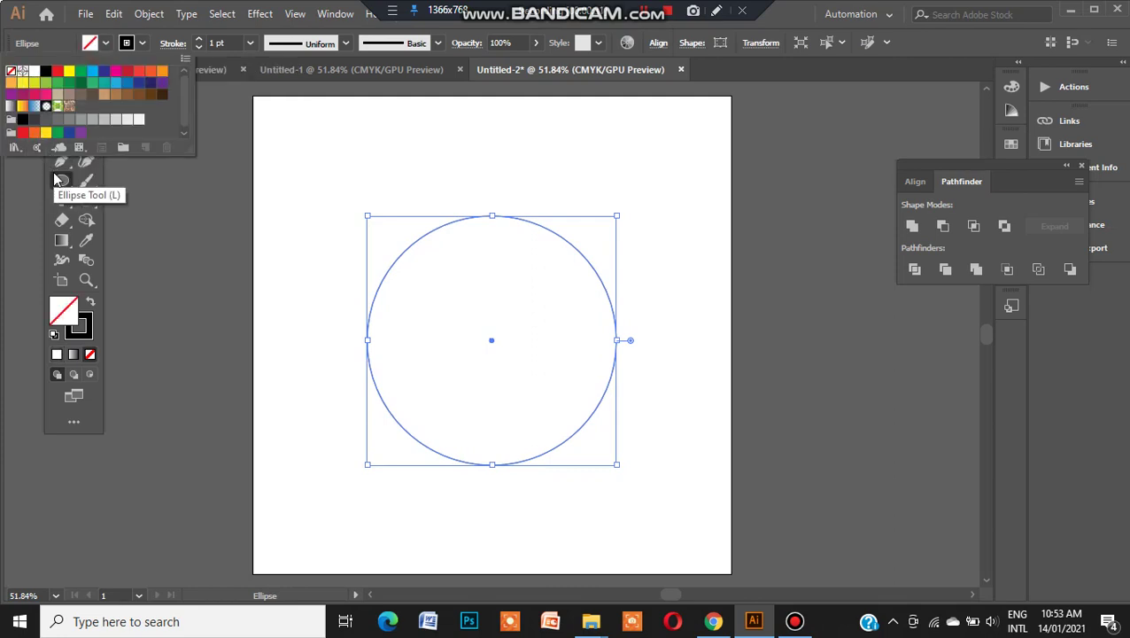
Step: Draw a narrow vertical rectangle across the circle's upper edge and nudge it into line with the circle's centre, slightly upward
drag(60, 186, 102, 184)
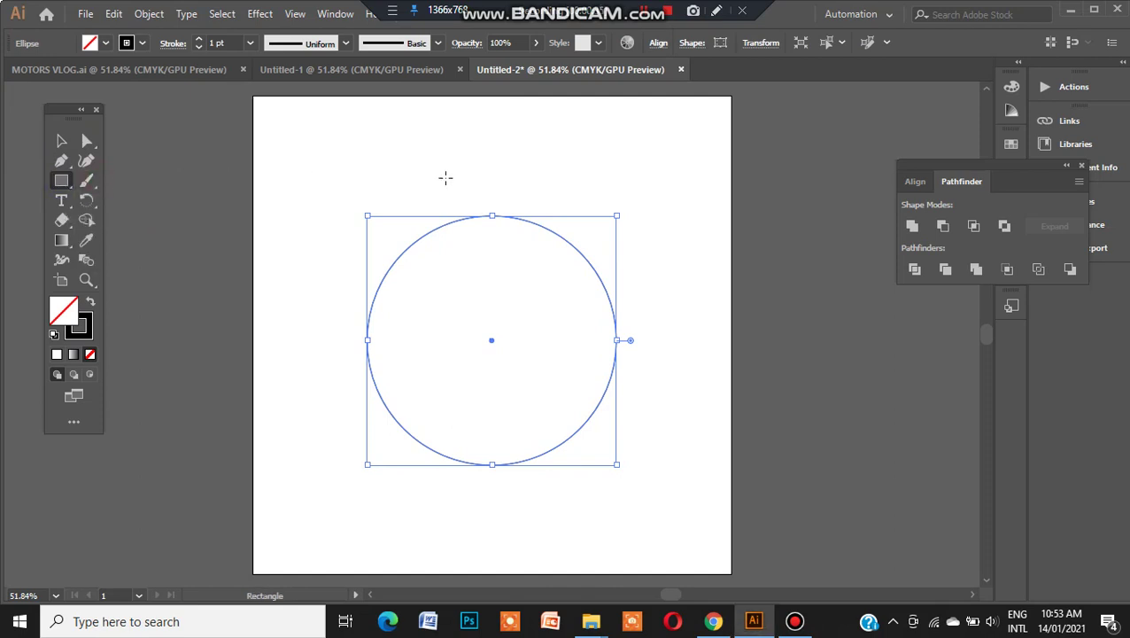
drag(478, 201, 502, 282)
key(Right)
key(Right)
key(Right)
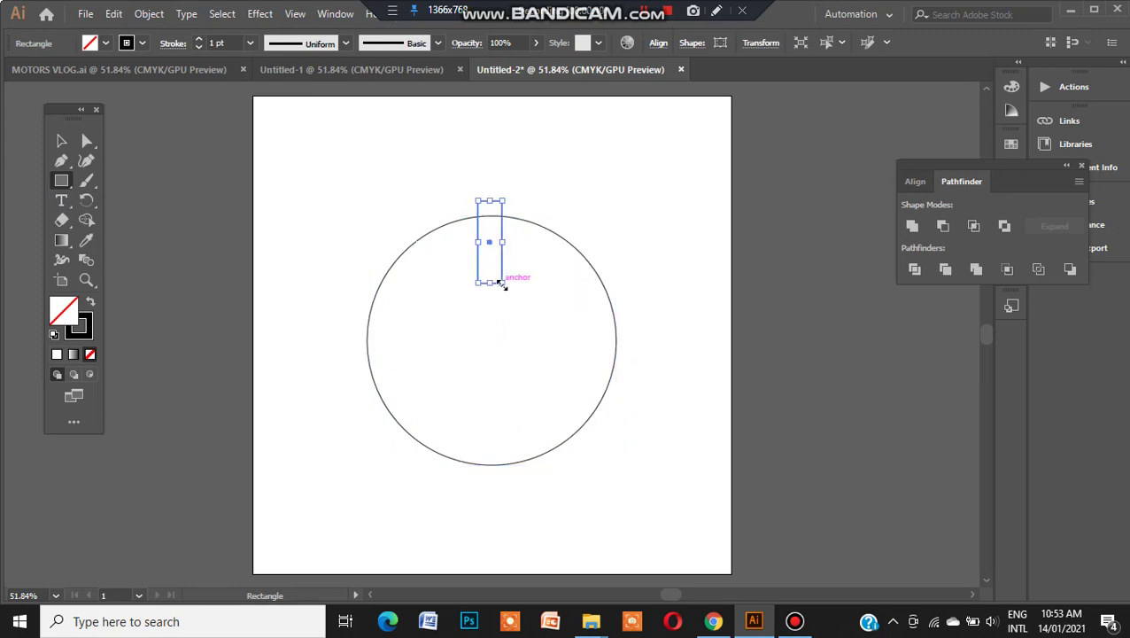
key(Right)
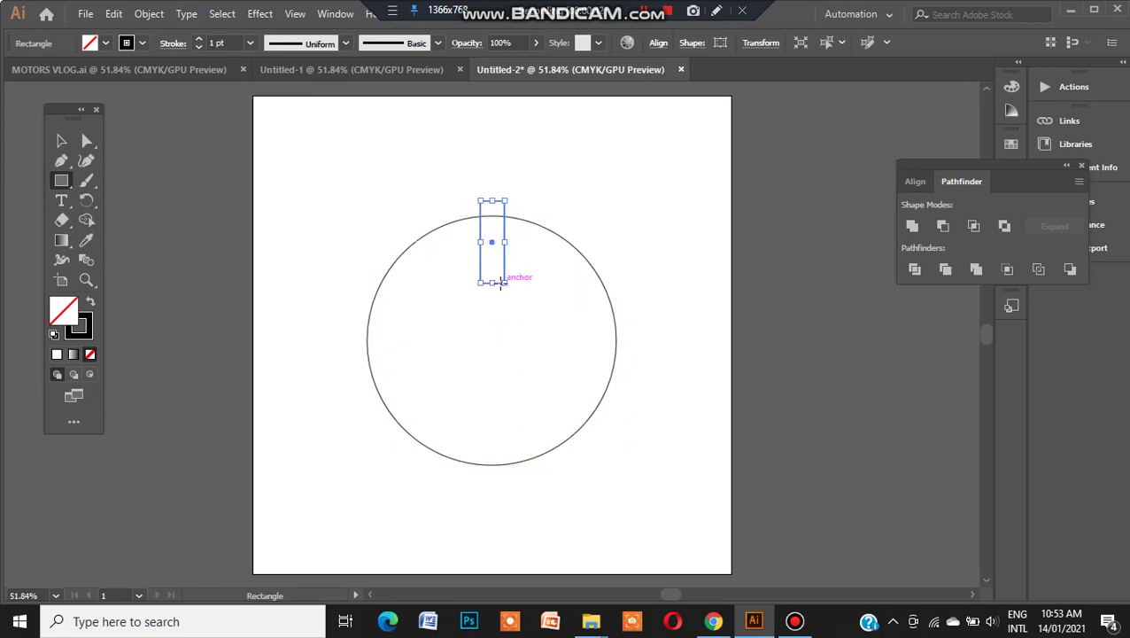
key(Up)
key(Up)
key(Up)
key(Up)
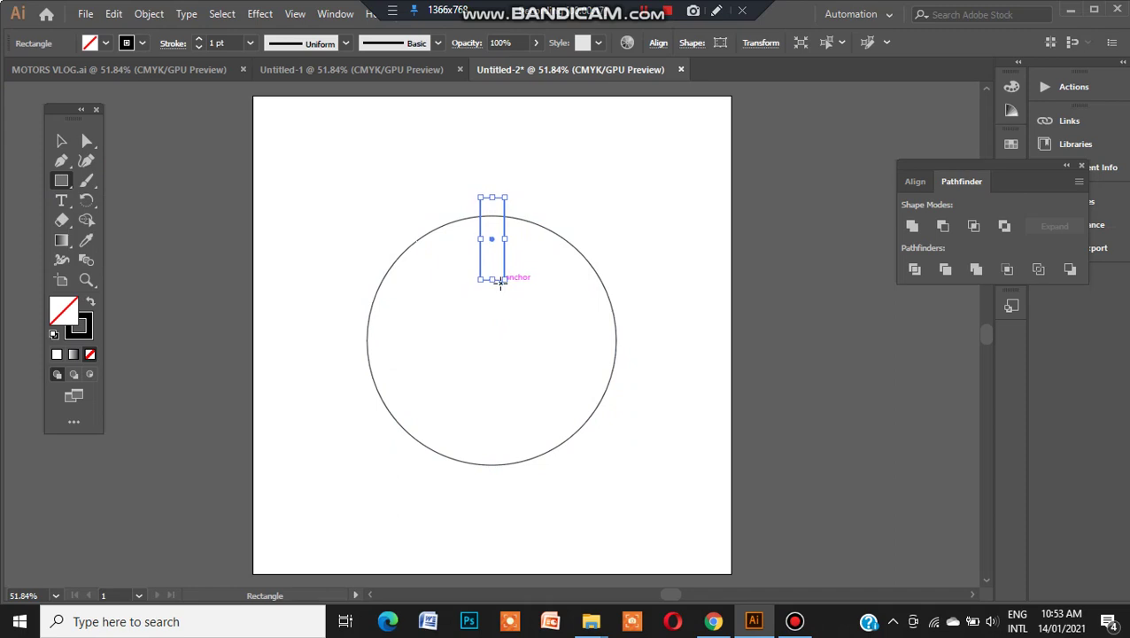
Step: Create a copy of the rectangle rotated 20° about the circle's centre
click(84, 202)
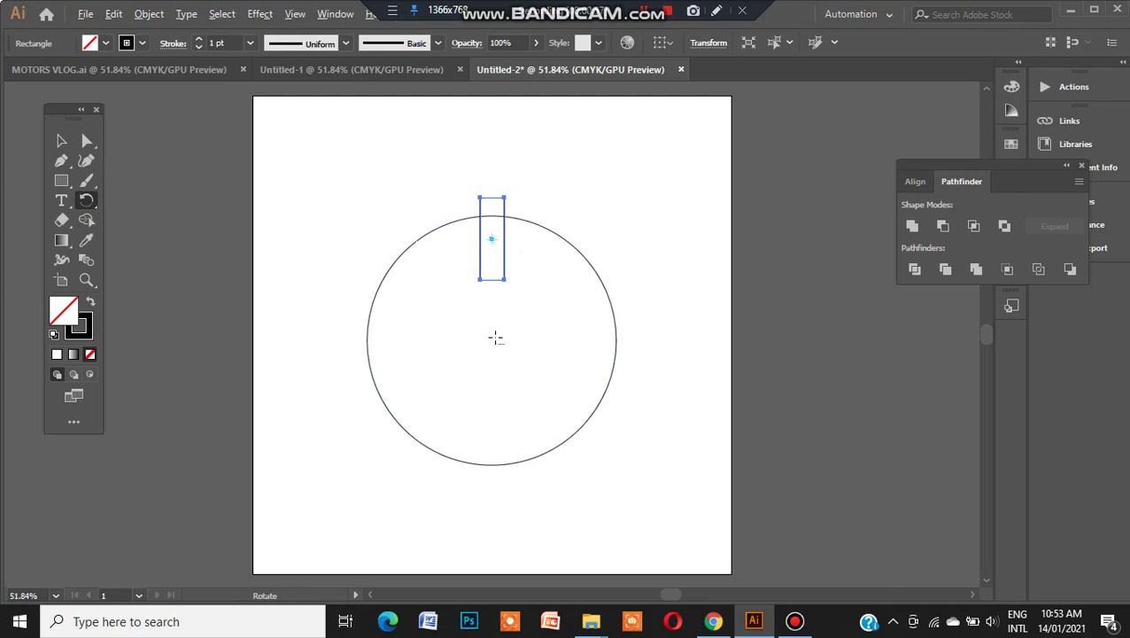
alt+click(491, 339)
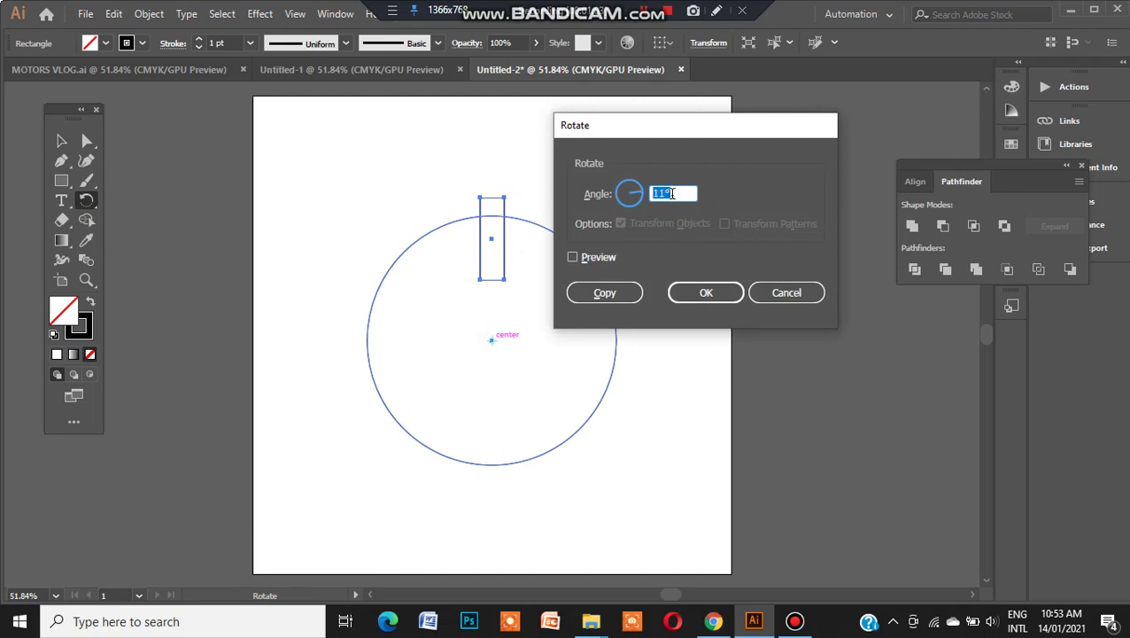
click(573, 257)
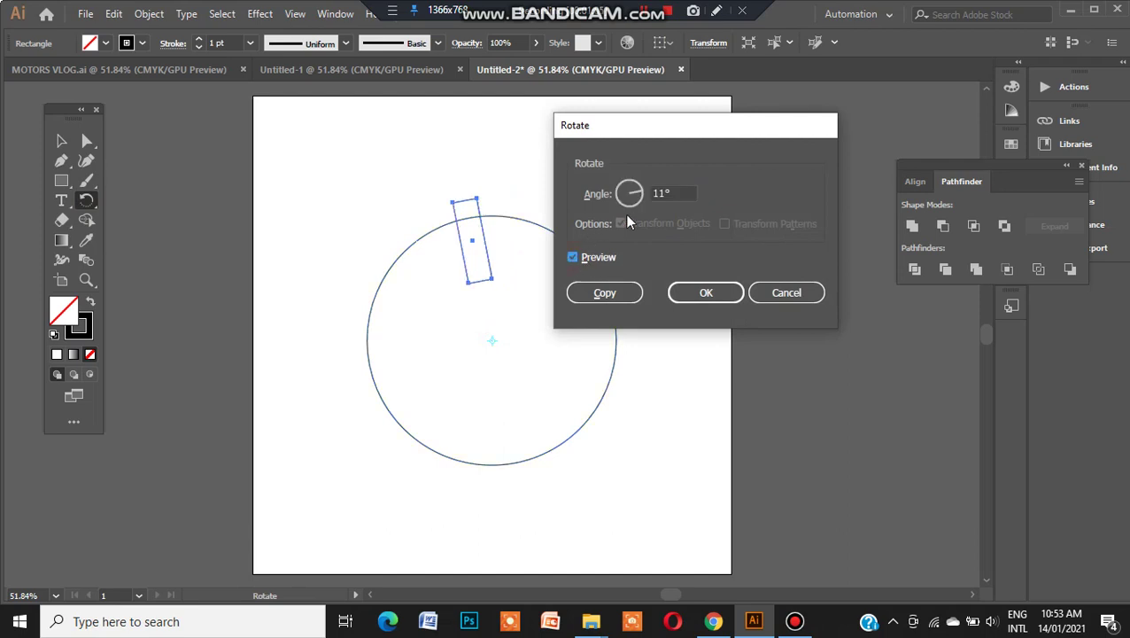
click(677, 190)
key(Up)
key(Up)
key(Up)
key(Up)
key(Up)
key(Up)
key(Up)
key(Up)
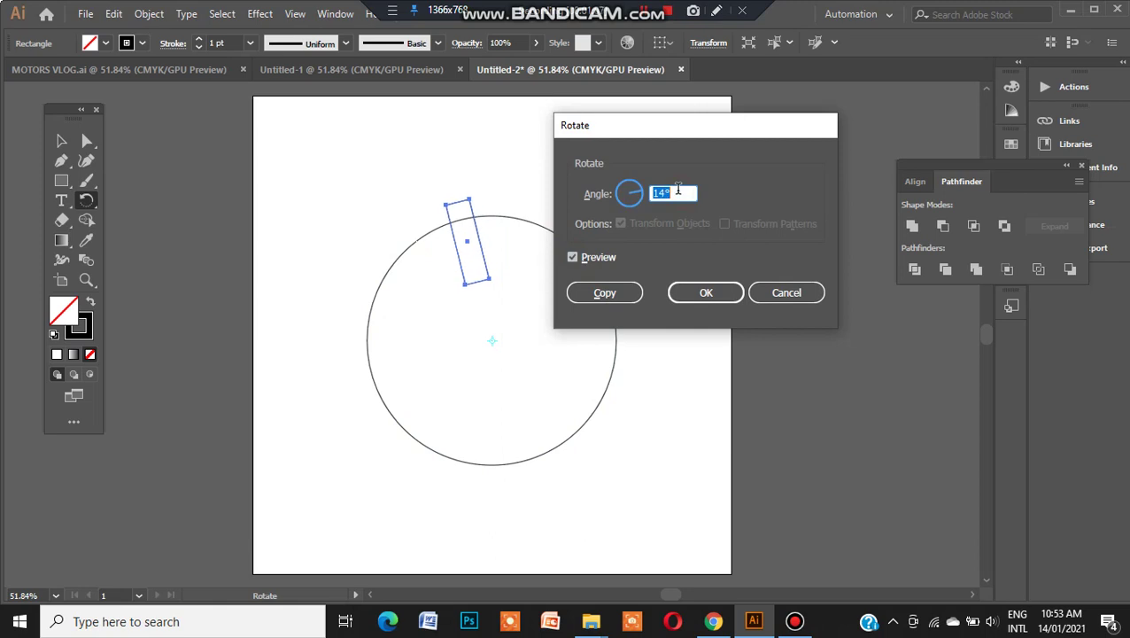
key(Up)
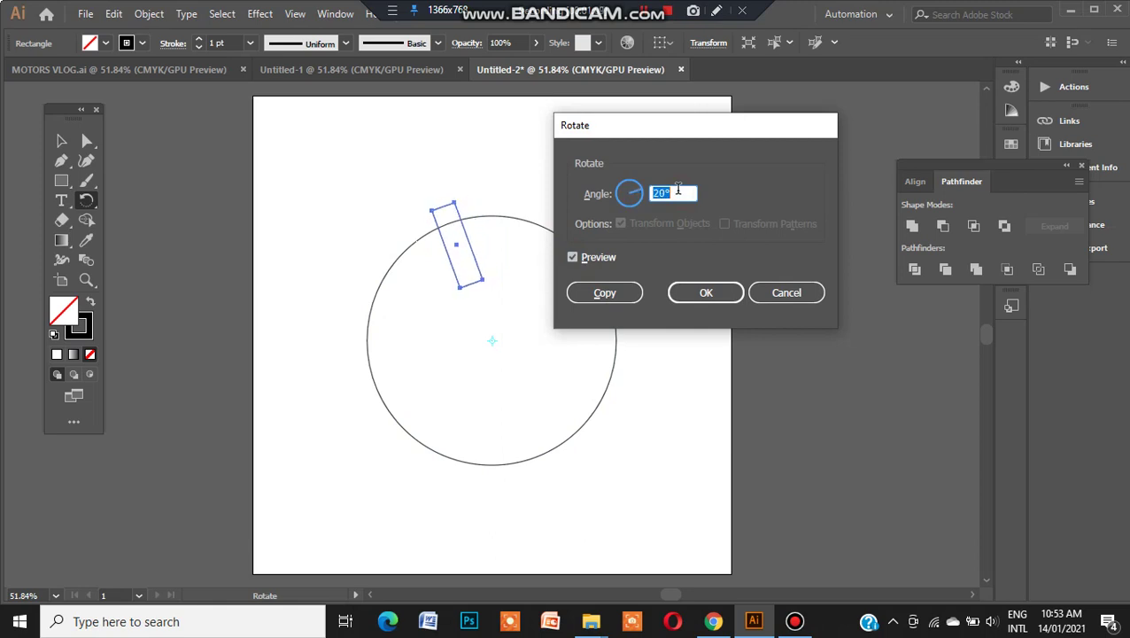
click(605, 293)
Step: Repeat the rotated copy until the rectangles form a complete ring of teeth around the circle
key(ctrl+d)
key(ctrl+d)
key(ctrl+d)
key(ctrl+d)
key(ctrl+d)
key(ctrl+d)
key(ctrl+d)
key(ctrl+d)
key(ctrl+d)
key(ctrl+d)
key(ctrl+d)
key(ctrl+d)
key(ctrl+d)
key(ctrl+d)
key(ctrl+d)
key(ctrl+d)
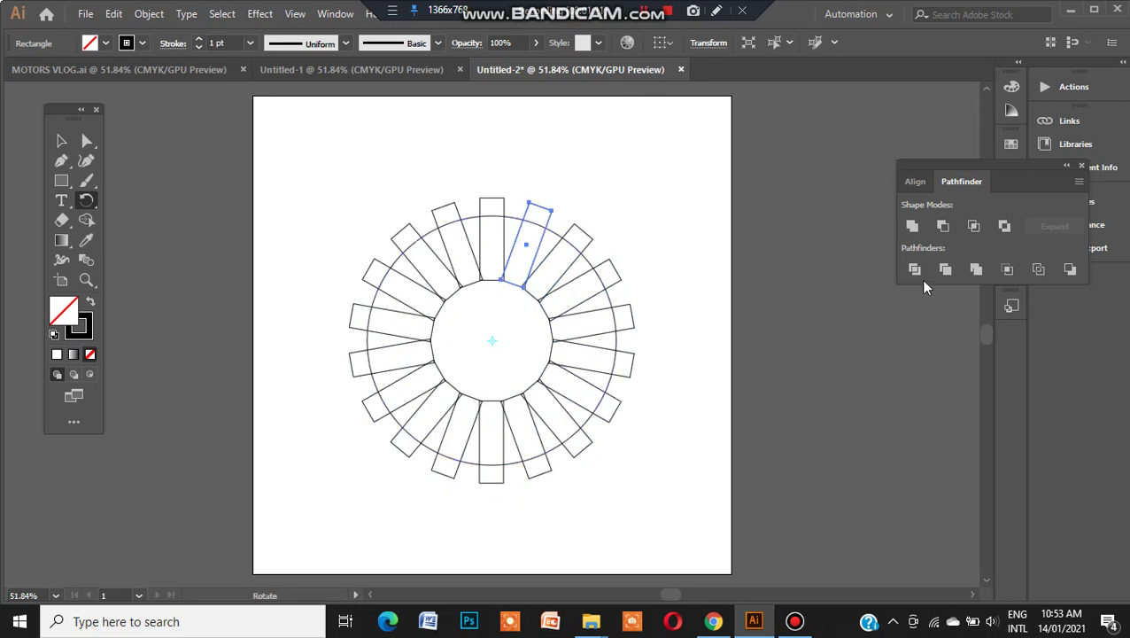
click(61, 140)
click(259, 146)
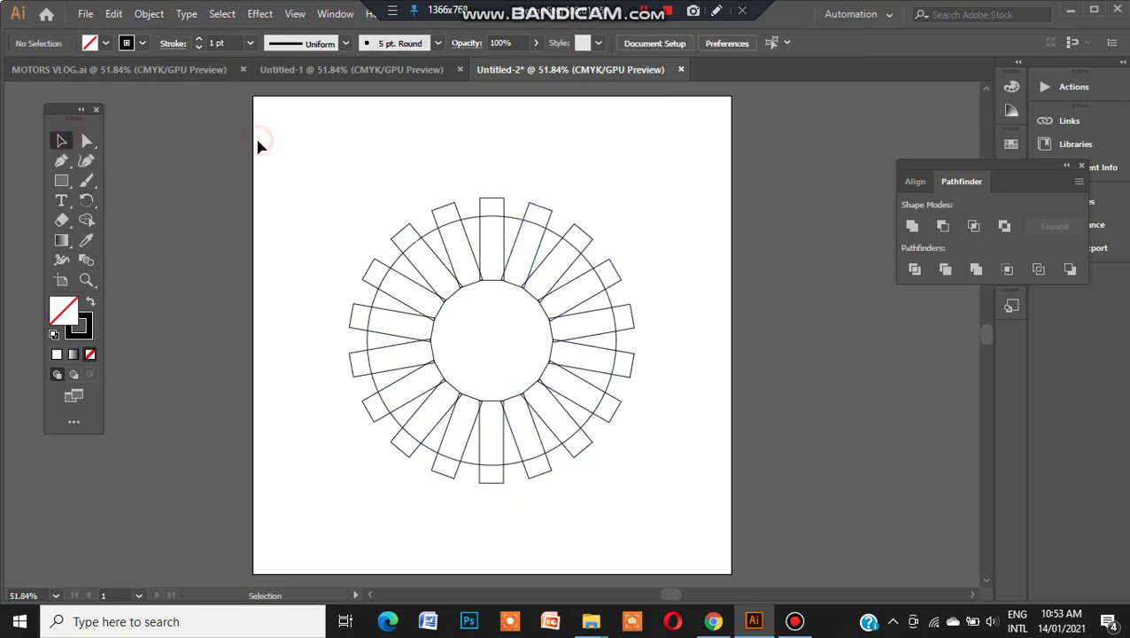
click(912, 225)
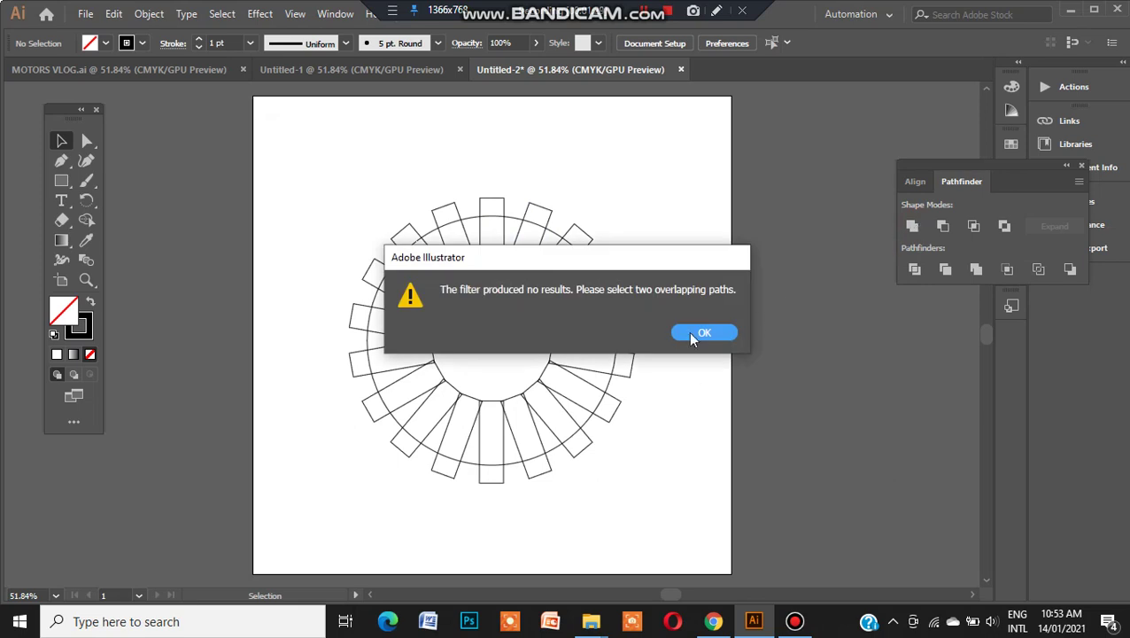
click(700, 333)
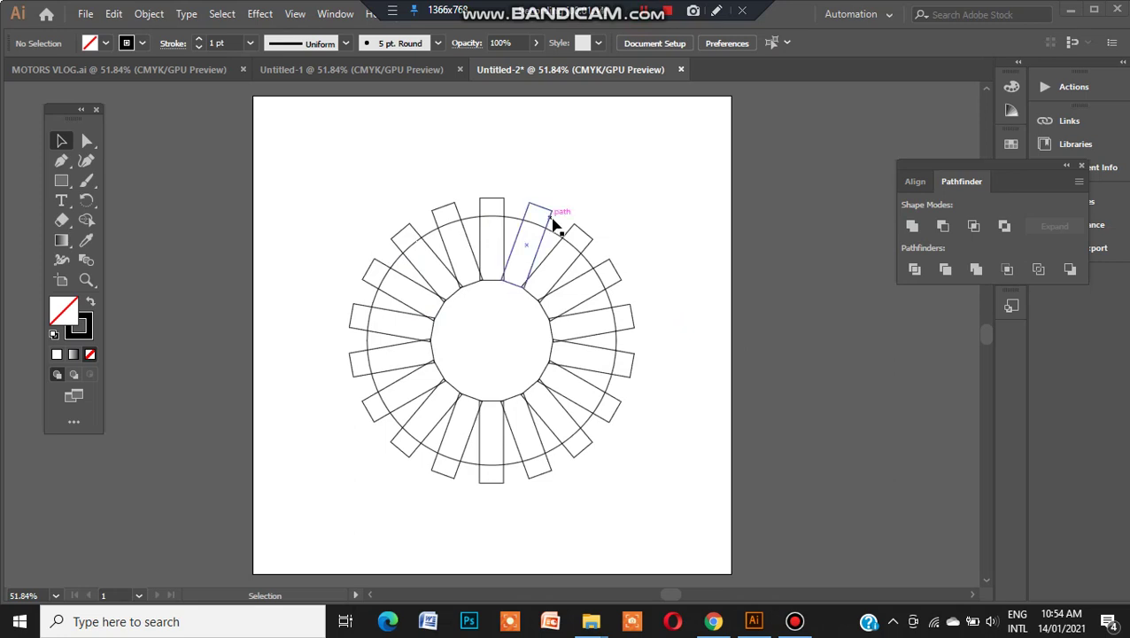
Step: Unite the circle and all the rectangles into a single gear outline
key(ctrl+a)
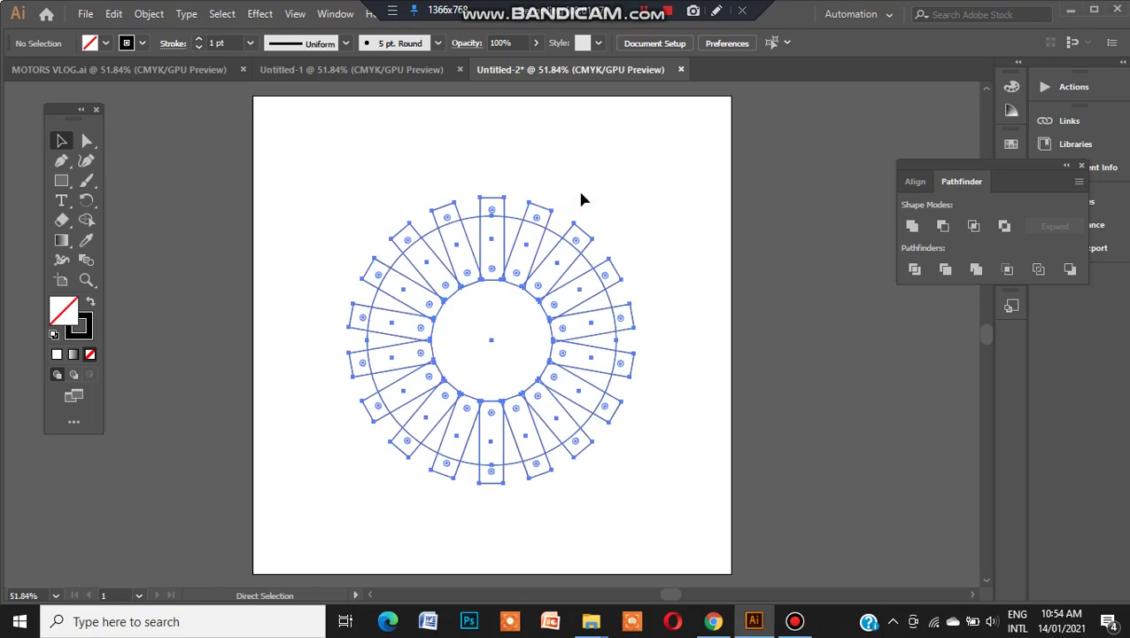
click(913, 226)
click(553, 147)
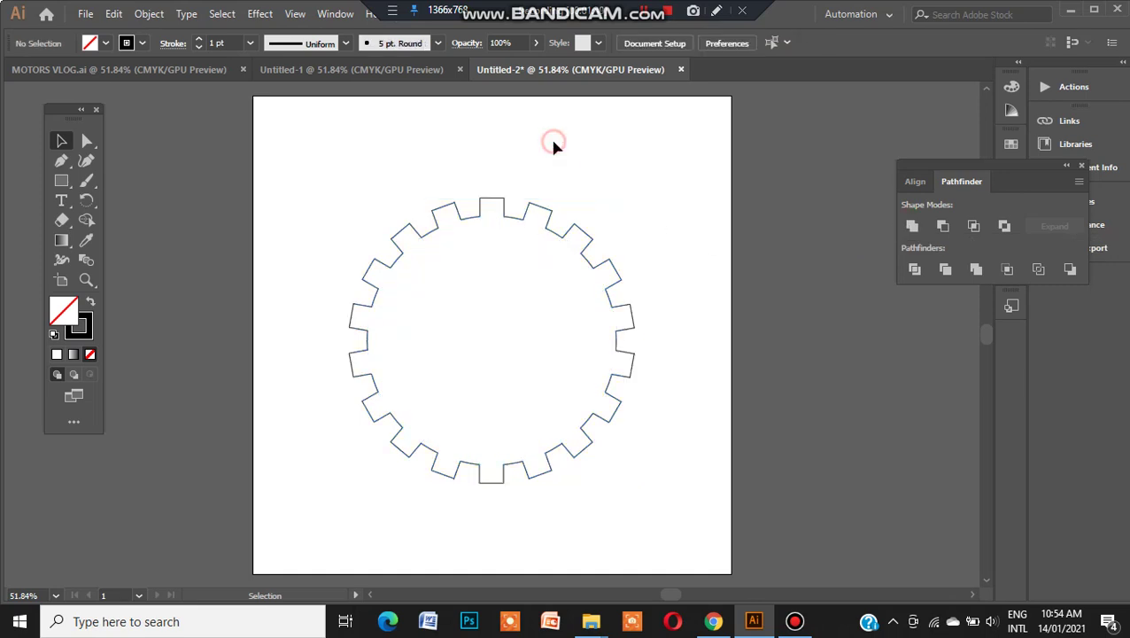
Step: Draw a smaller circle from the gear's centre, just inside the teeth, and fill it with black
click(63, 183)
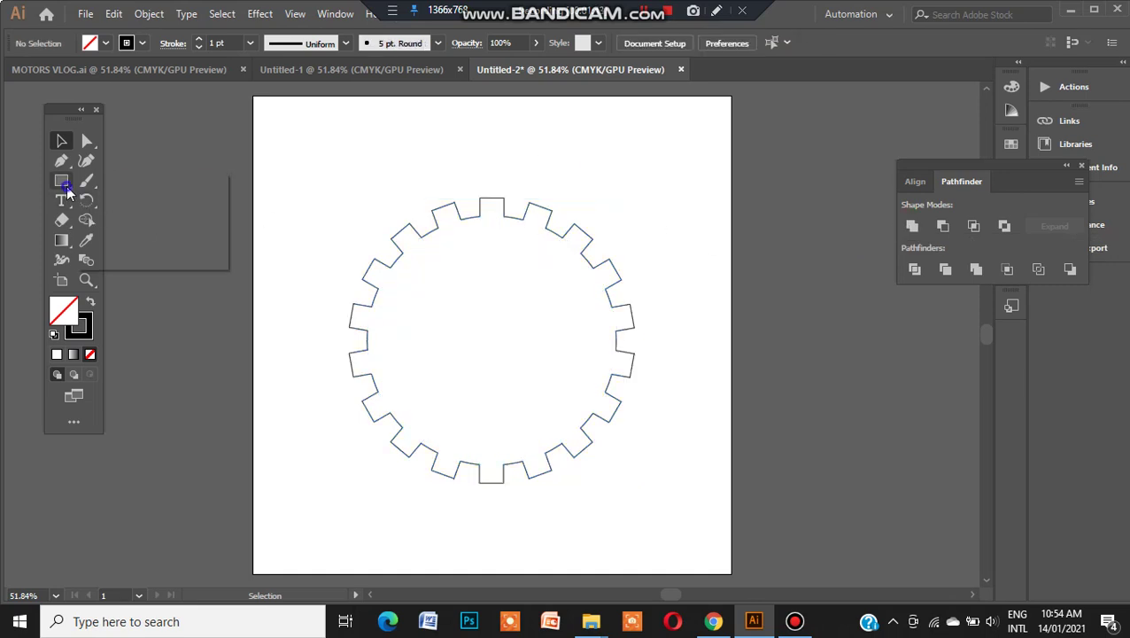
click(111, 205)
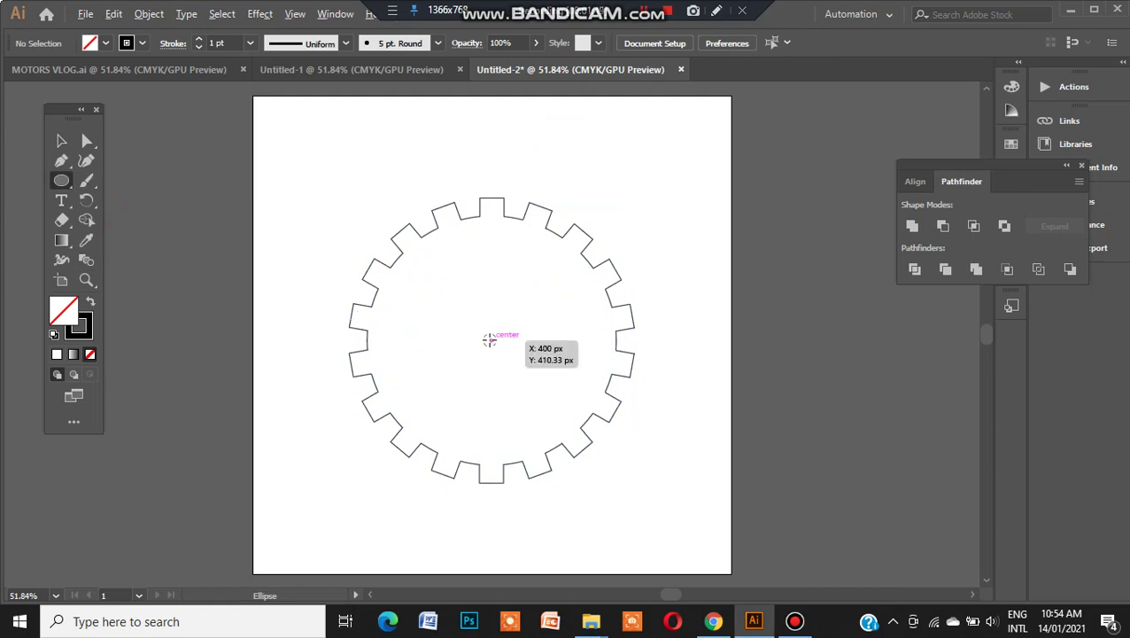
mouse_move(489, 340)
mouse_down()
mouse_move(492, 371)
mouse_move(469, 388)
mouse_move(472, 447)
mouse_up()
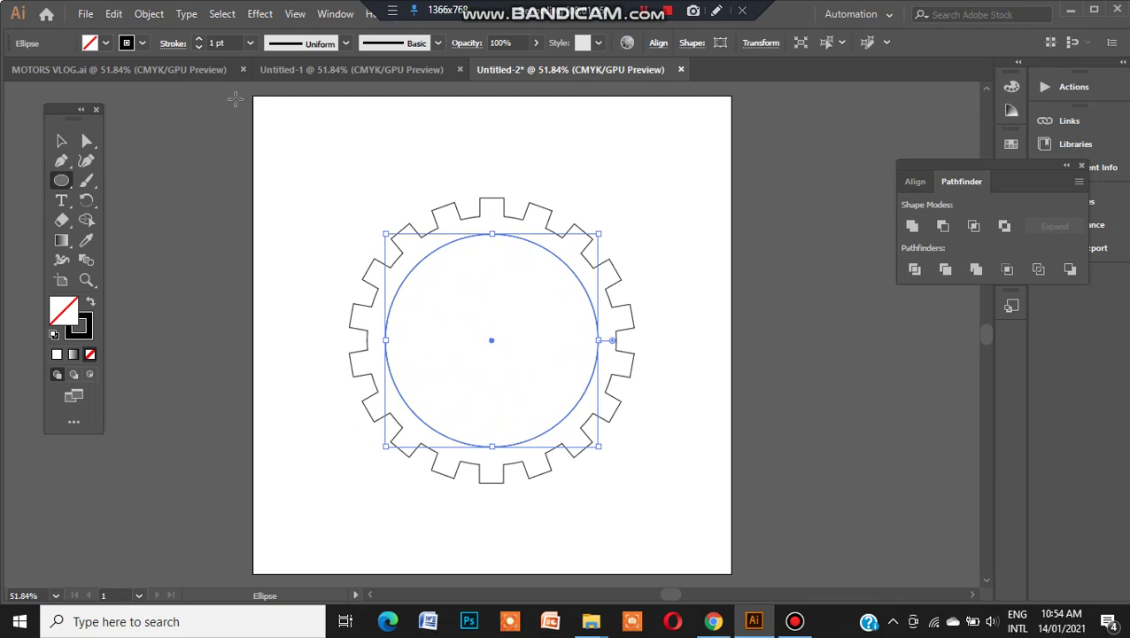
click(105, 43)
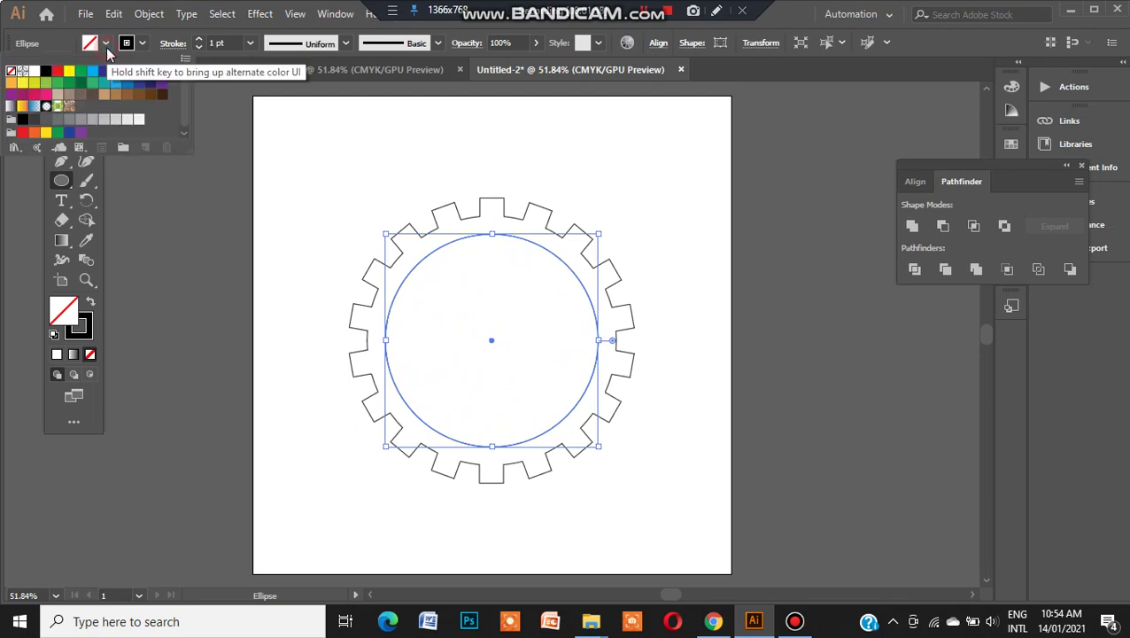
click(46, 71)
click(369, 122)
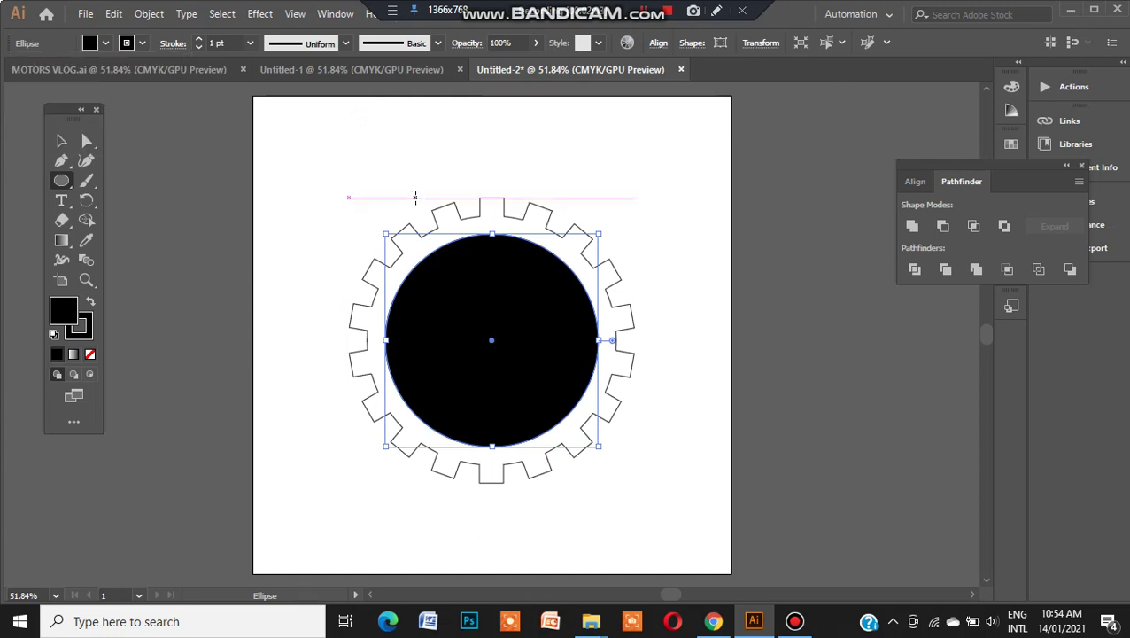
Step: Fill the gear shape with the orange swatch C=0 M=35 Y=85 K=0
key(v)
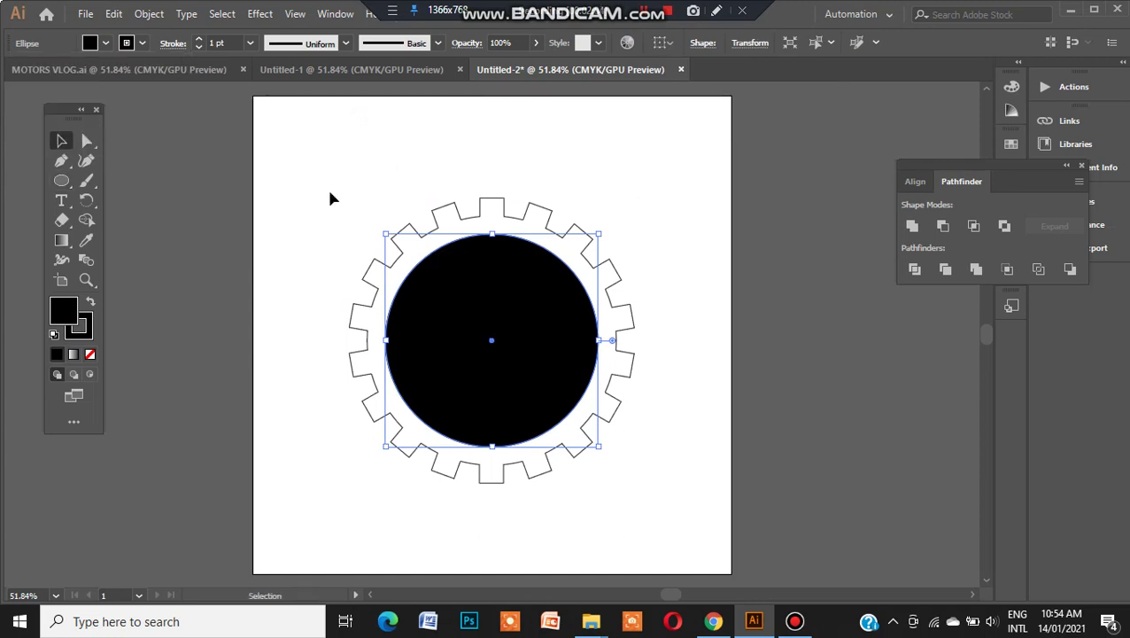
click(360, 256)
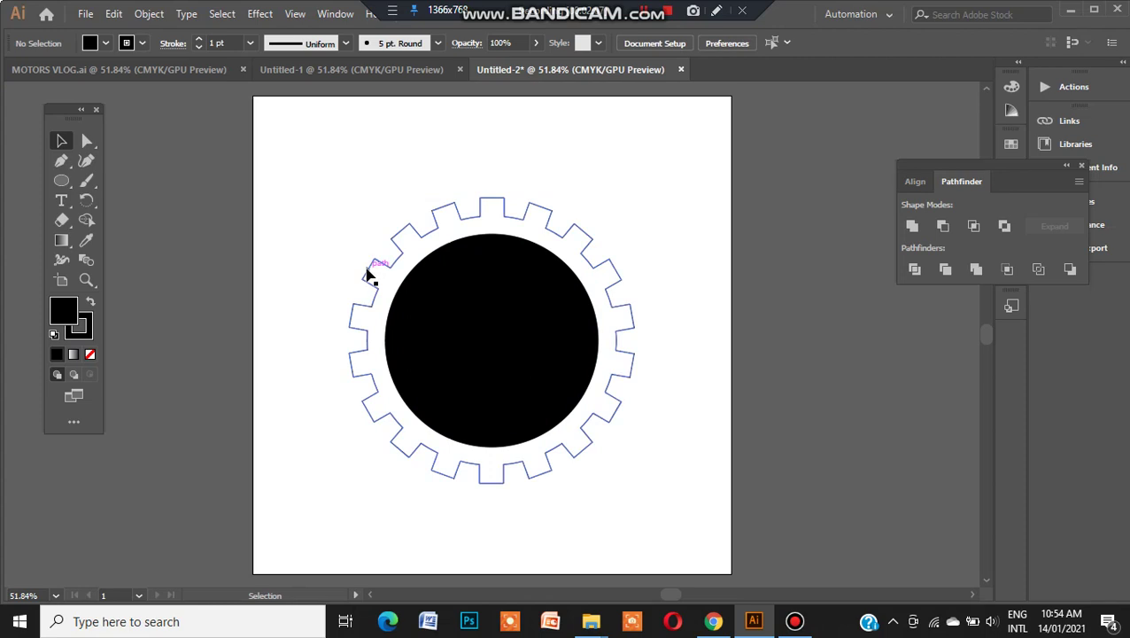
click(366, 267)
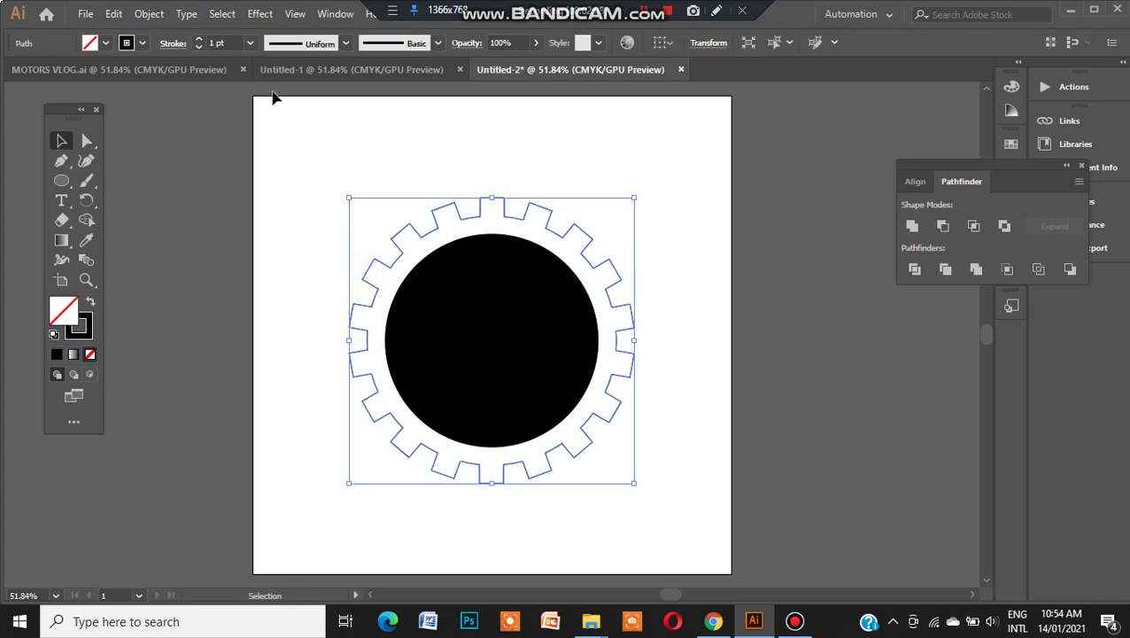
click(105, 43)
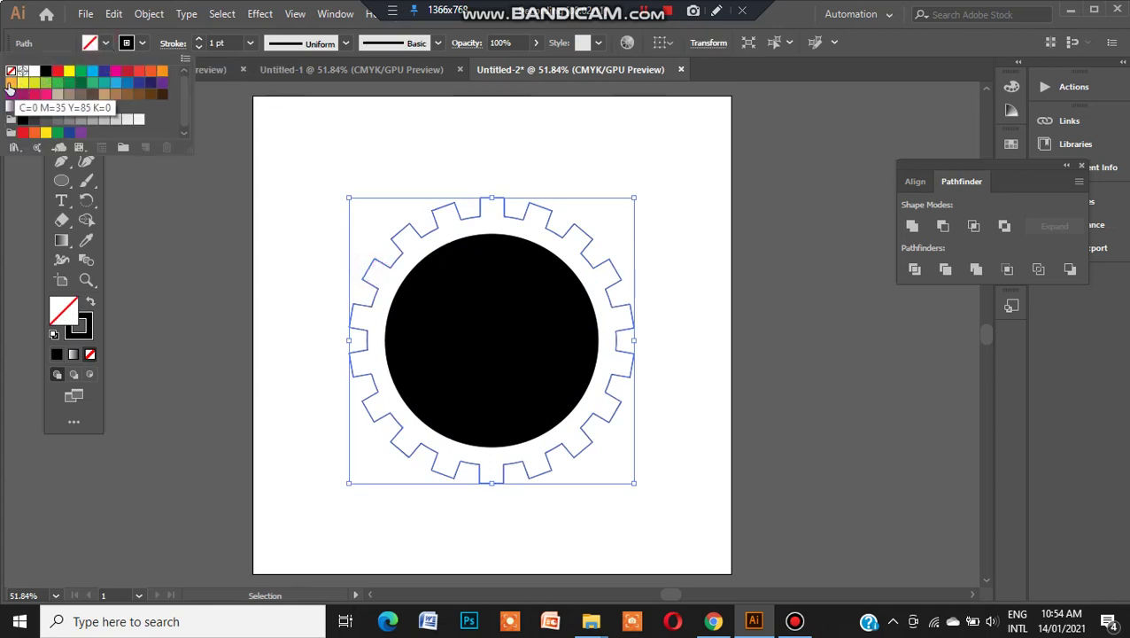
click(11, 82)
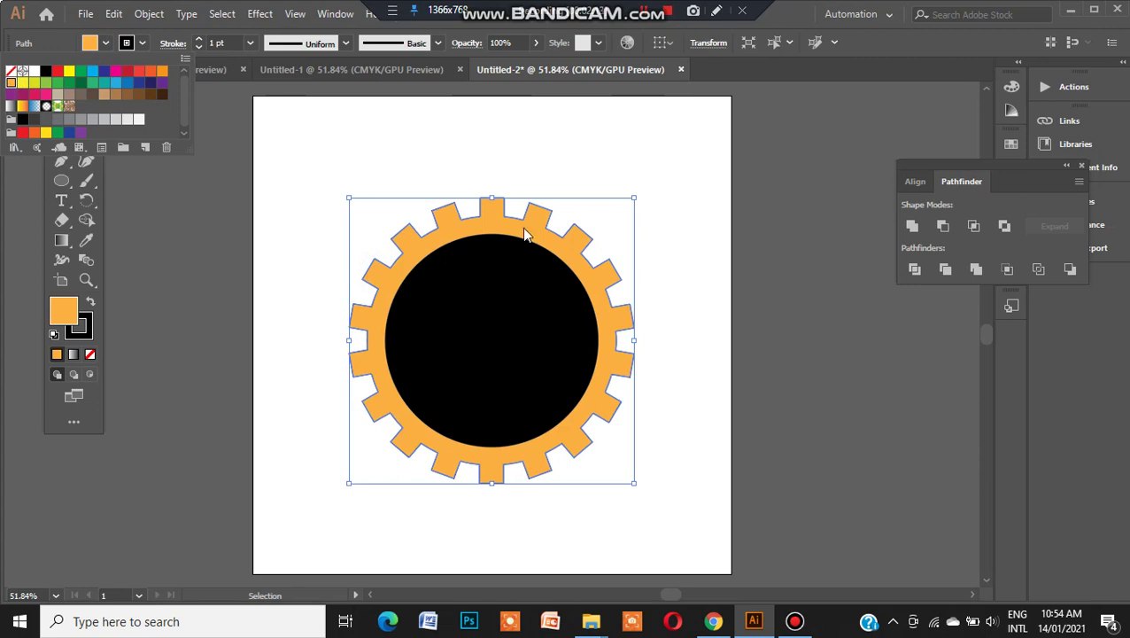
click(515, 143)
Step: Give the black inner circle a white stroke
click(510, 327)
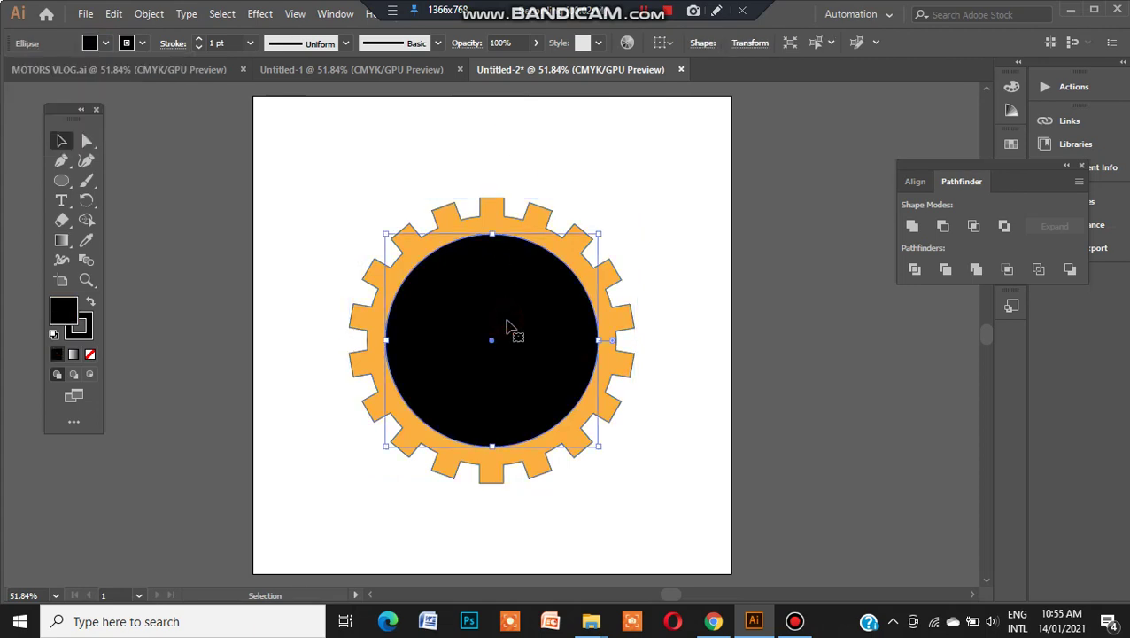
click(143, 44)
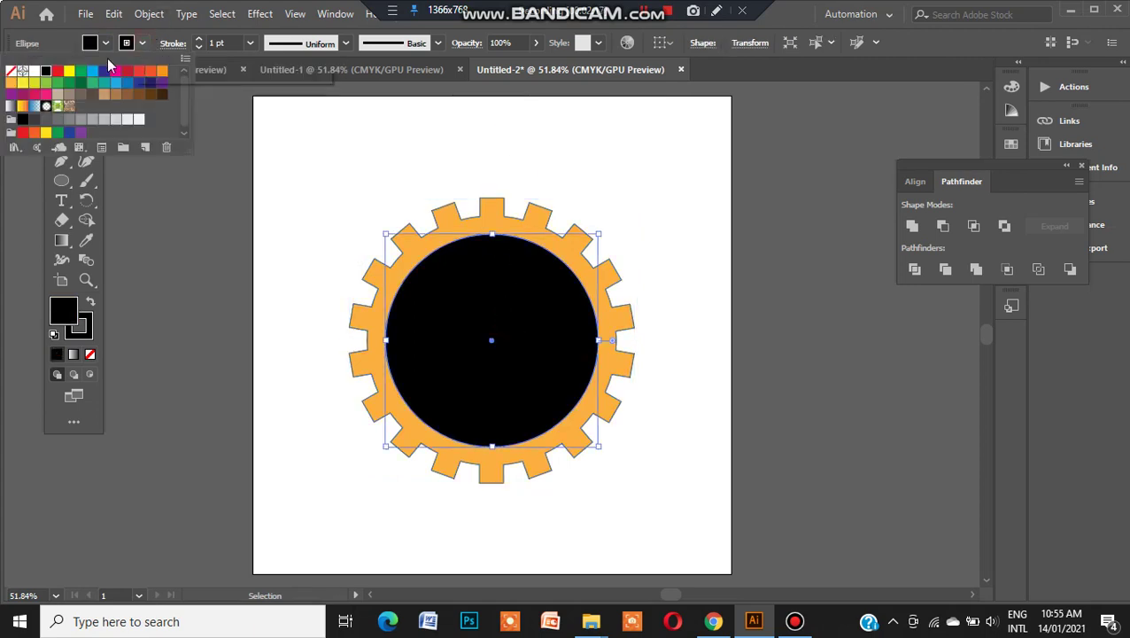
click(33, 71)
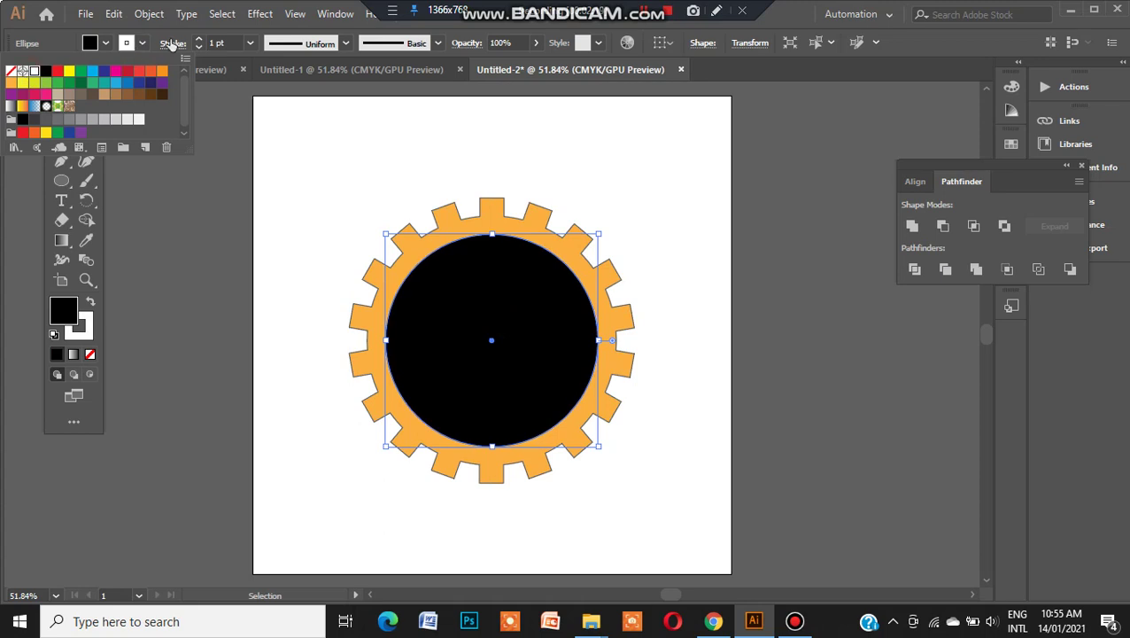
Step: Nudge the black circle slightly upward inside the orange gear
click(226, 37)
key(Up)
key(Up)
key(Up)
key(Up)
key(Up)
key(Up)
key(Down)
key(Down)
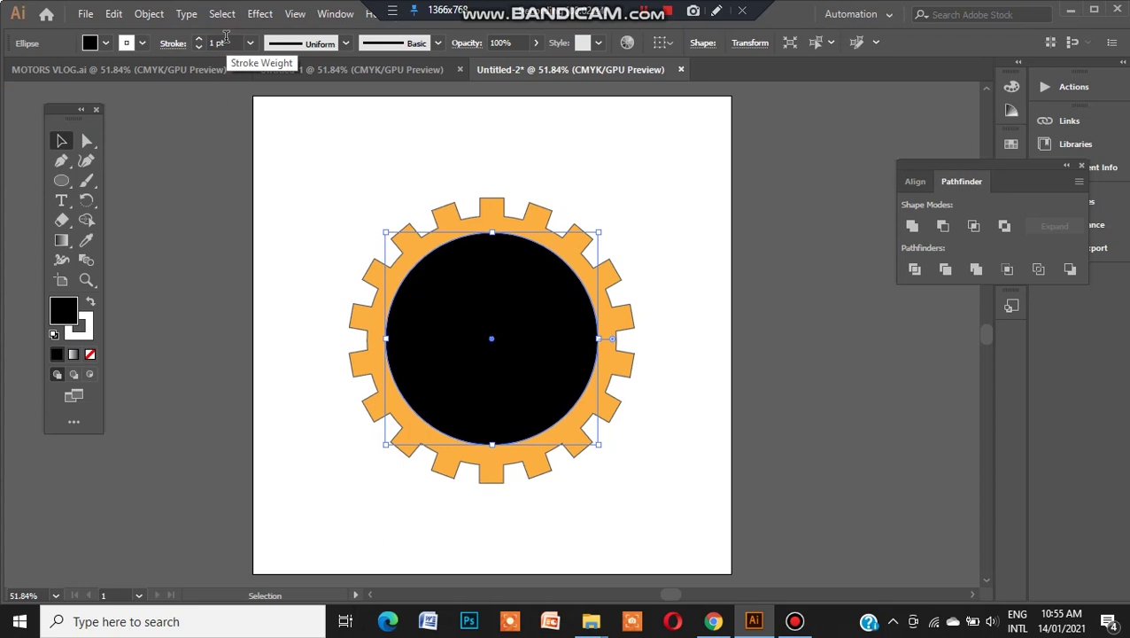
key(Down)
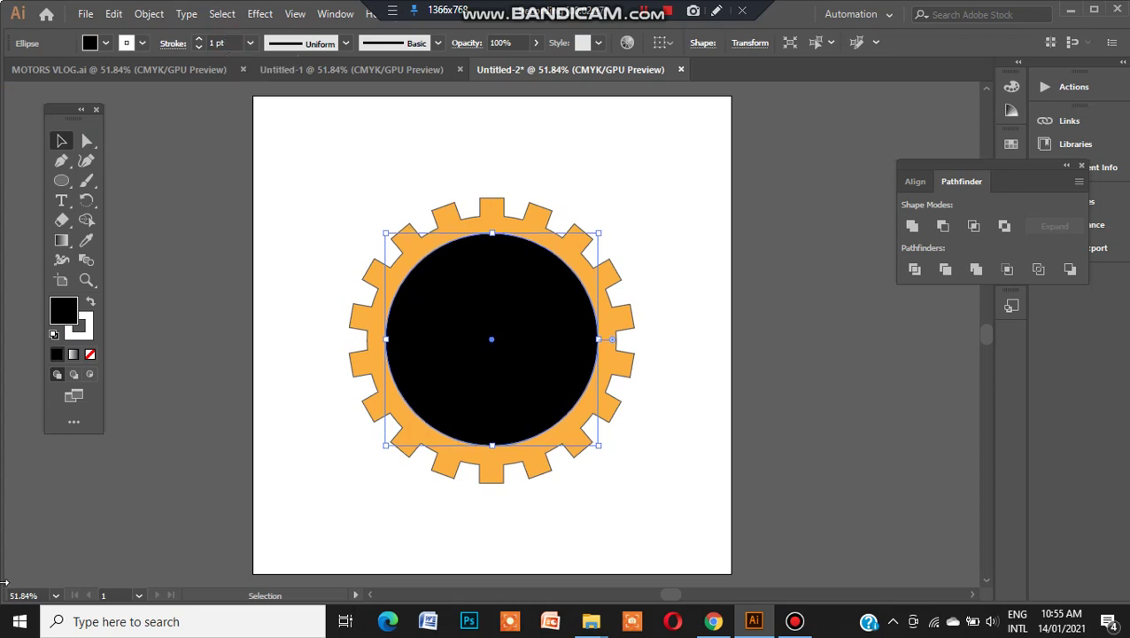
Step: Set the black circle's white stroke weight to 11 pt
click(227, 39)
text(7)
key(Return)
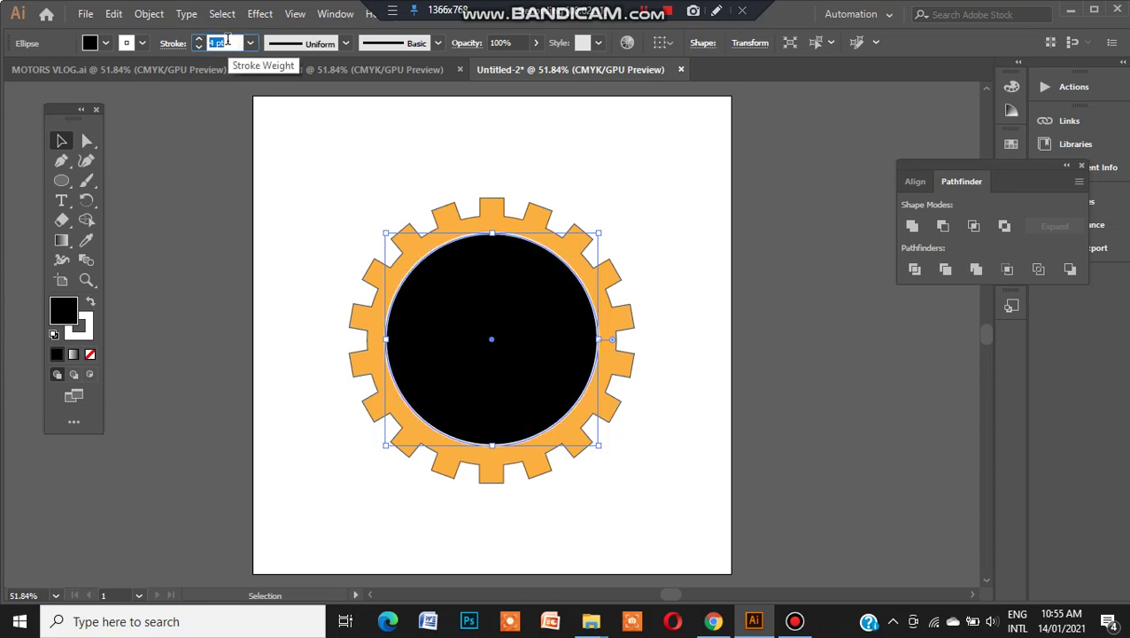
key(Up)
key(Up)
key(Up)
key(Up)
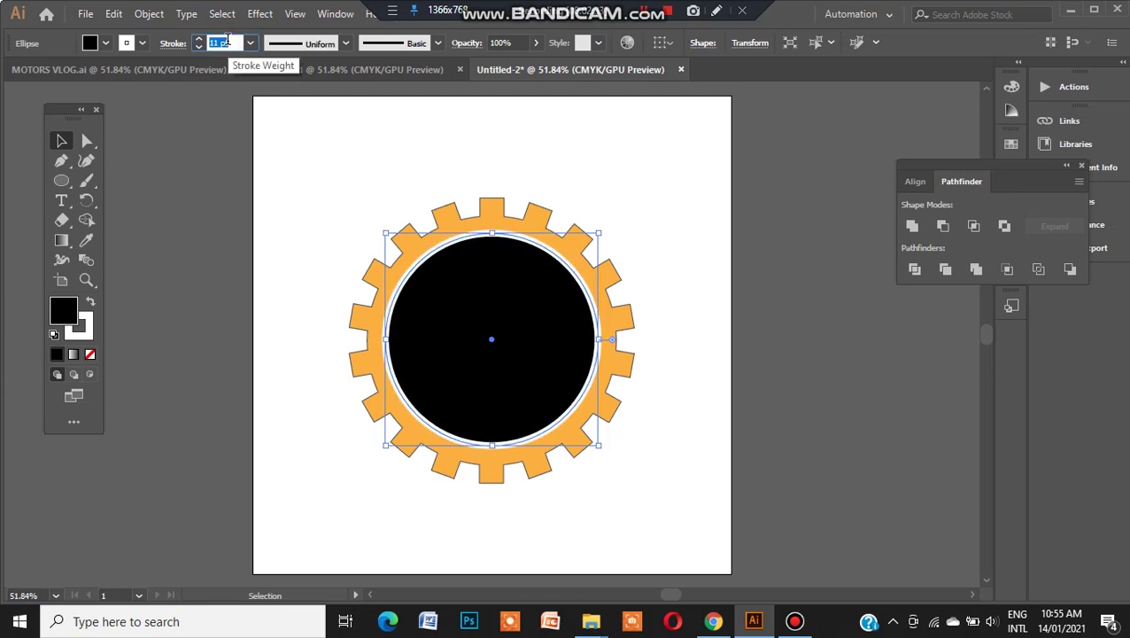
click(267, 166)
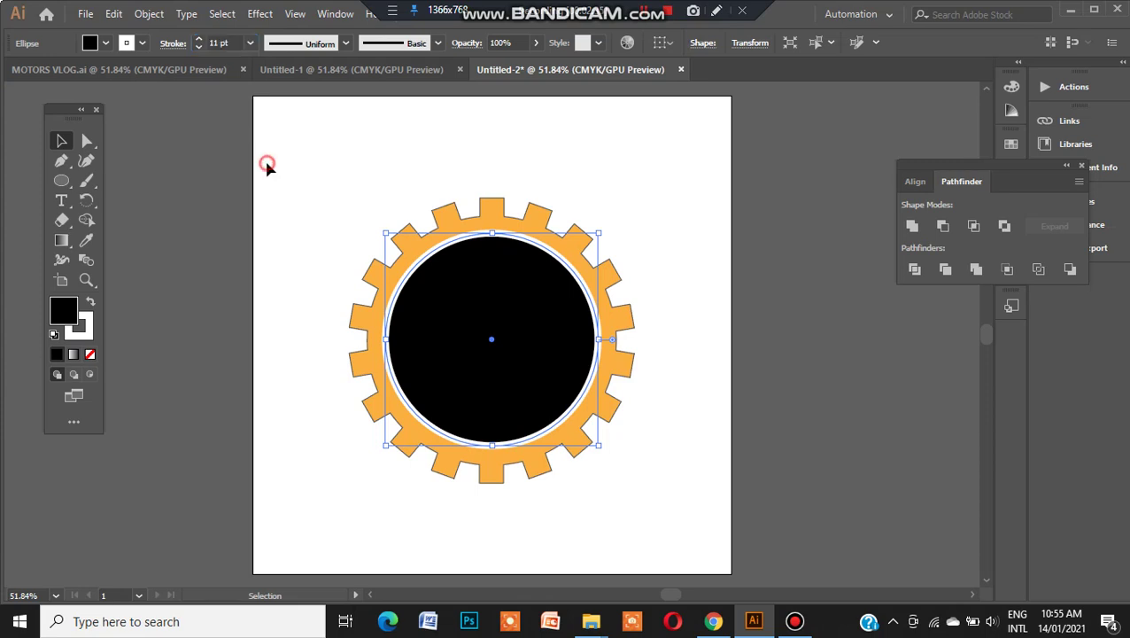
Step: Remove the stroke from the orange gear shape and clear the selection
click(366, 279)
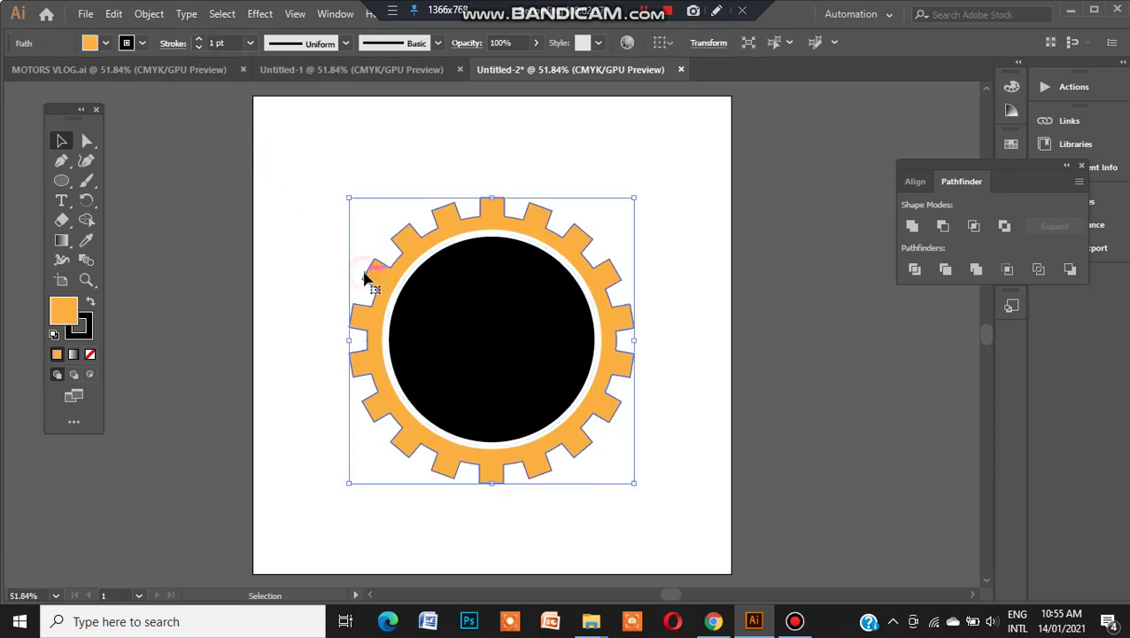
click(140, 46)
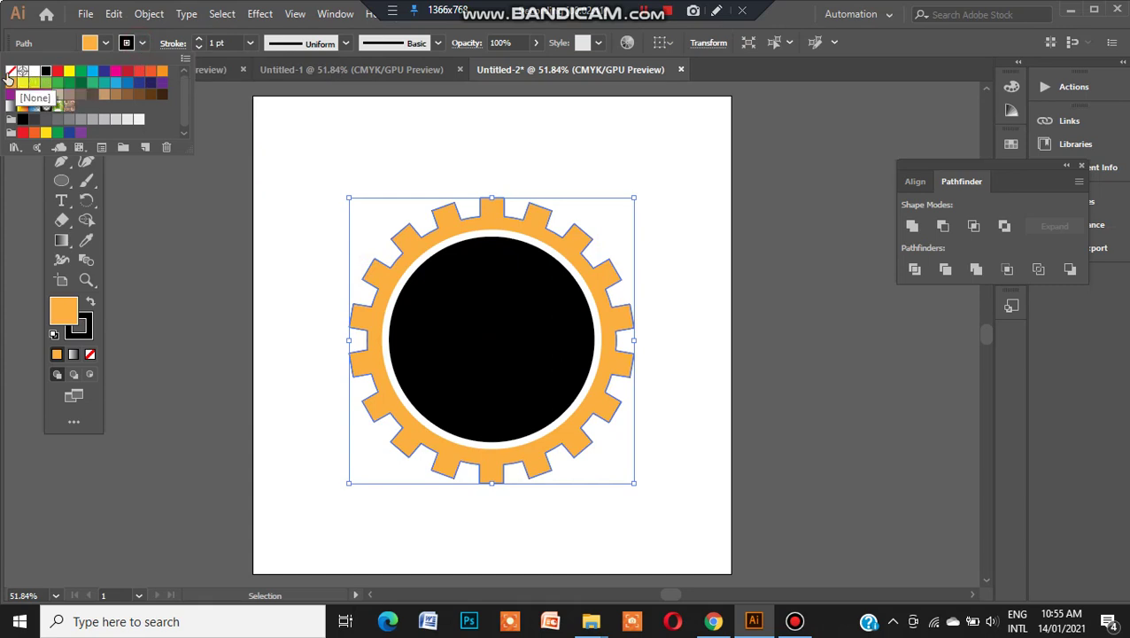
click(10, 71)
click(363, 159)
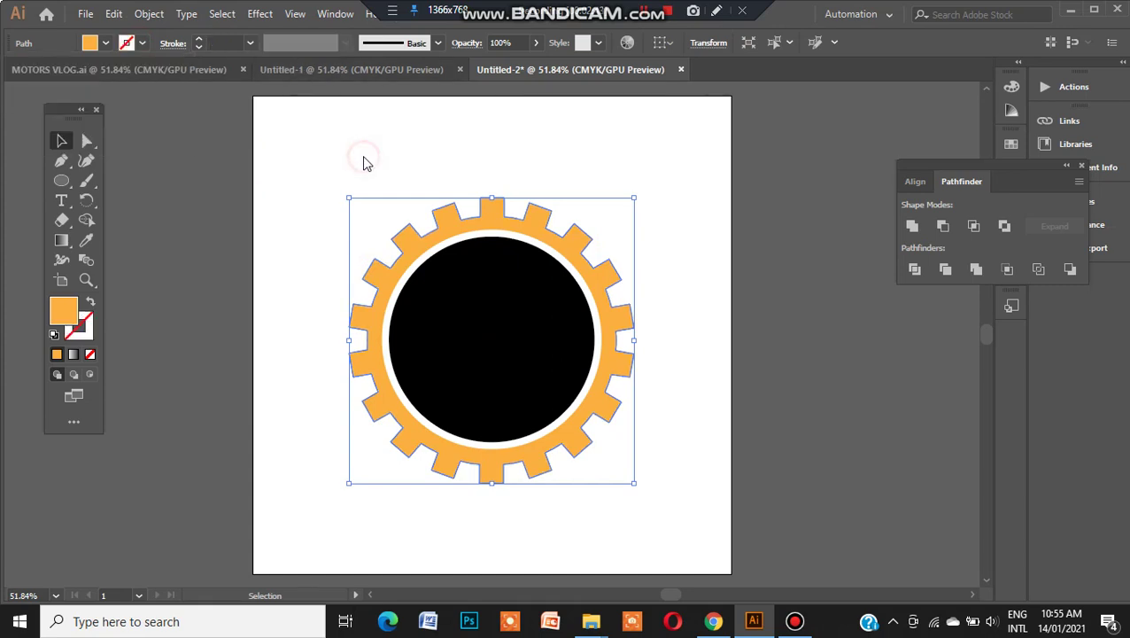
click(363, 158)
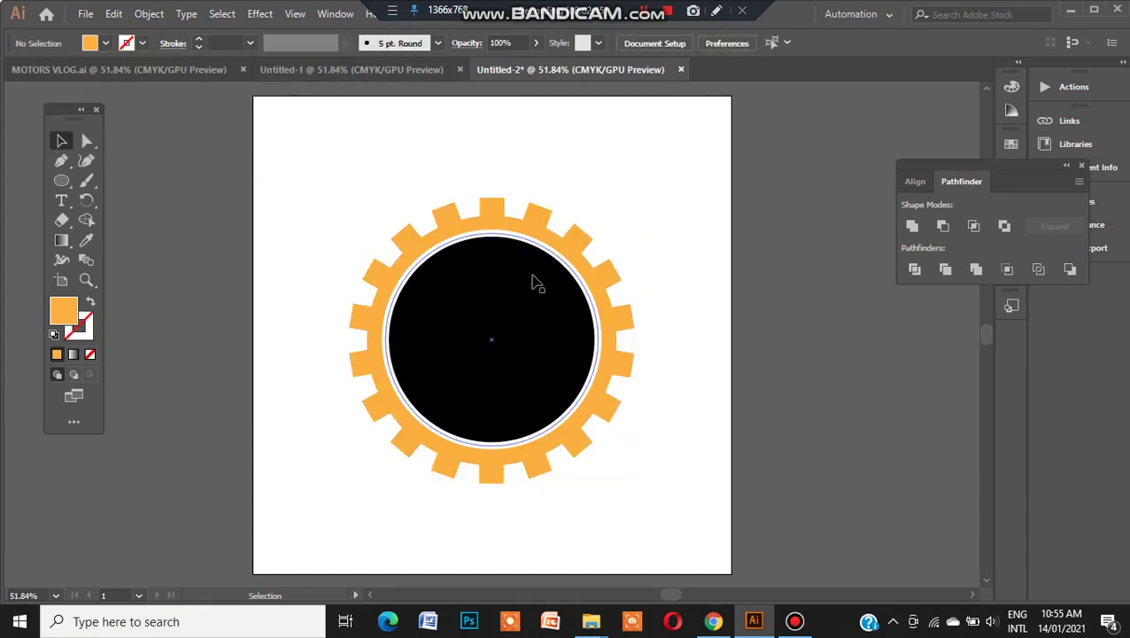
Step: Group the orange gear and the black circle together, leaving nothing selected
key(ctrl)
key(ctrl+a)
click(147, 18)
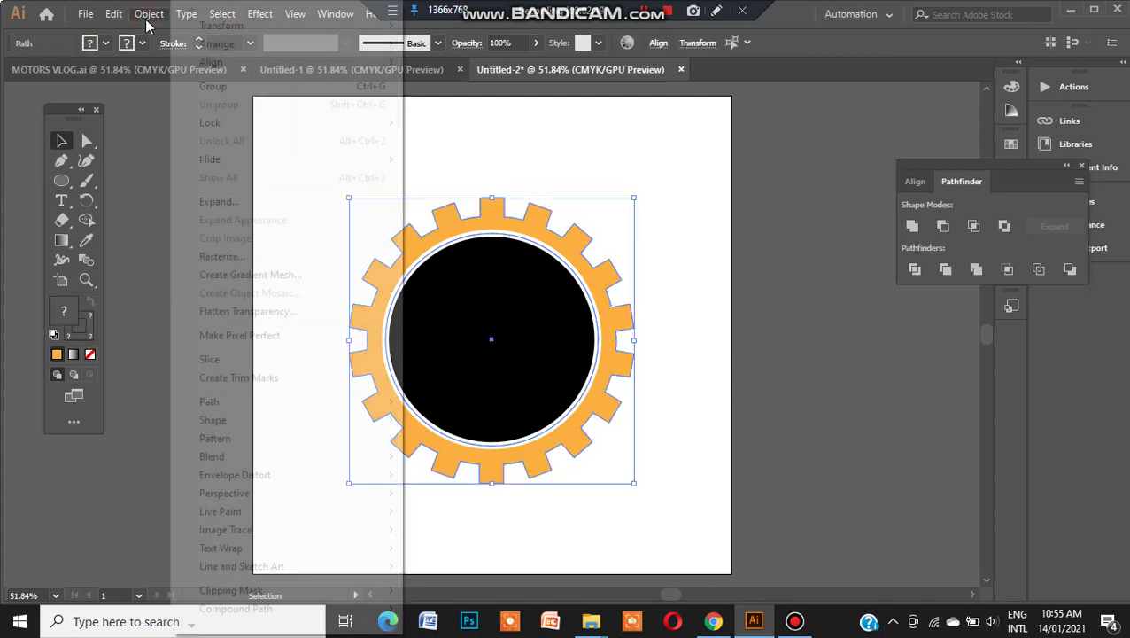
click(213, 86)
click(297, 167)
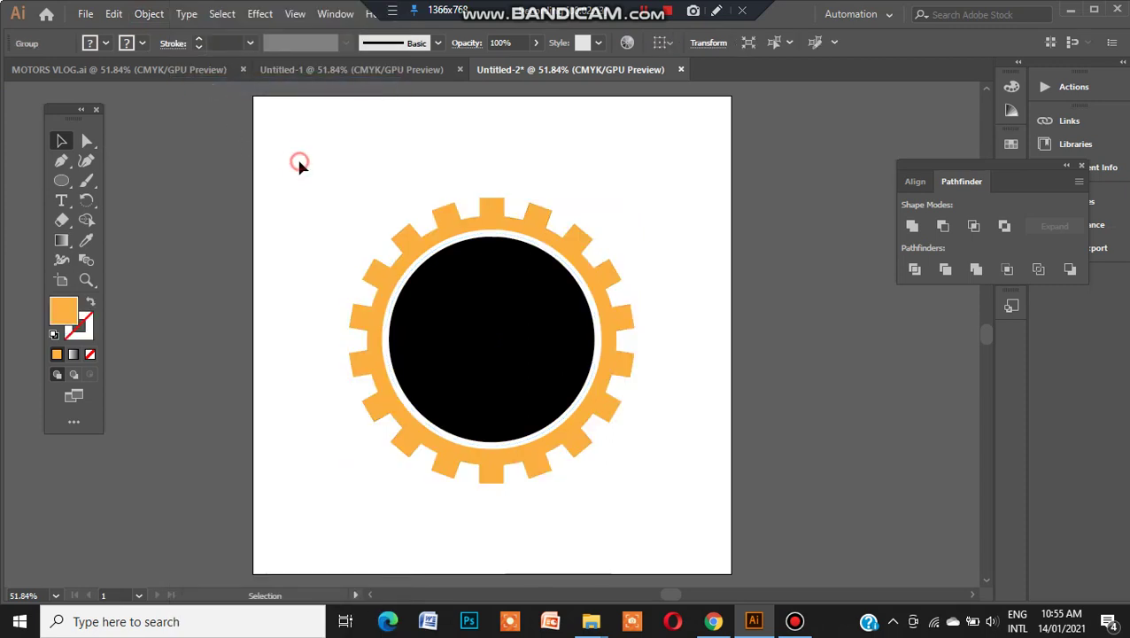
Step: Draw an upright rectangle about 50 × 116 px, horizontally centred in the upper half of the black circle
click(64, 177)
click(97, 182)
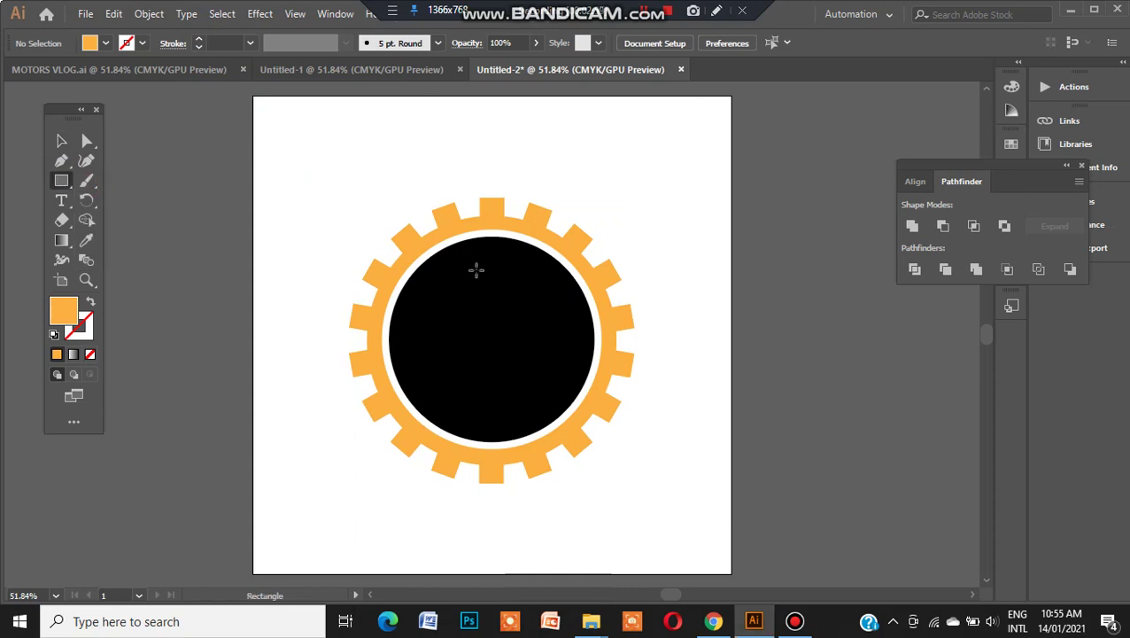
drag(477, 265, 508, 335)
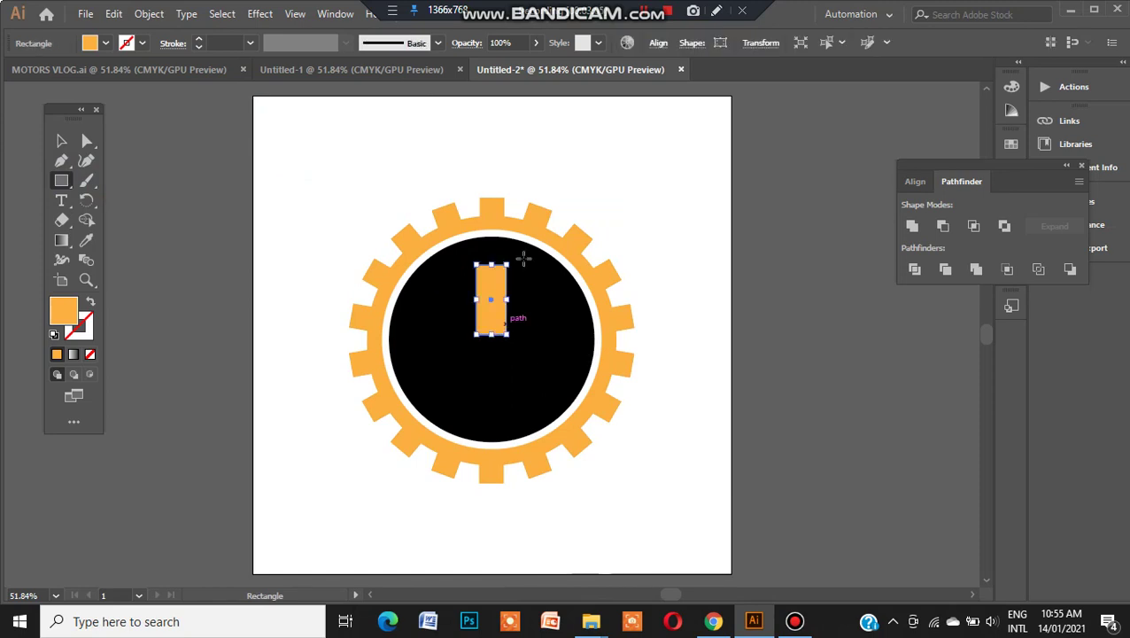
Step: Fill the upright rectangle with red and deselect it
click(103, 44)
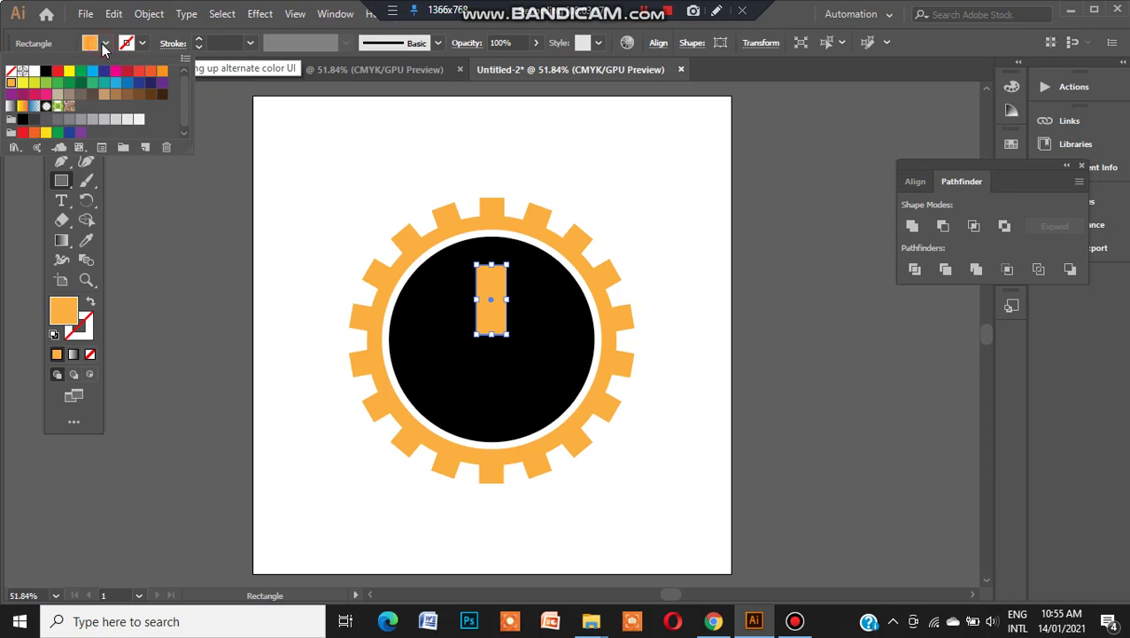
click(55, 73)
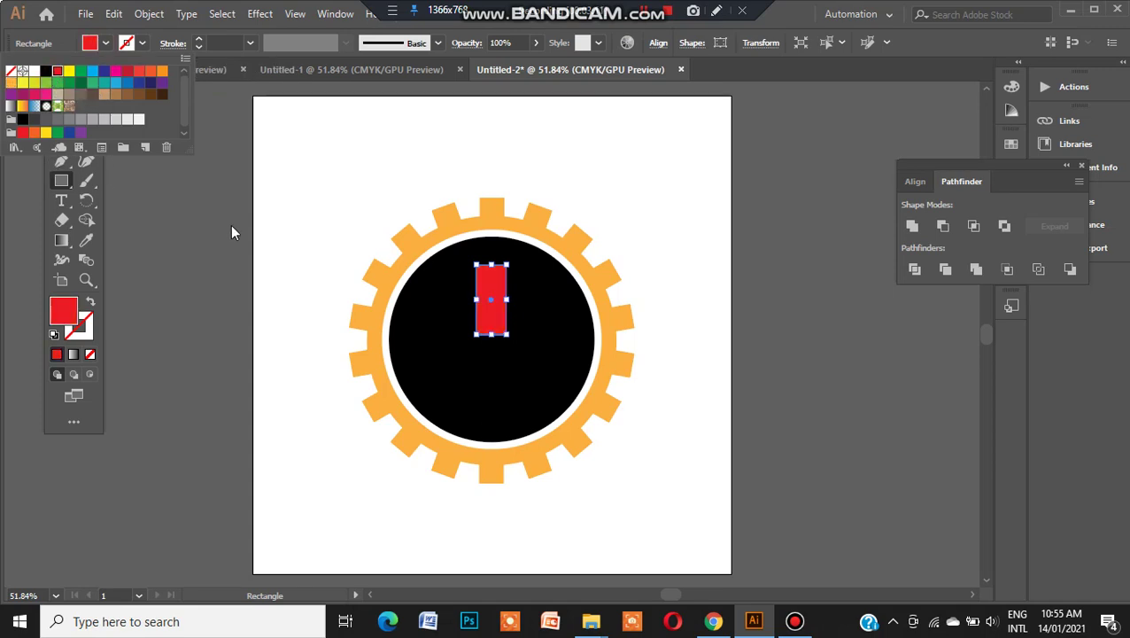
click(264, 238)
click(264, 235)
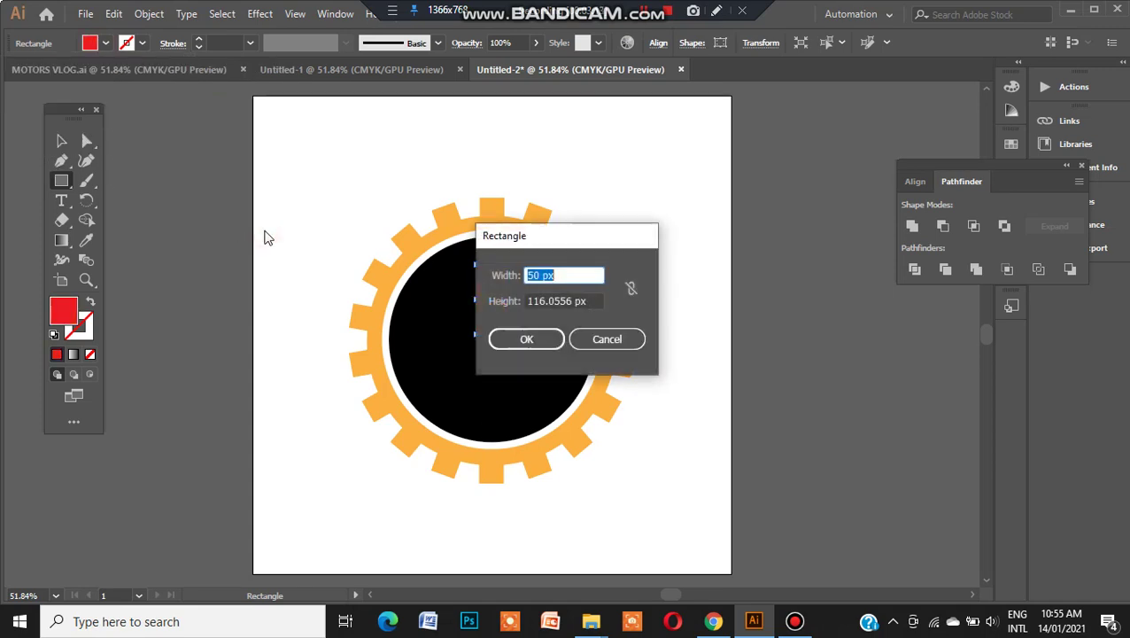
key(Return)
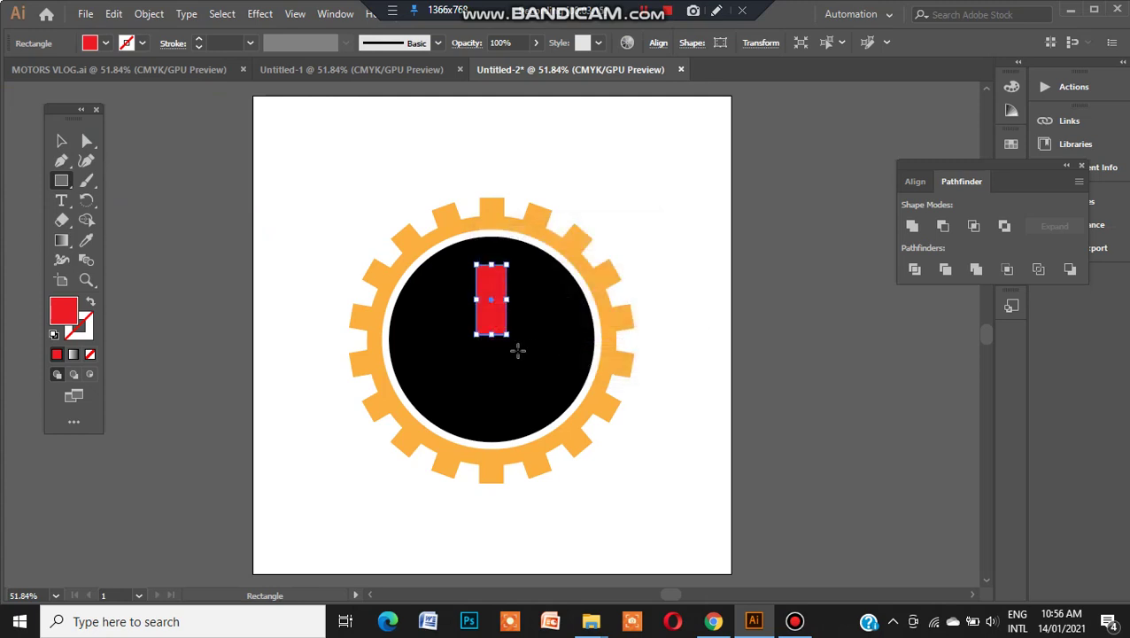
key(v)
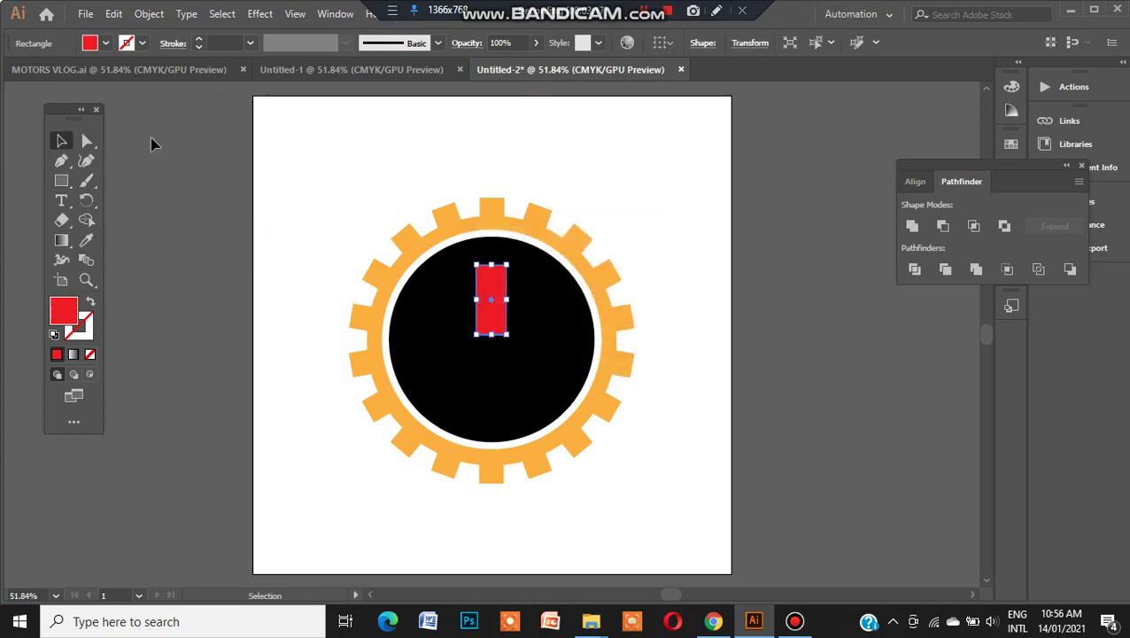
click(337, 153)
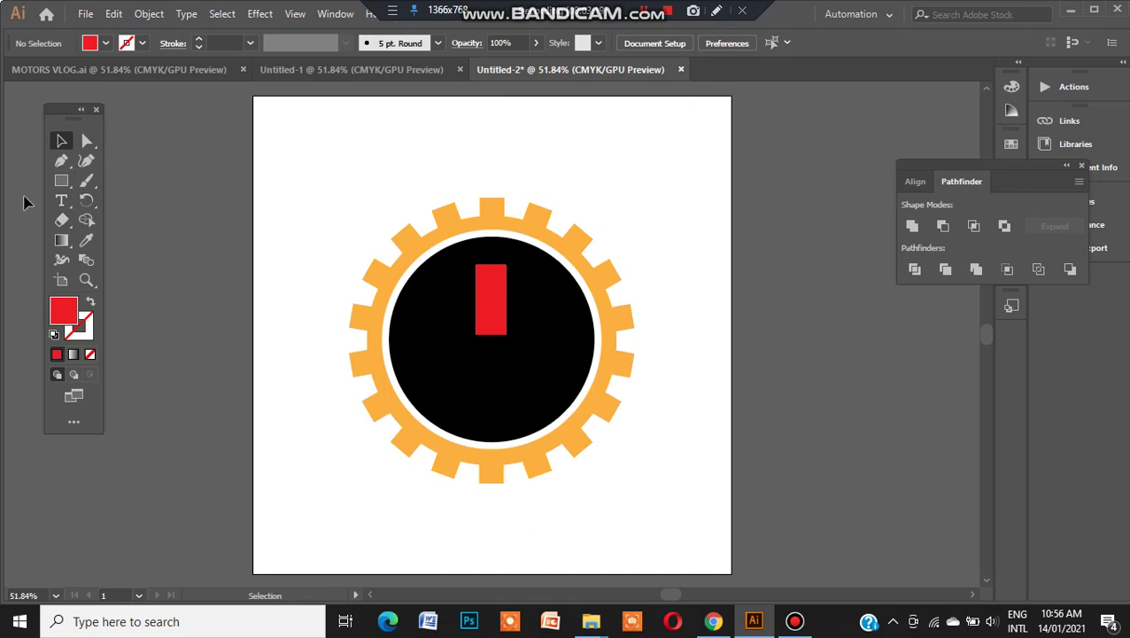
Step: Add a thin red rectangle slanting down to the right, shorten it, and attach its upper end to the red block's lower edge
click(61, 183)
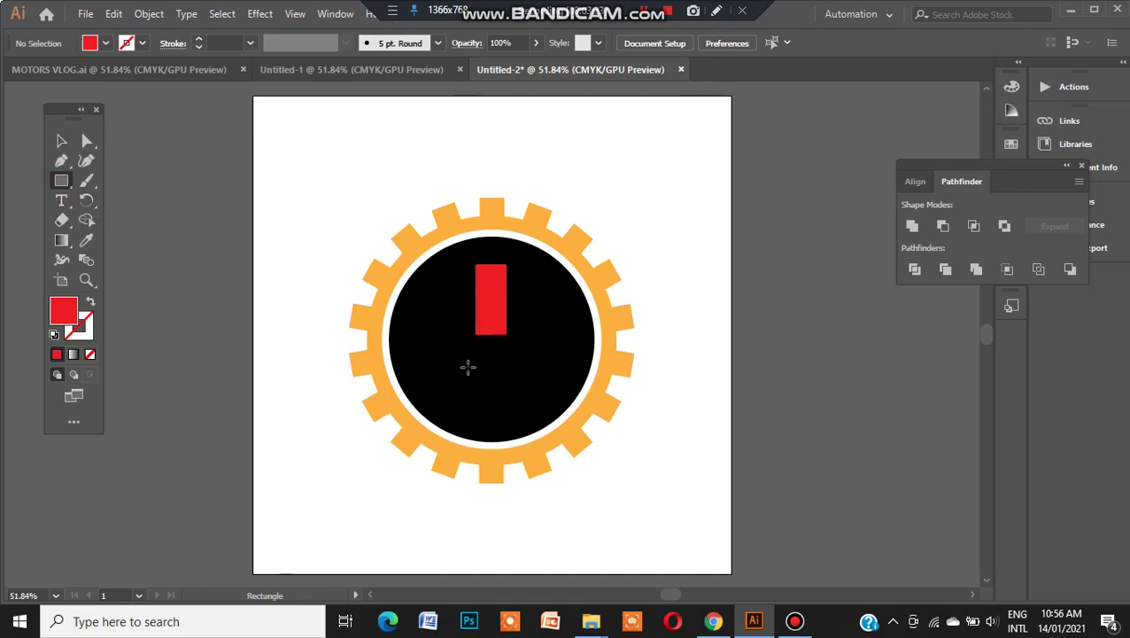
drag(468, 368, 533, 404)
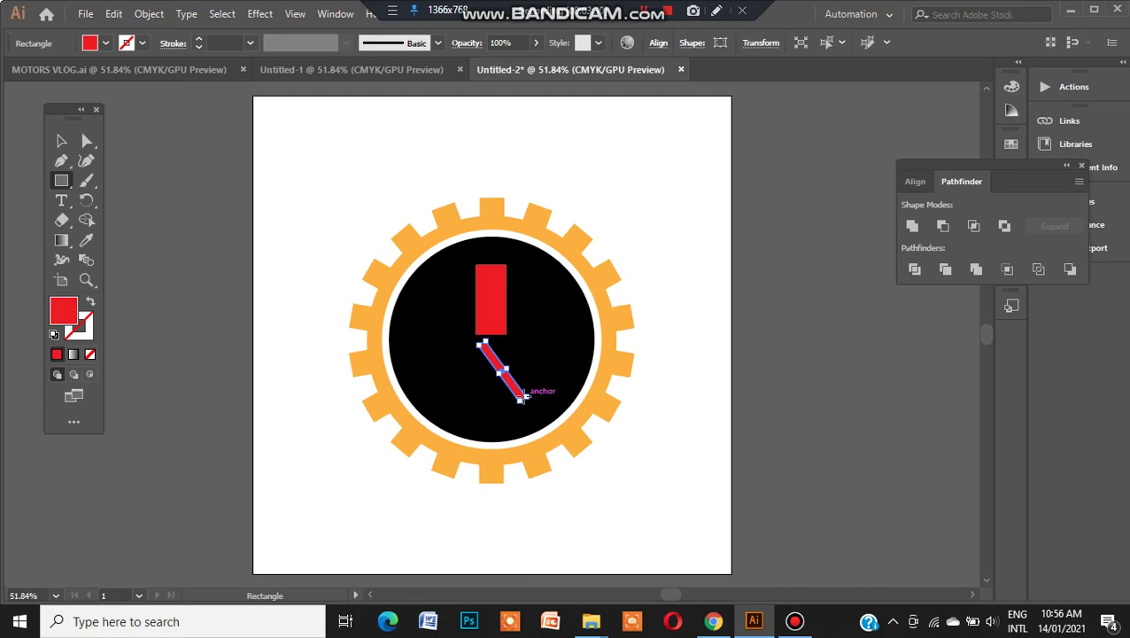
drag(525, 398, 521, 389)
key(v)
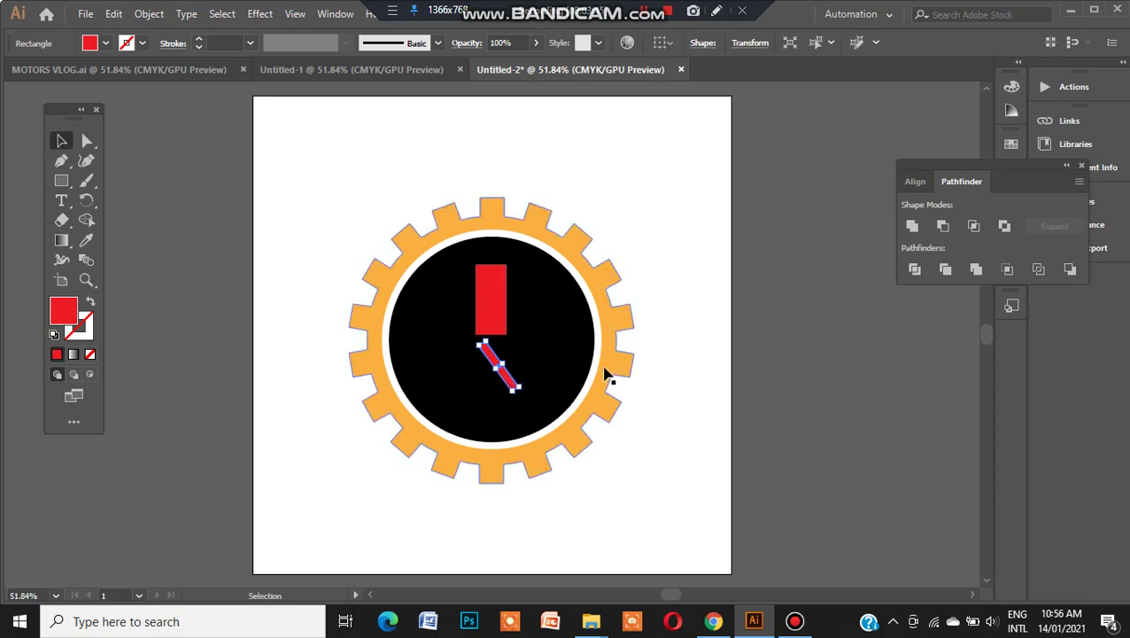
drag(493, 361, 497, 342)
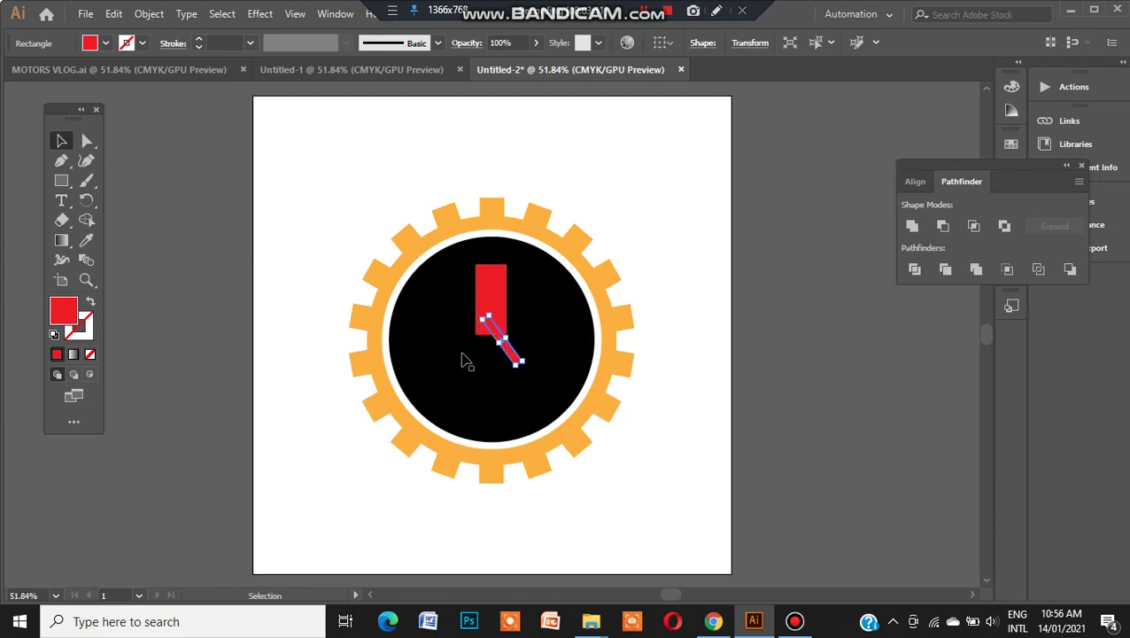
click(320, 395)
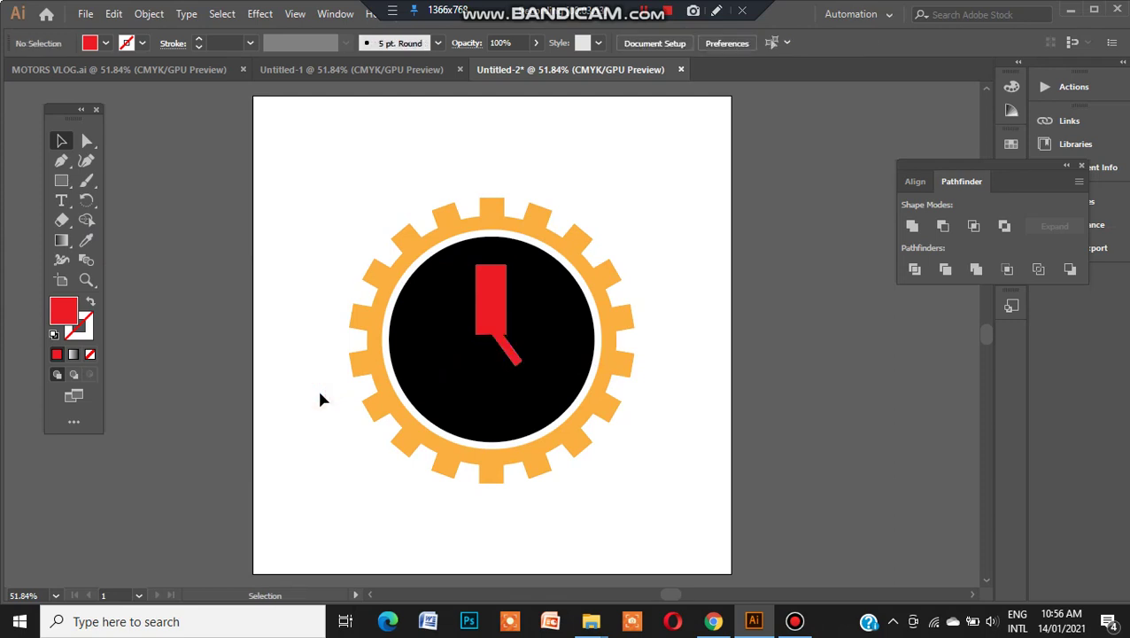
Step: Draw a small red circle below the upright block, just left of the slanted bar's lower end
click(61, 180)
click(117, 198)
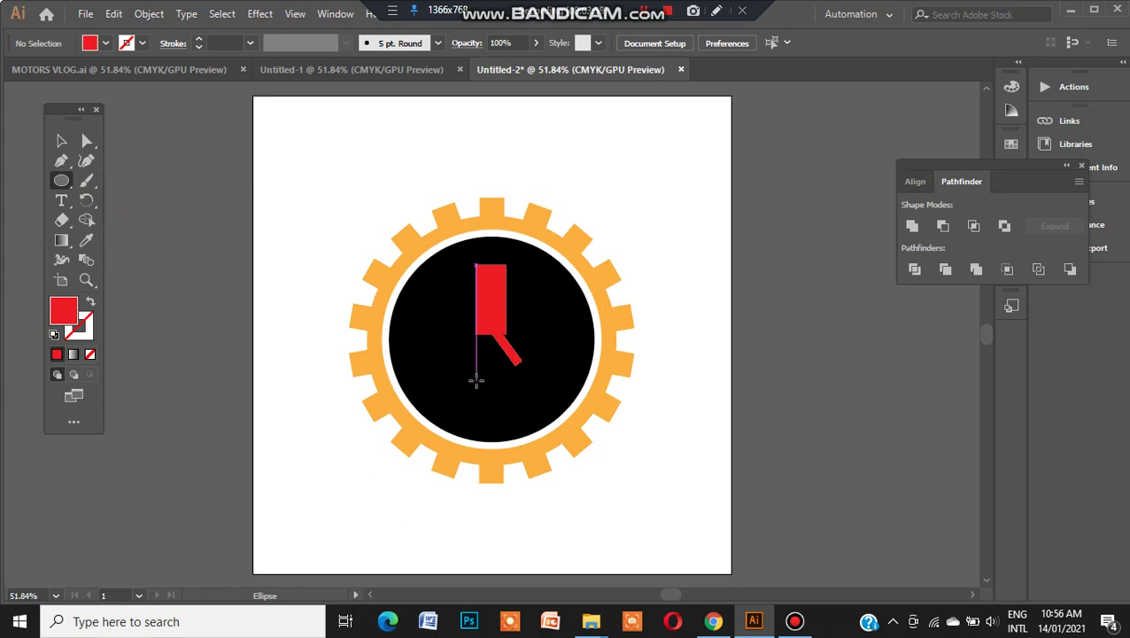
drag(487, 376, 470, 386)
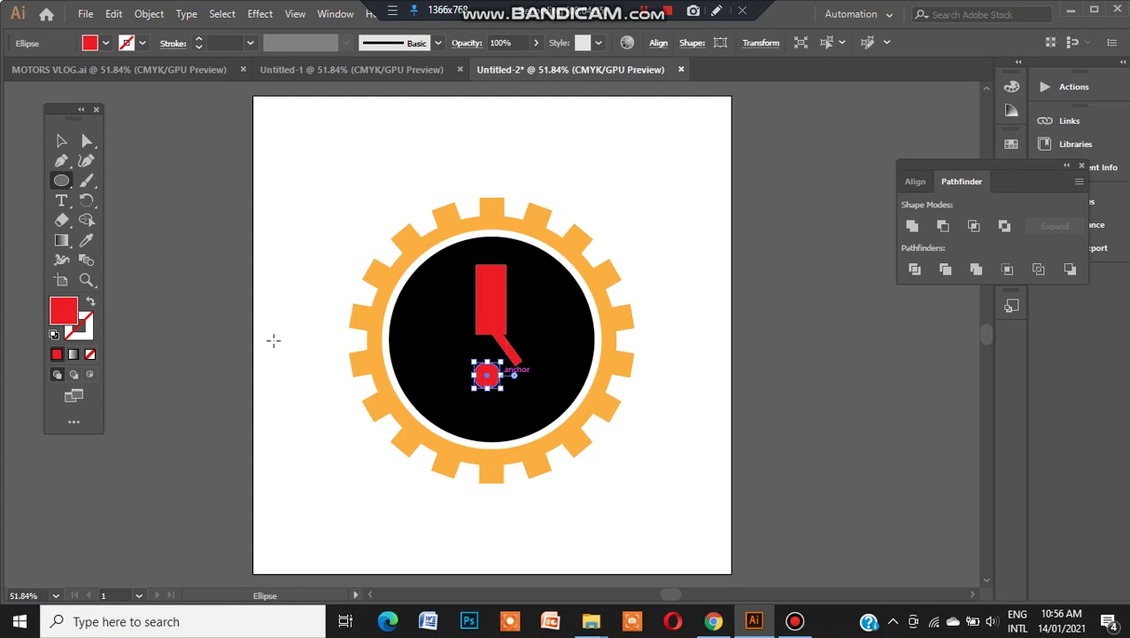
Step: Pull the small circle's right anchor point up to the slanted bar's tip, forming a teardrop joined to the bar
click(85, 146)
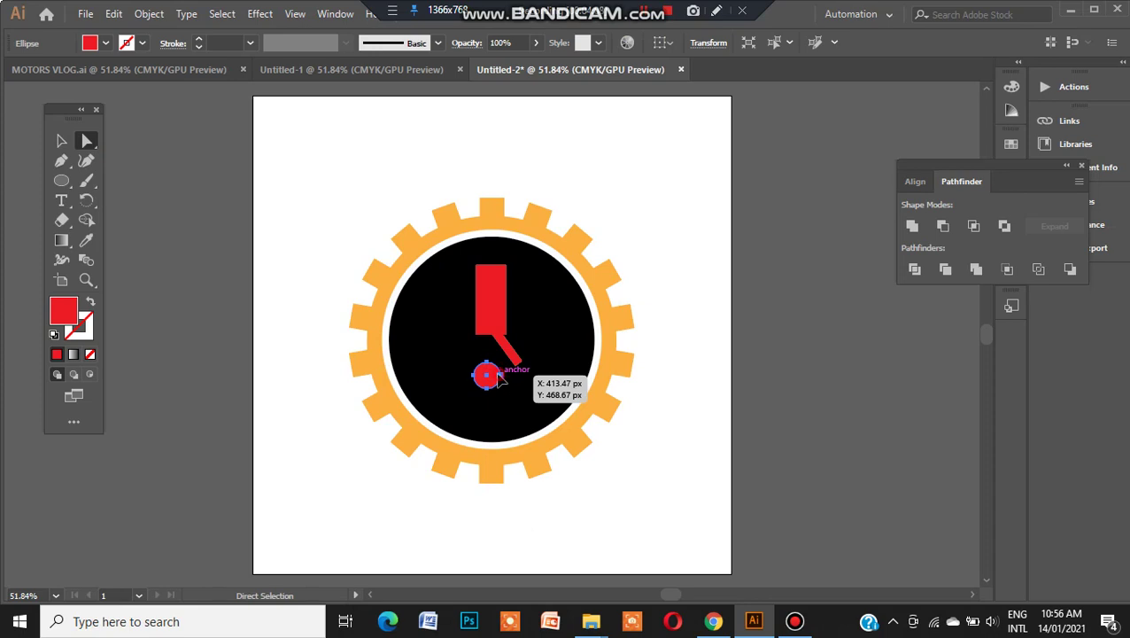
drag(499, 377, 519, 370)
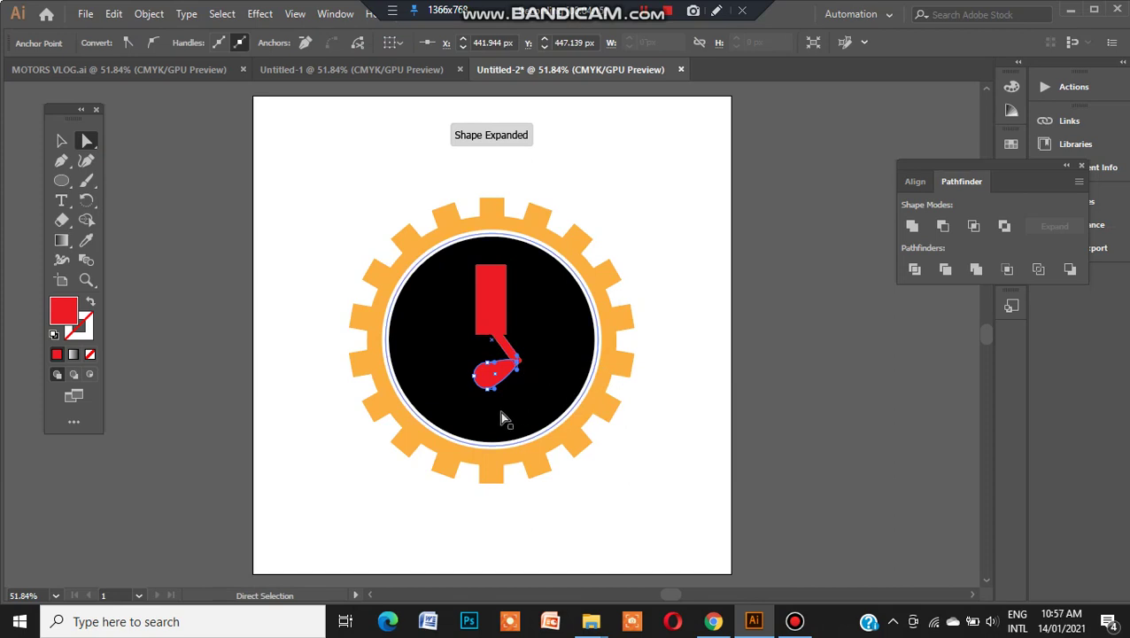
drag(518, 369, 522, 359)
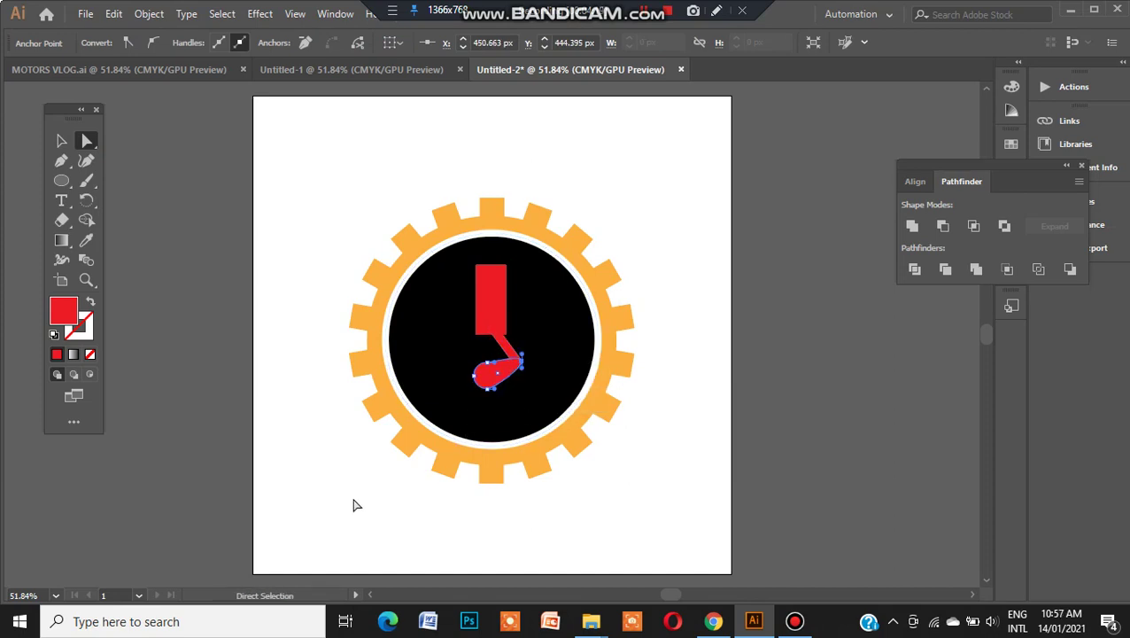
Step: Draw a smaller circle inside the teardrop's round end and fill it with white
click(62, 180)
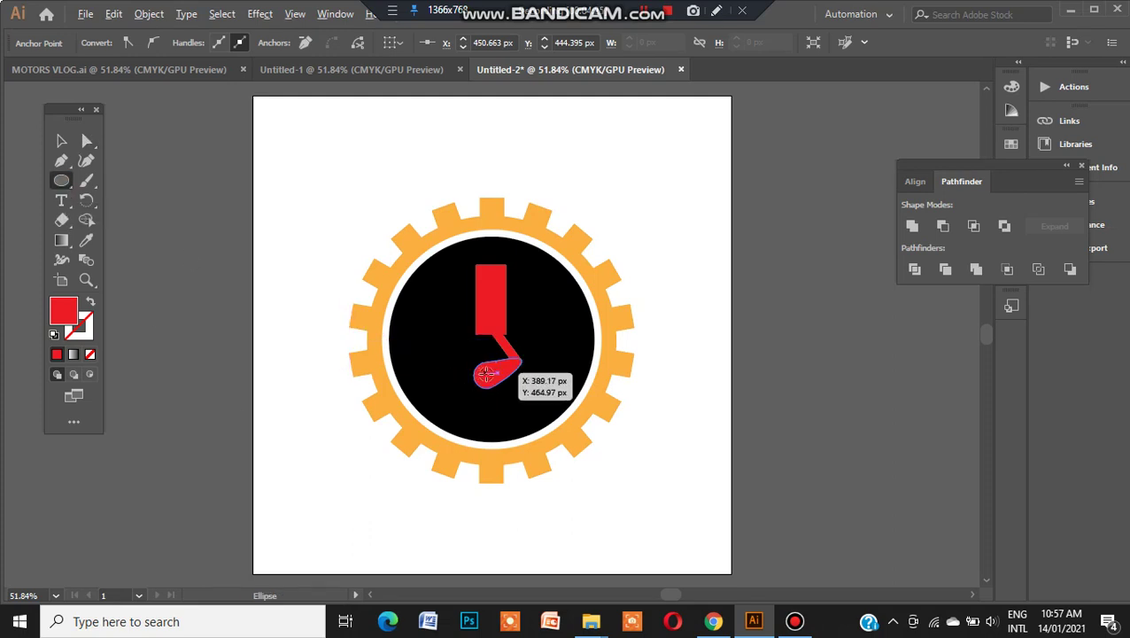
drag(487, 373, 491, 385)
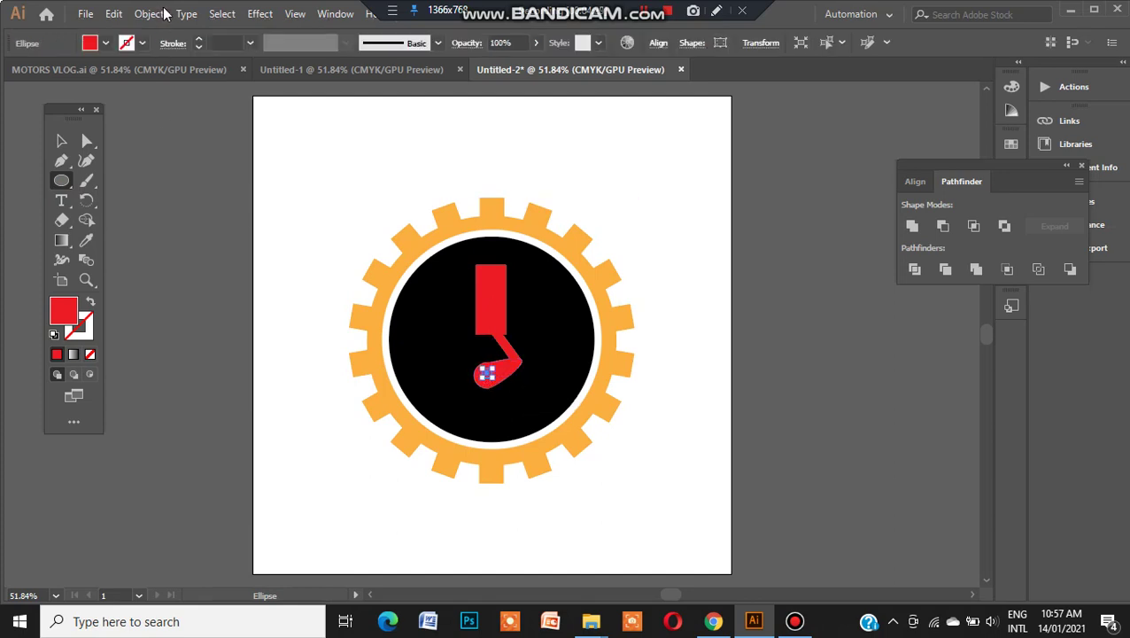
click(105, 42)
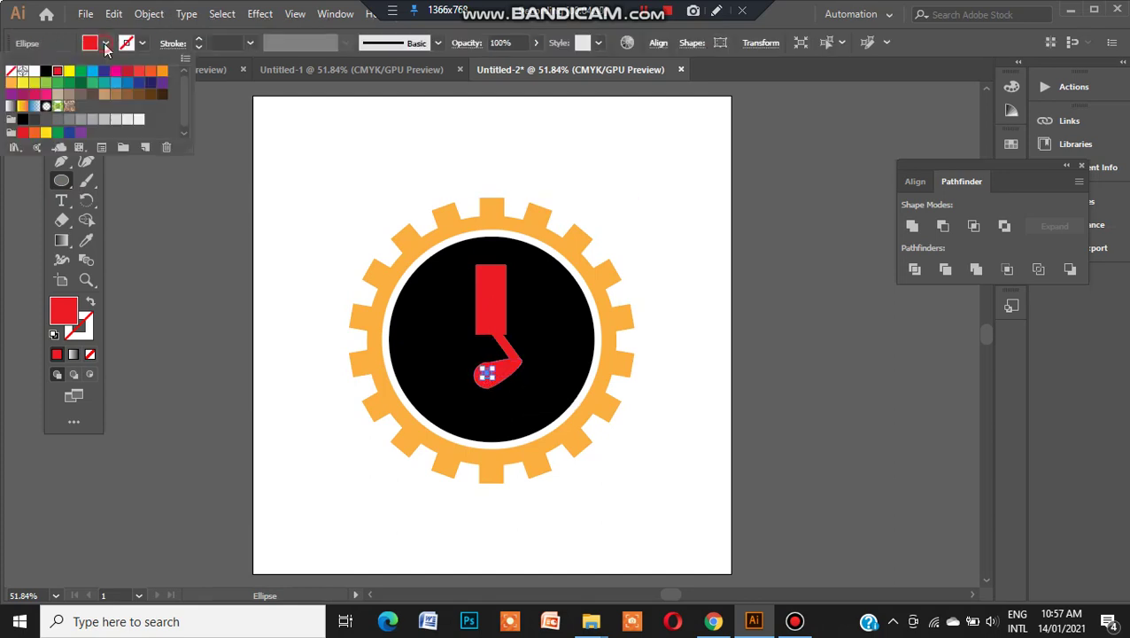
click(33, 70)
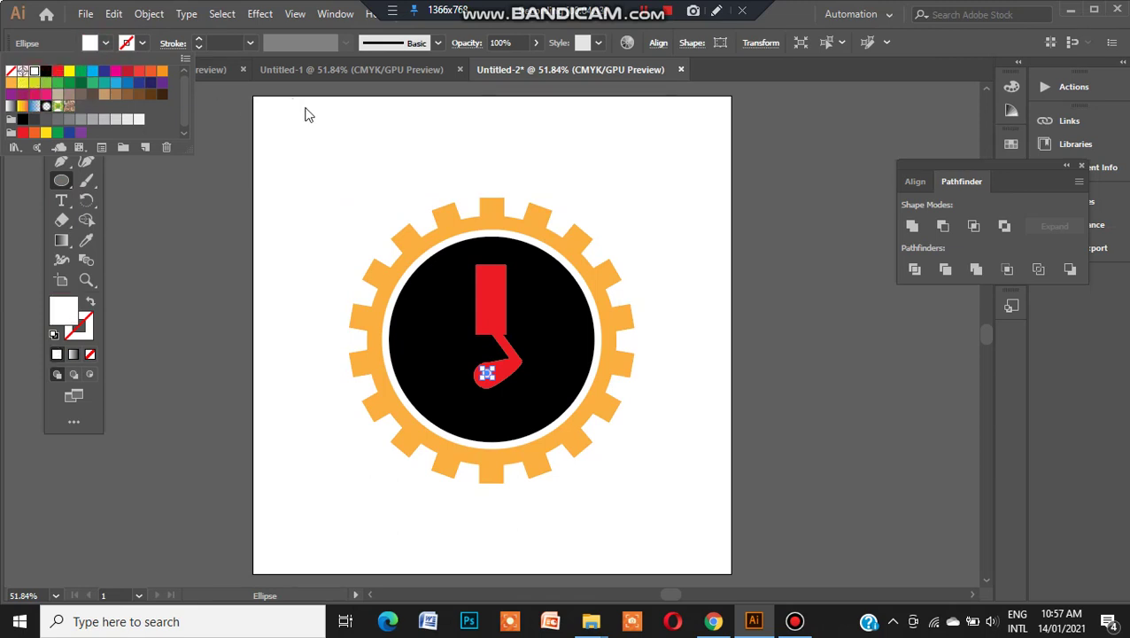
Step: Draw a rectangle over the upright red block, matching its width and lower edge and extending above its upper edge
click(65, 180)
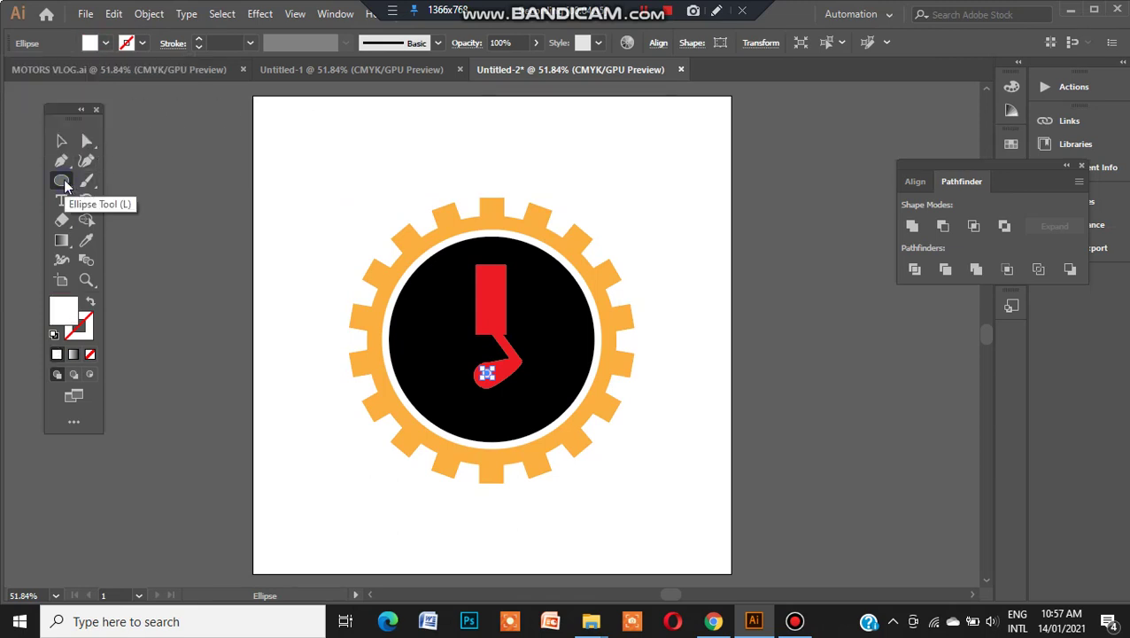
click(64, 182)
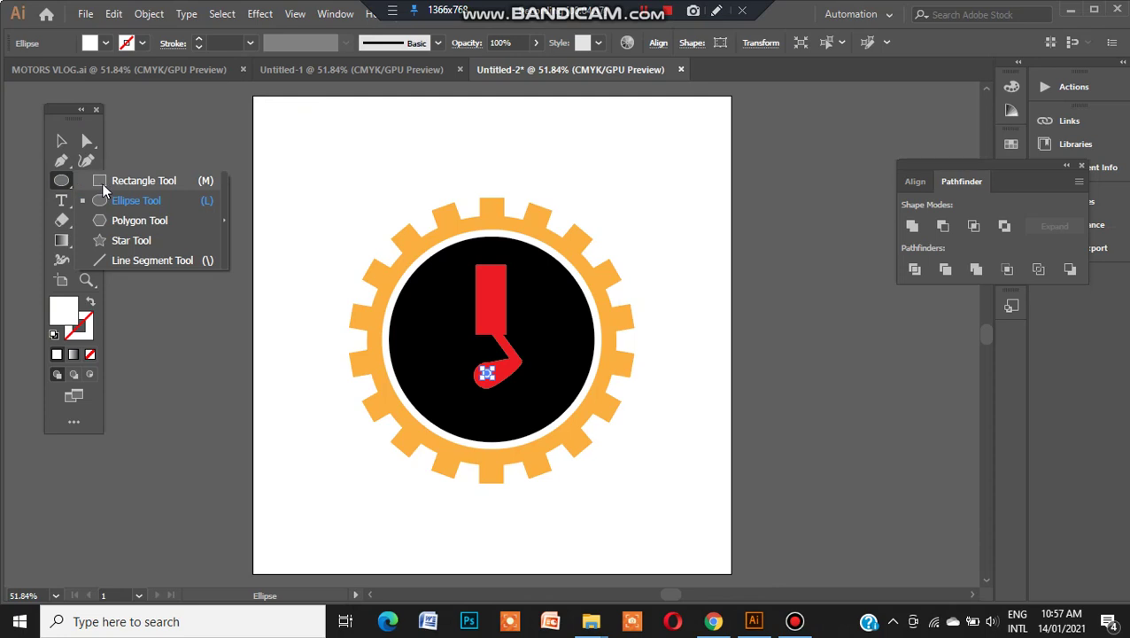
click(102, 182)
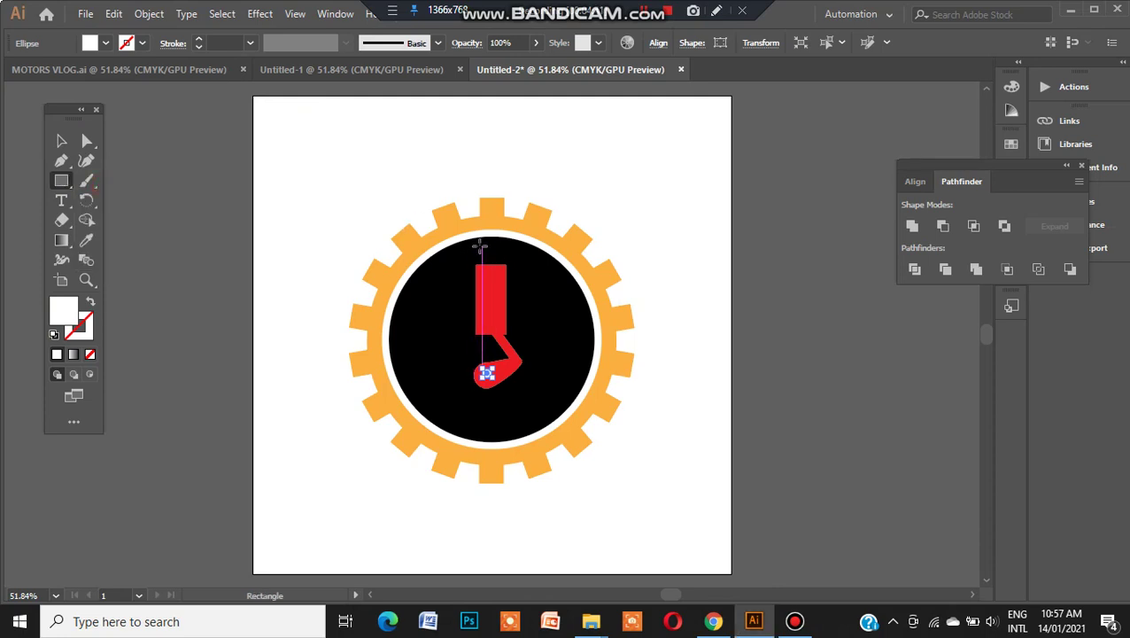
mouse_move(477, 246)
mouse_down()
mouse_move(507, 270)
mouse_move(506, 336)
mouse_up()
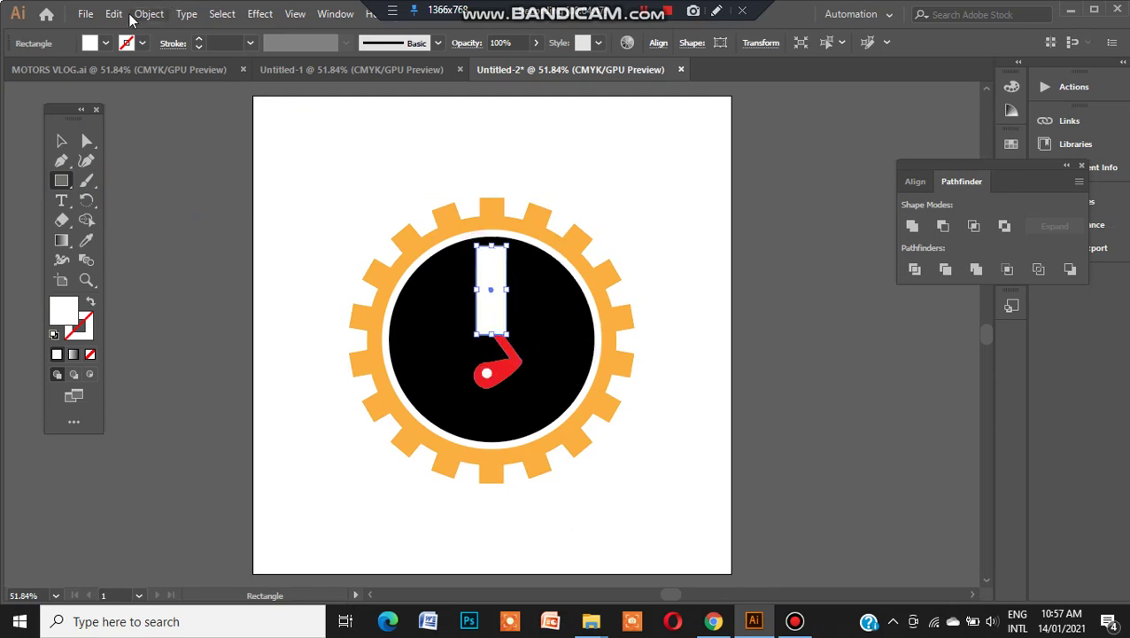
Step: Set the new rectangle to no fill with a yellow 1 pt stroke, and deselect it
click(106, 44)
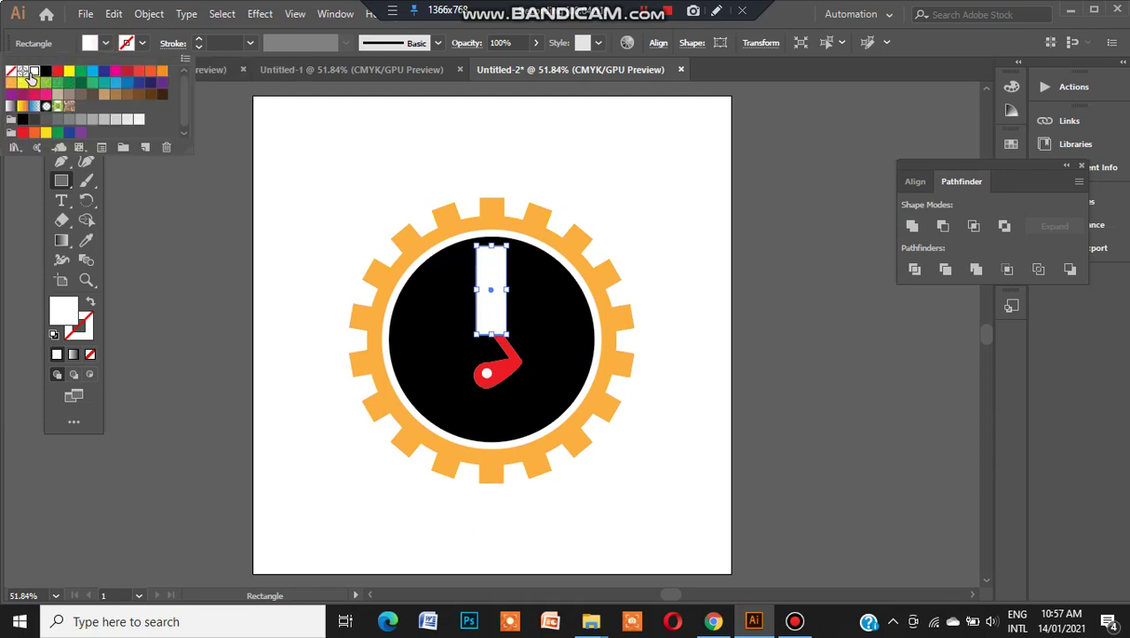
click(11, 81)
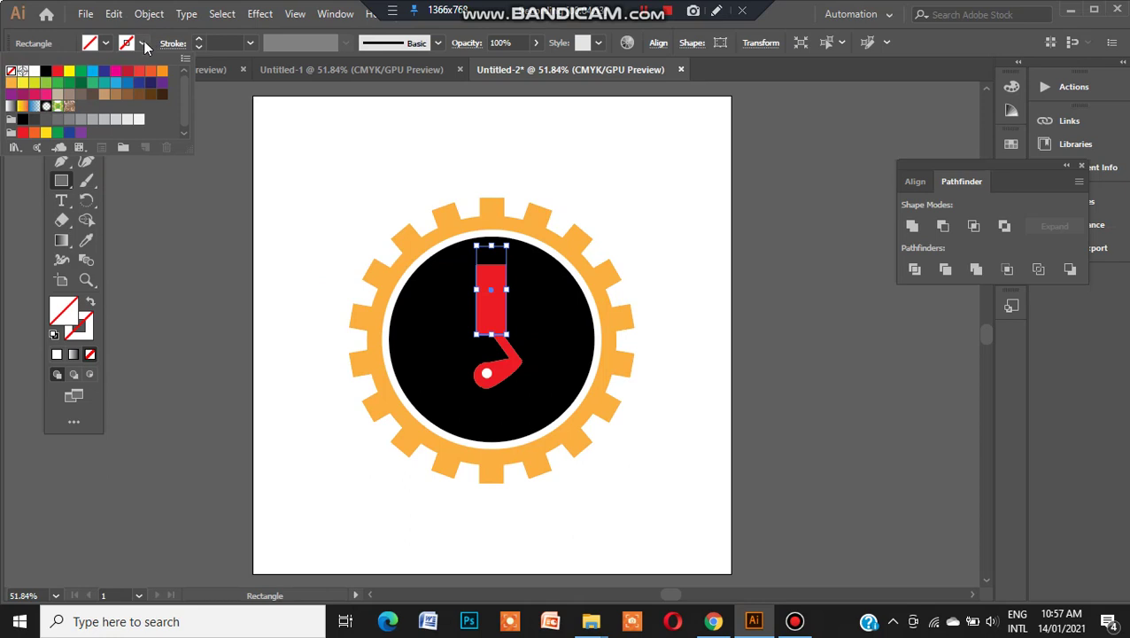
click(142, 45)
click(142, 46)
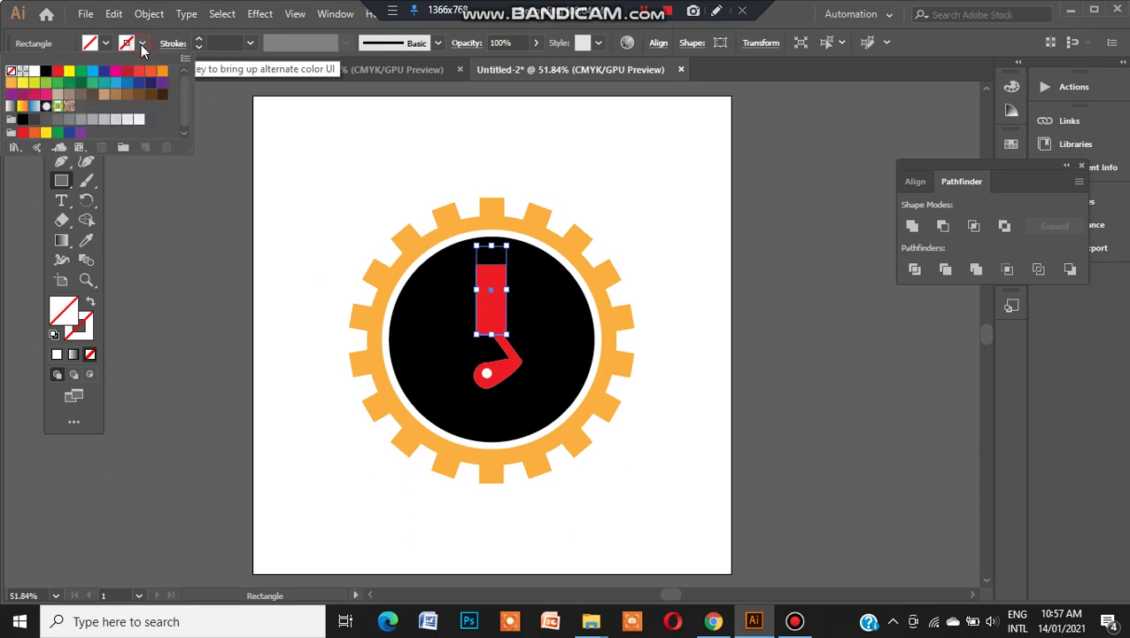
click(68, 74)
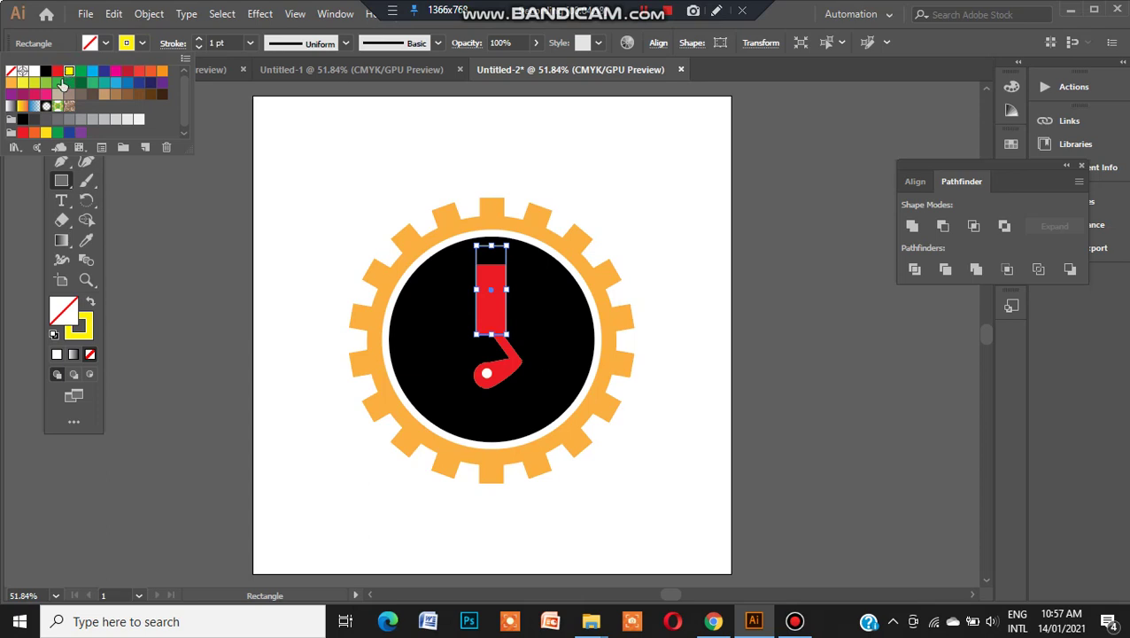
click(317, 227)
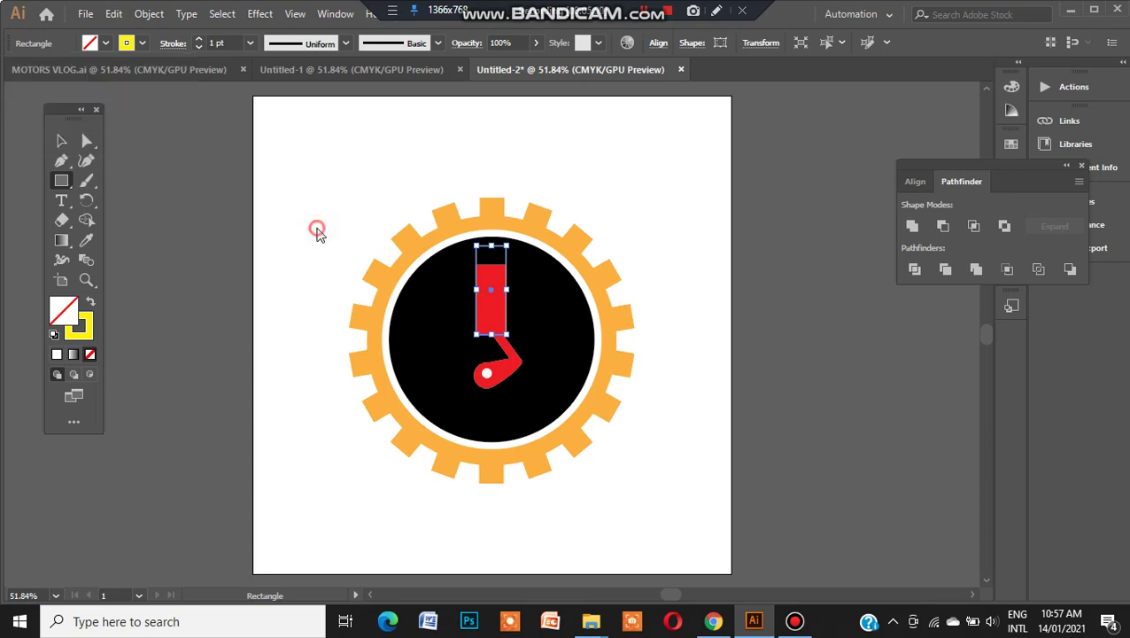
click(316, 228)
click(605, 340)
key(v)
click(680, 306)
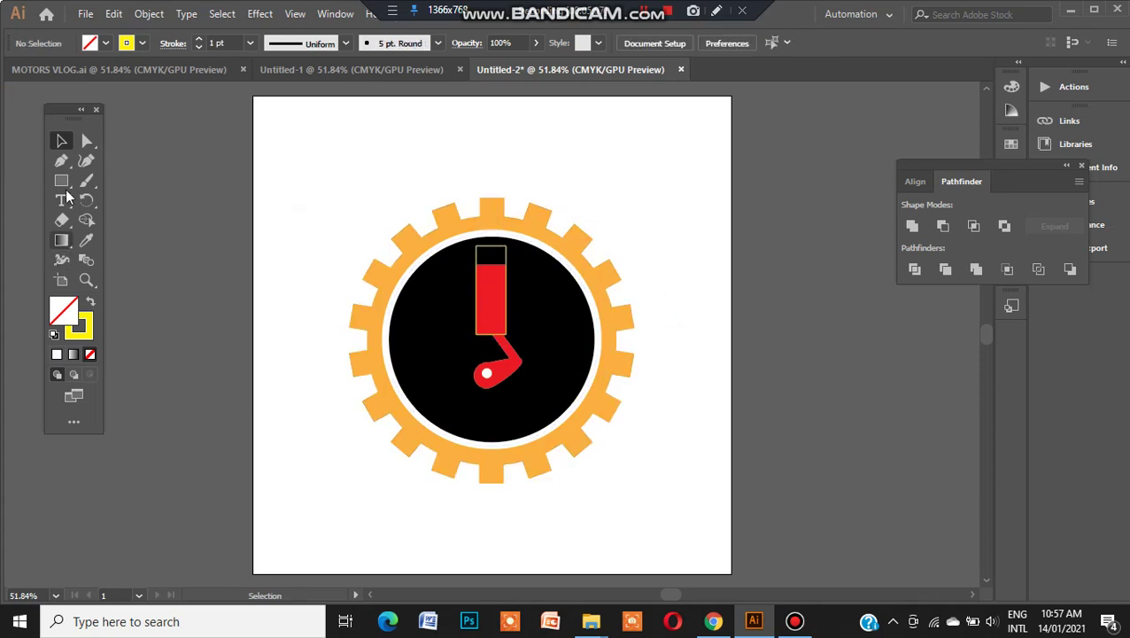
Step: Draw three separate horizontal yellow lines with the Pen tool across the upper half of the red block, spanning its full width
click(61, 161)
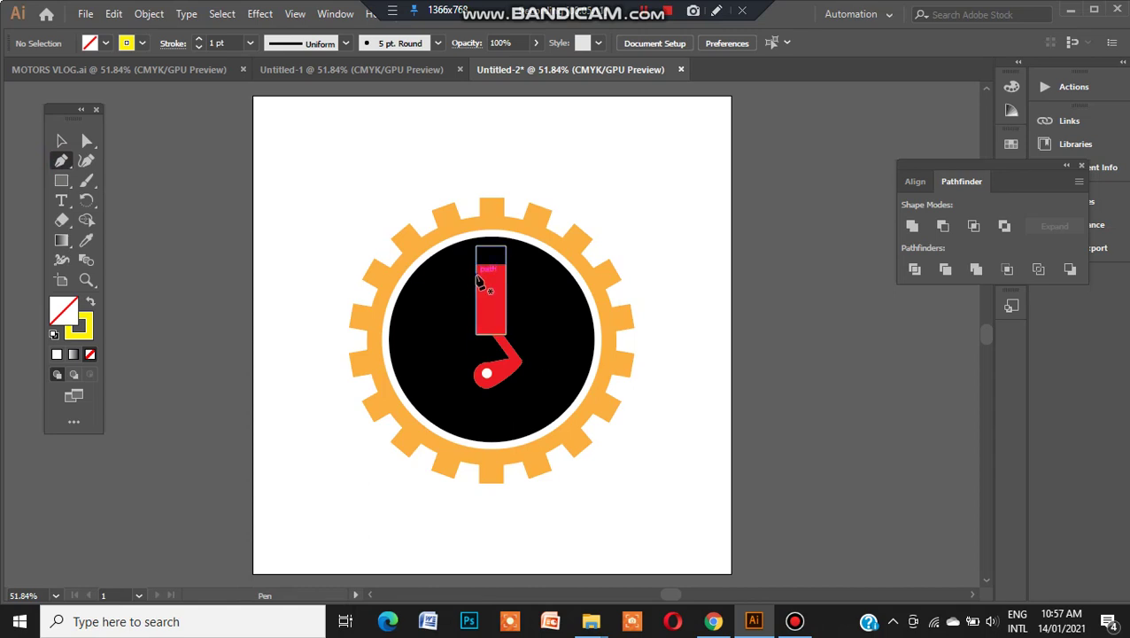
click(477, 274)
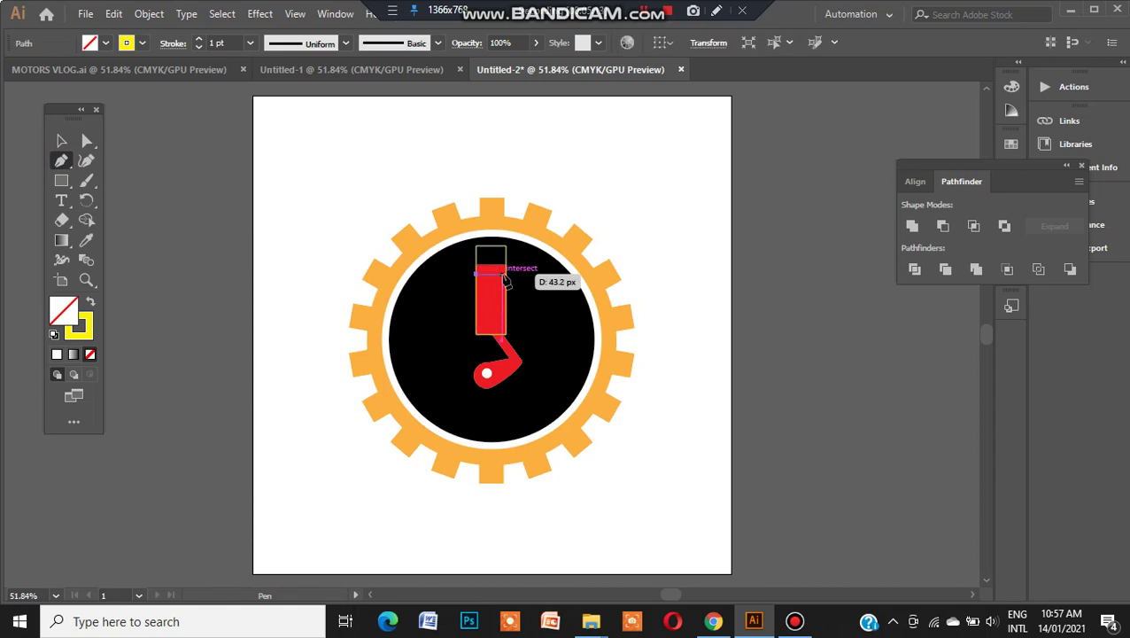
click(506, 274)
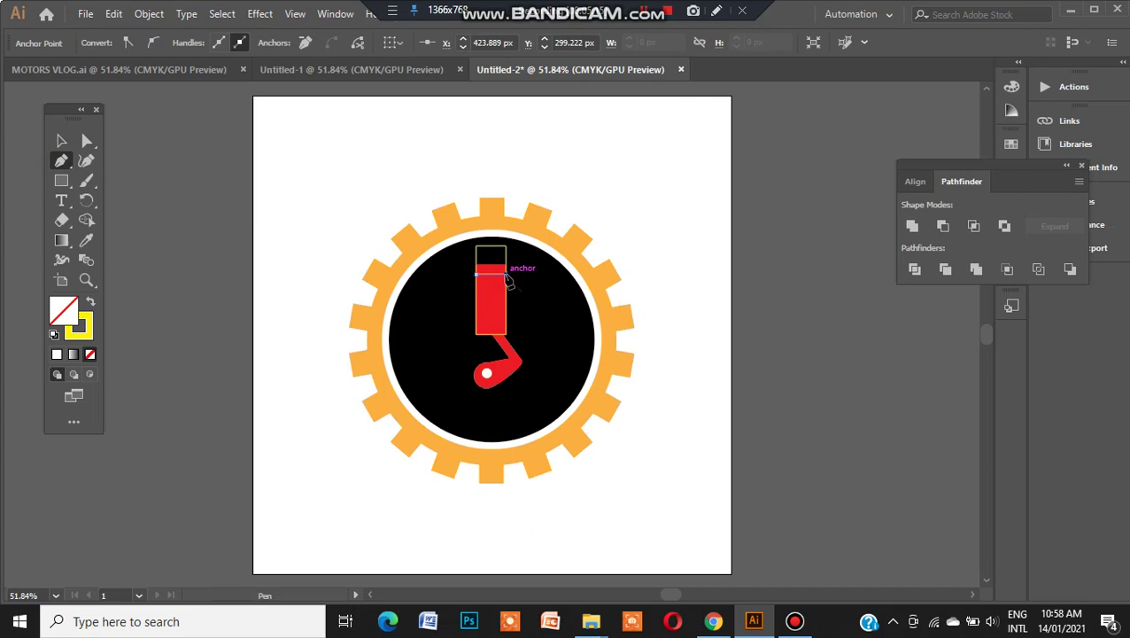
key(Escape)
click(477, 285)
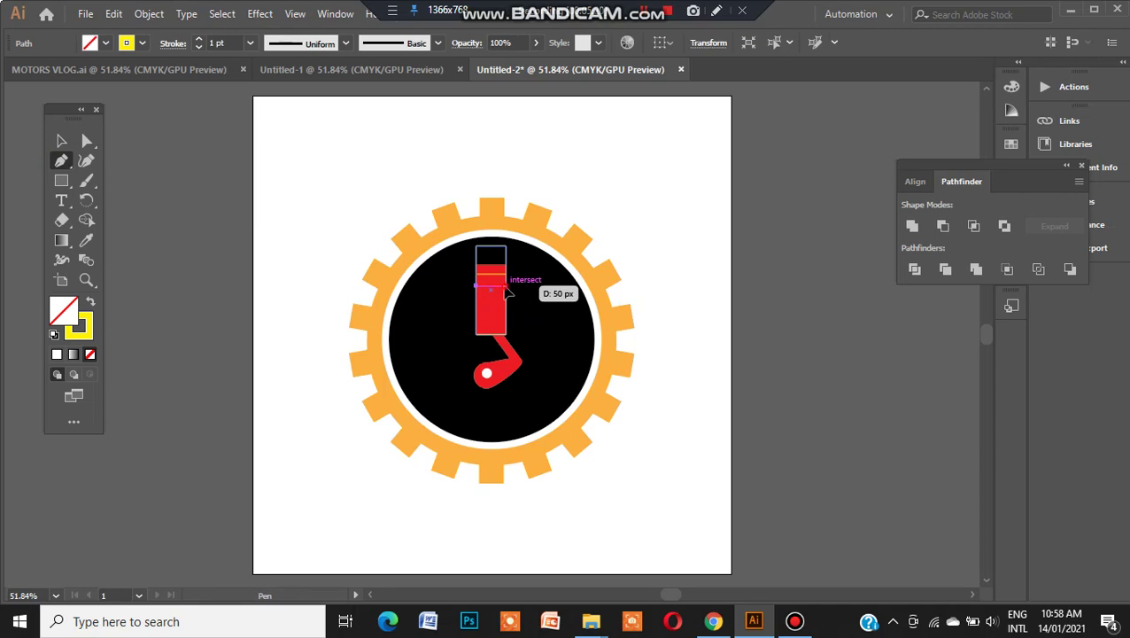
click(506, 287)
key(Escape)
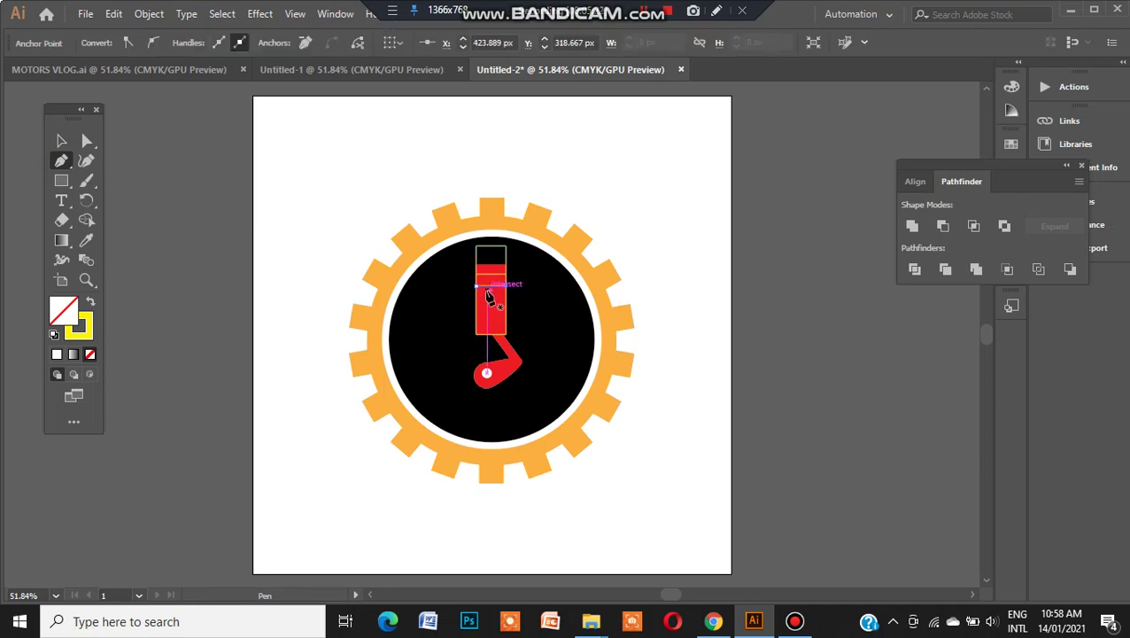
click(476, 295)
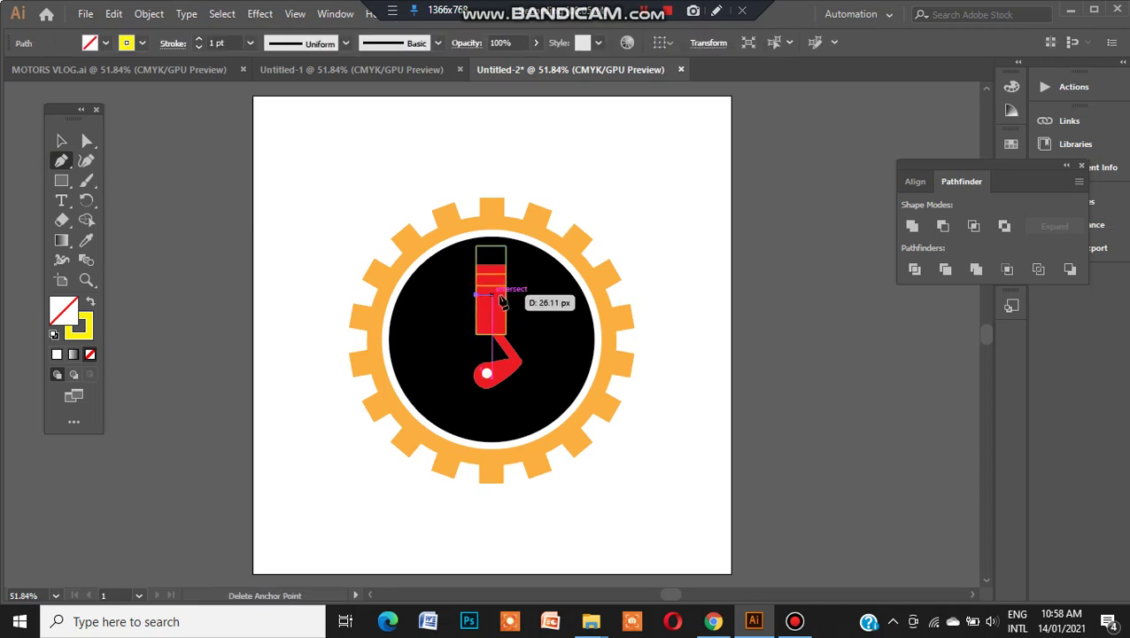
click(507, 296)
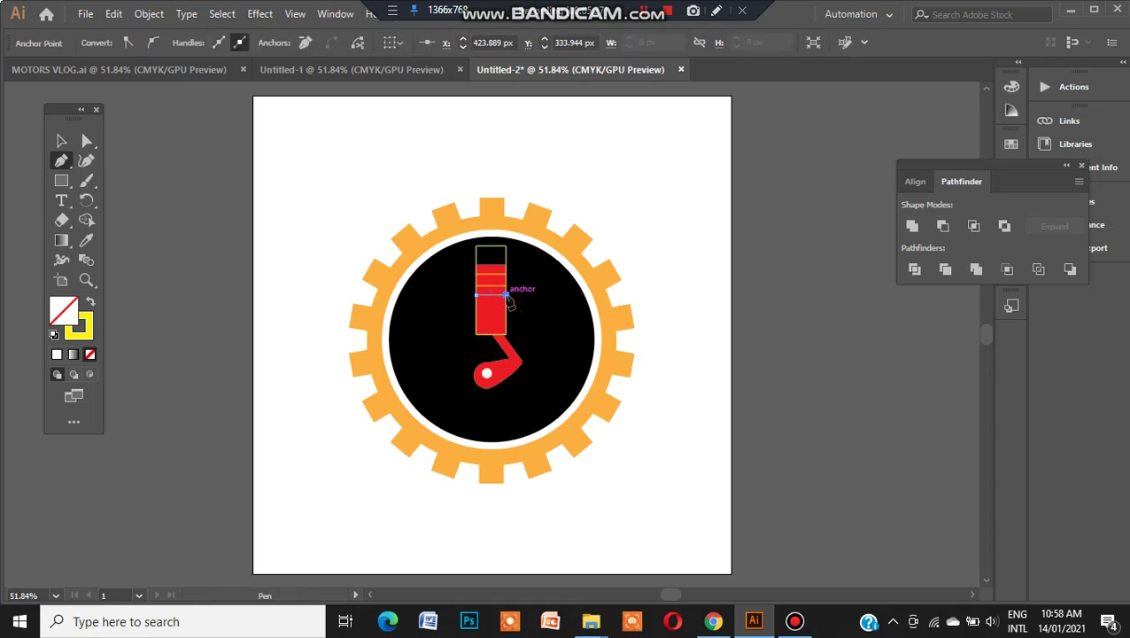
key(Escape)
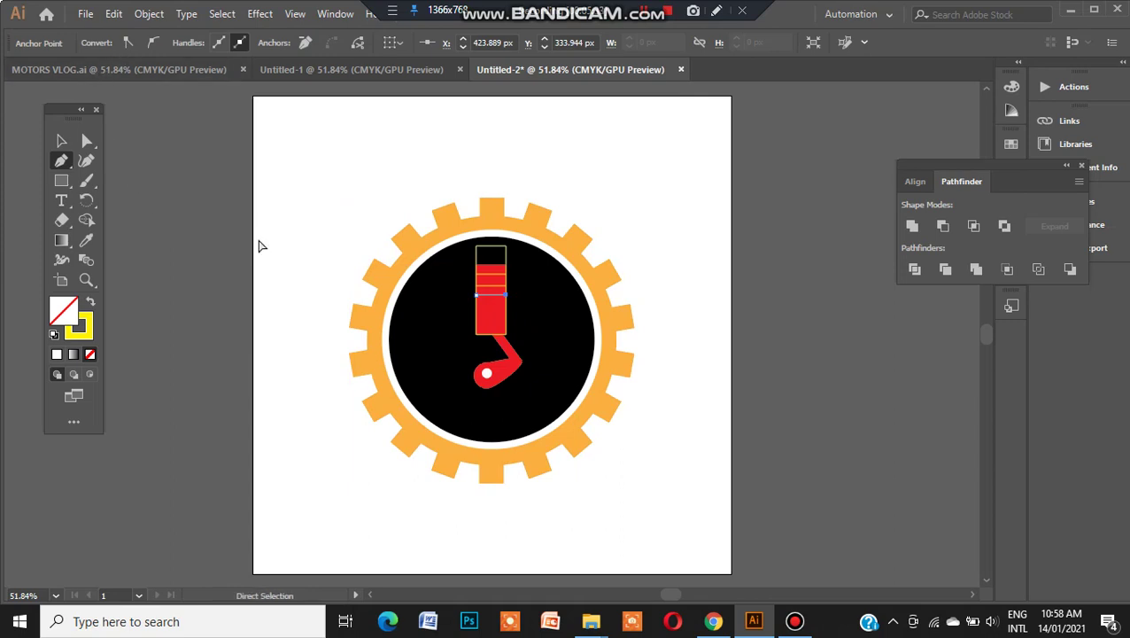
Step: Select all the artwork and group it
key(ctrl+a)
click(149, 15)
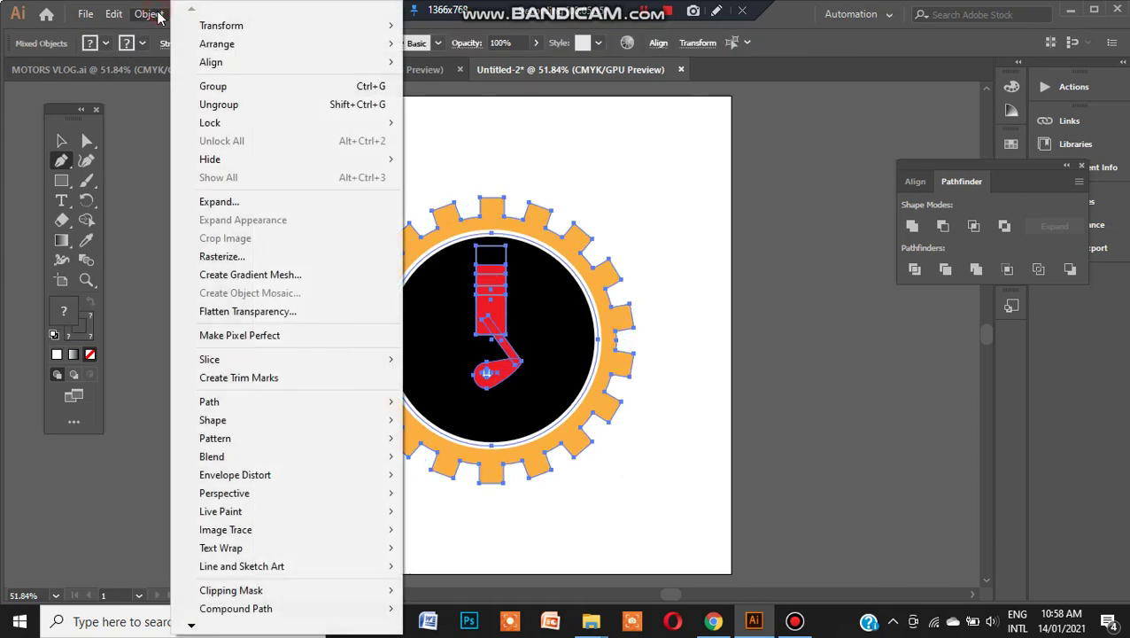
click(200, 86)
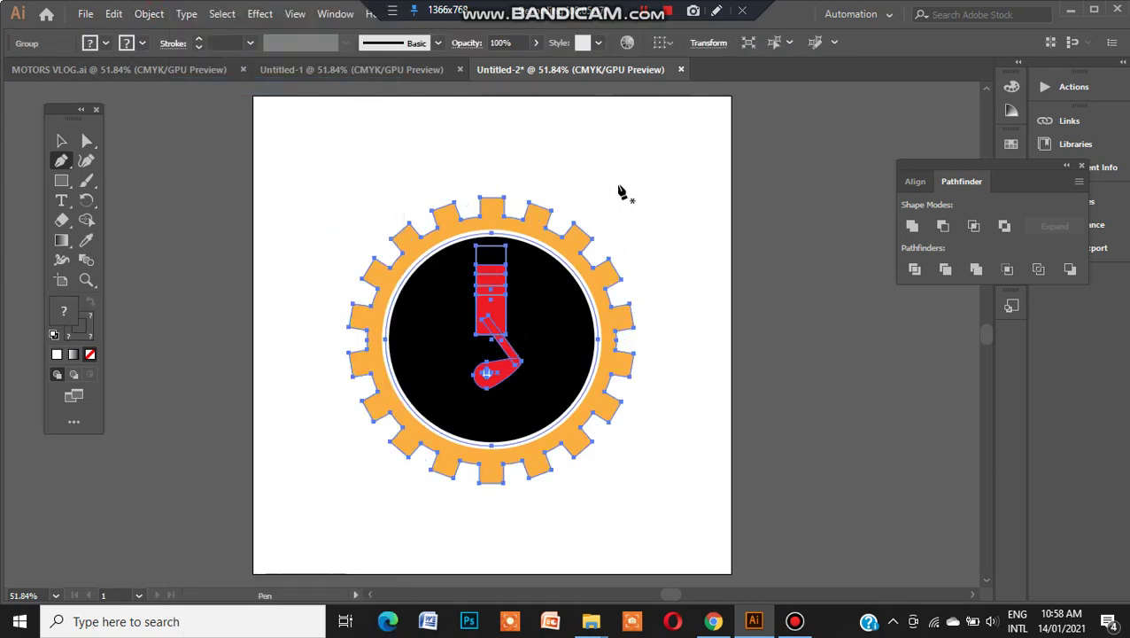
Step: Scale the grouped gear emblem down proportionally to about two thirds of its size and move it slightly above the artboard's centre
key(v)
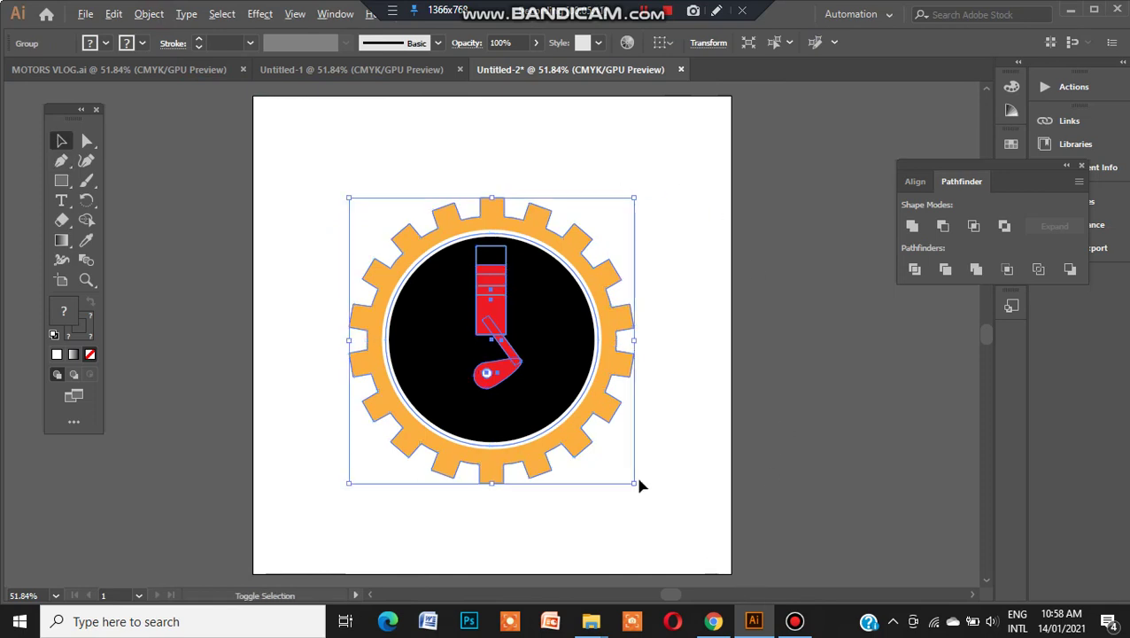
drag(631, 485, 587, 437)
drag(452, 321, 458, 292)
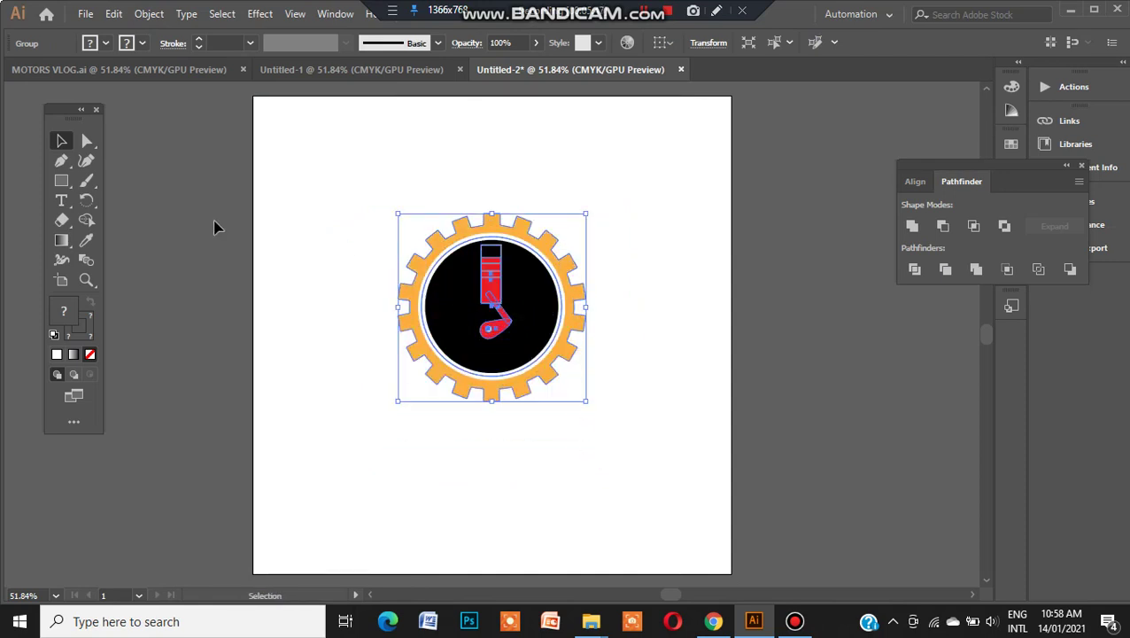
click(288, 227)
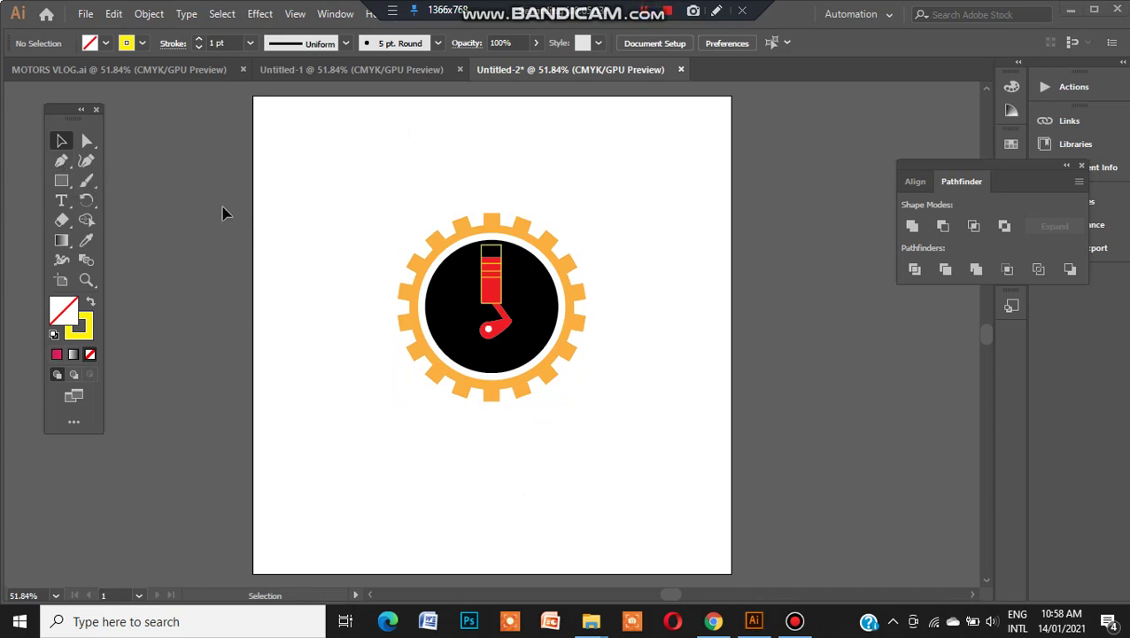
Step: Draw a closed curved shape with the Pen tool beside the gear's left side, tapering to a point at its upper-left end
click(61, 162)
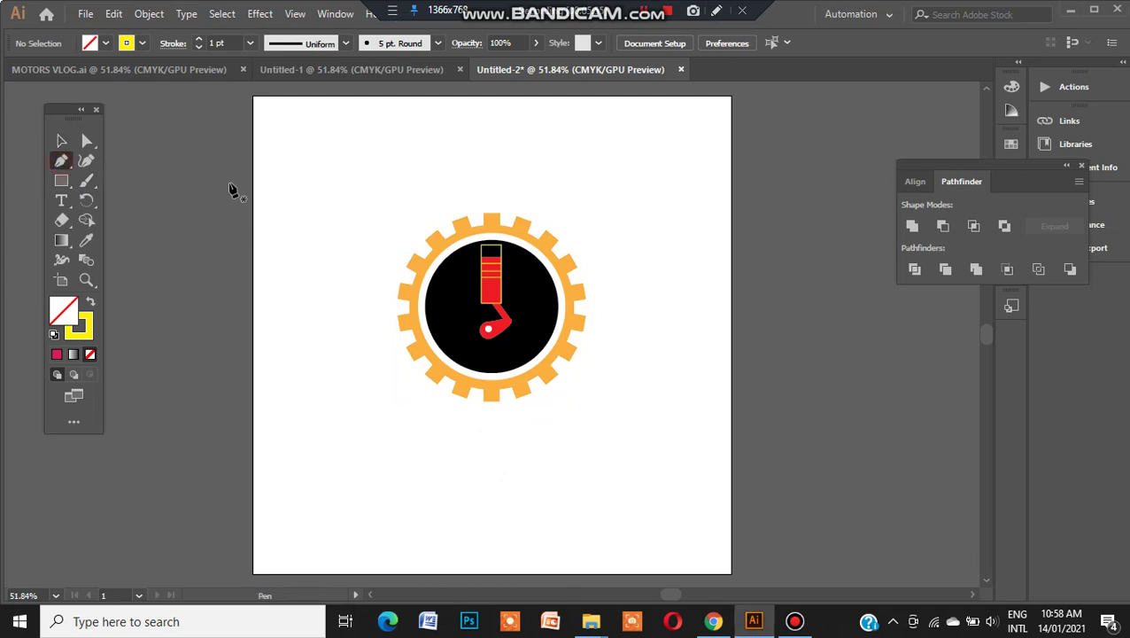
click(286, 245)
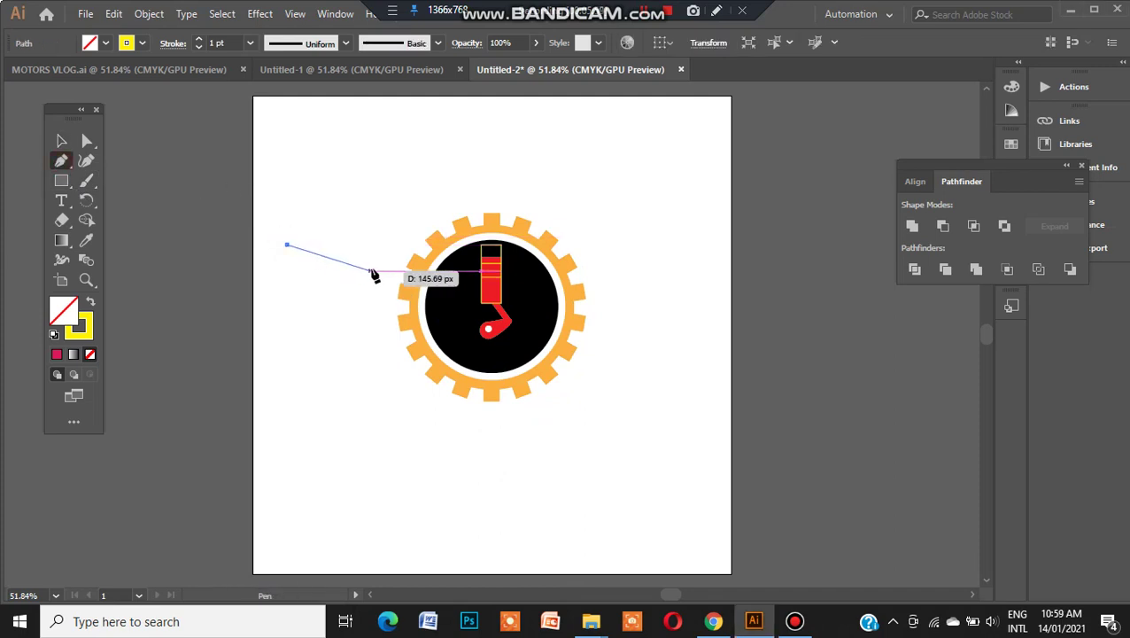
click(383, 267)
drag(382, 268, 451, 236)
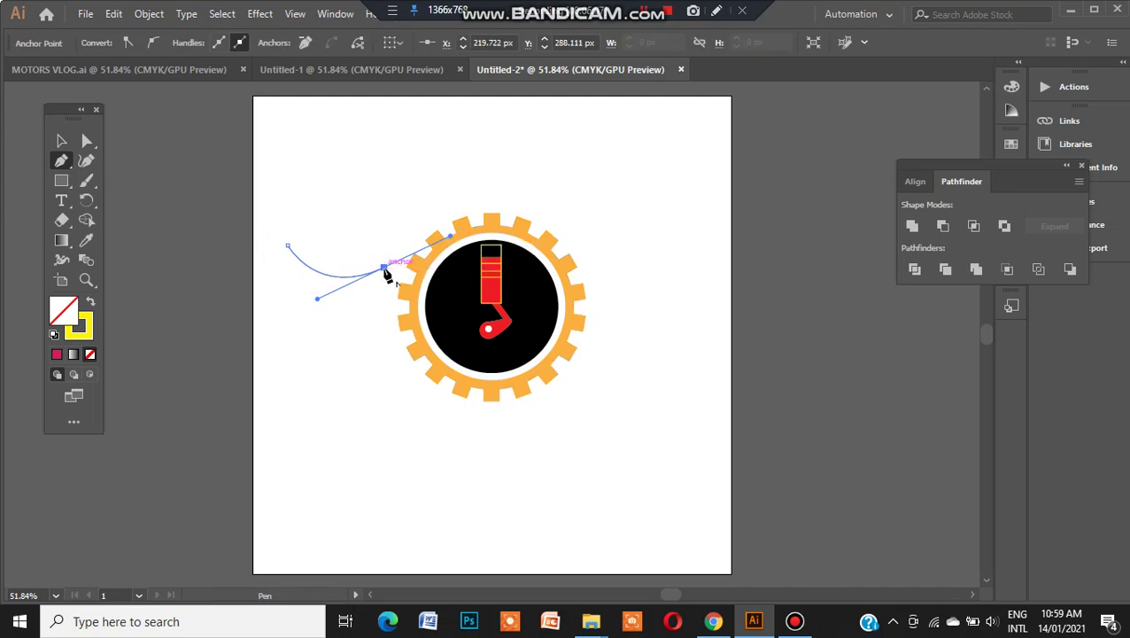
drag(384, 268, 268, 190)
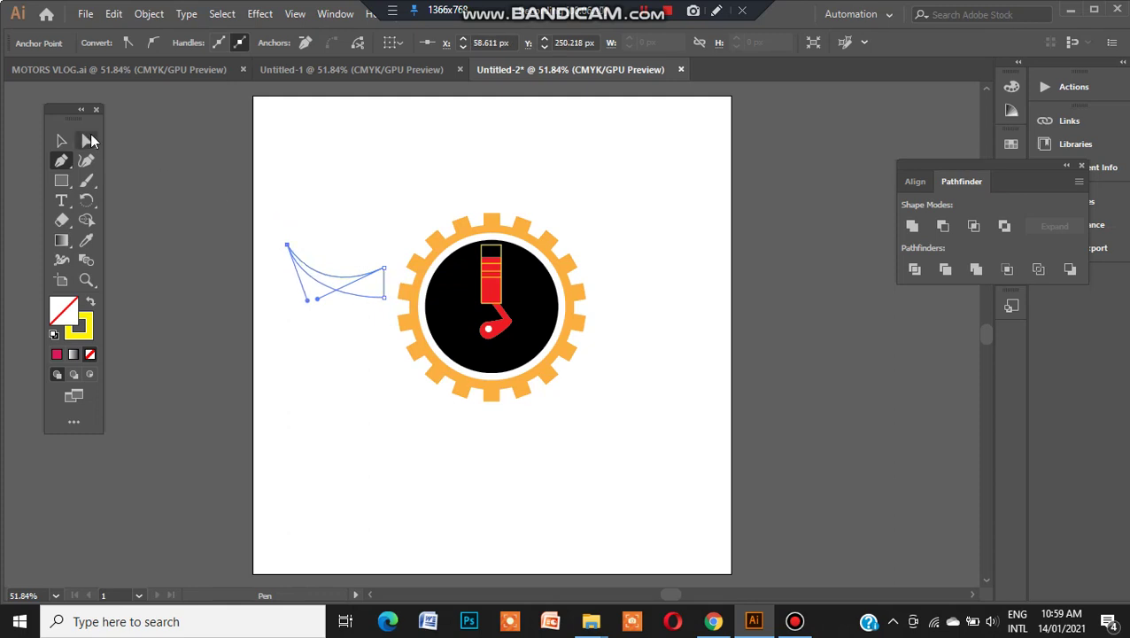
click(61, 141)
click(376, 175)
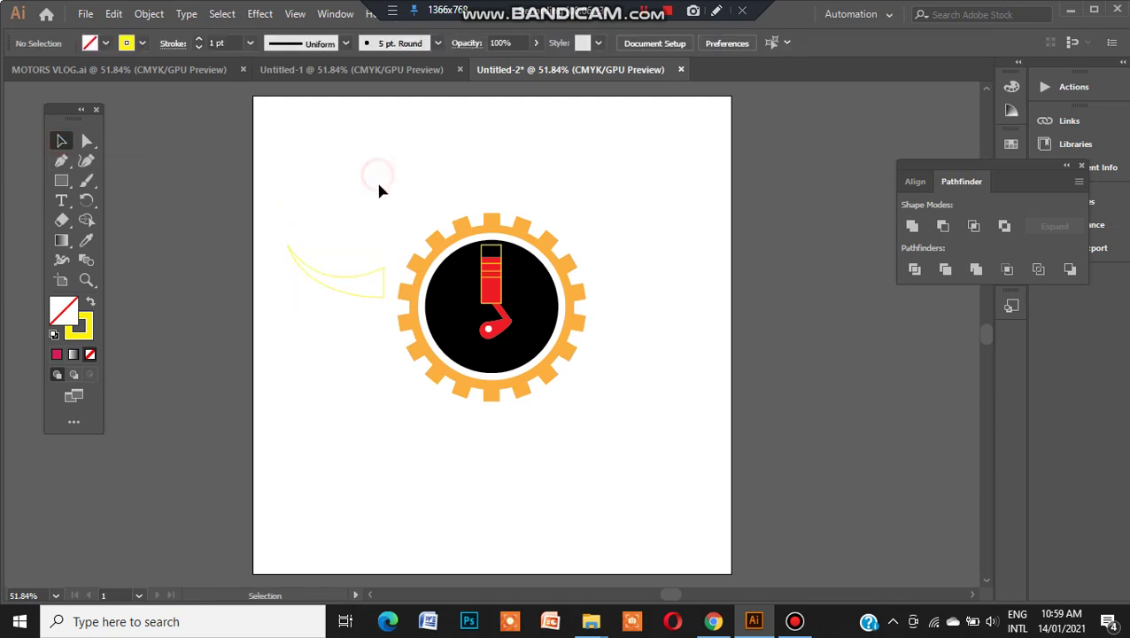
Step: Give the tapered curved shape a crimson fill with no stroke, and move it slightly left, away from the gear
click(370, 284)
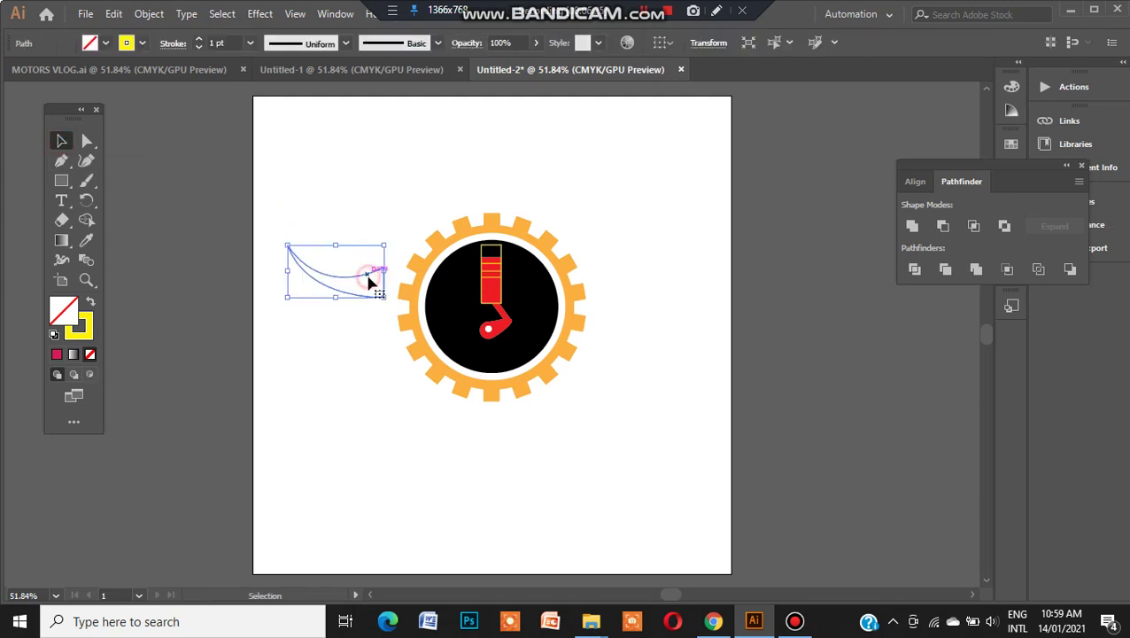
click(643, 12)
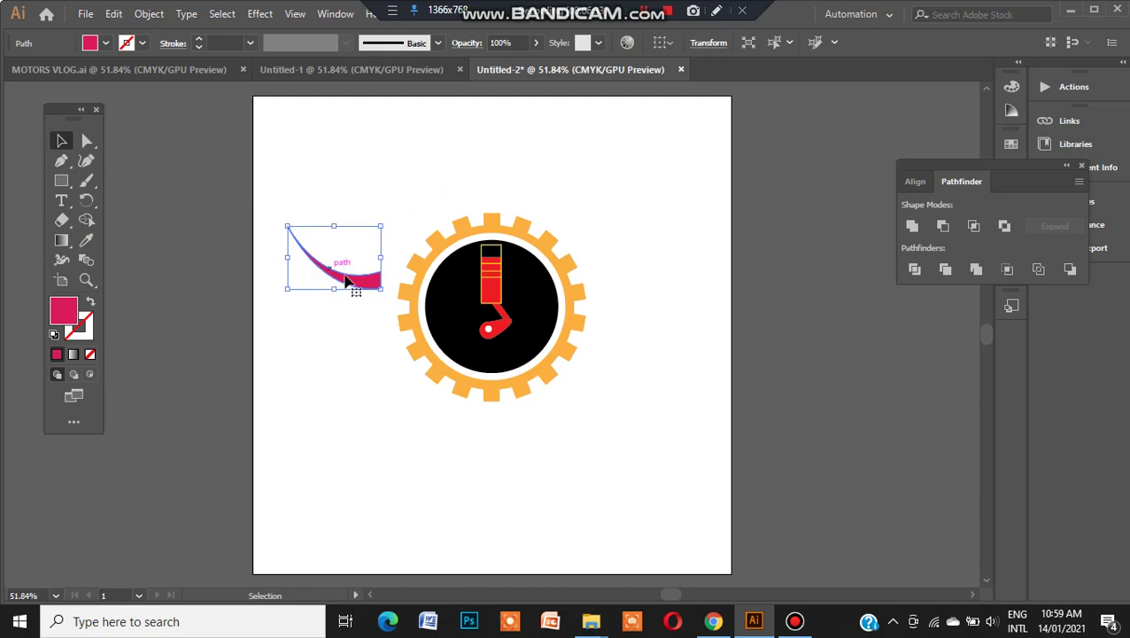
drag(366, 282, 353, 282)
click(359, 367)
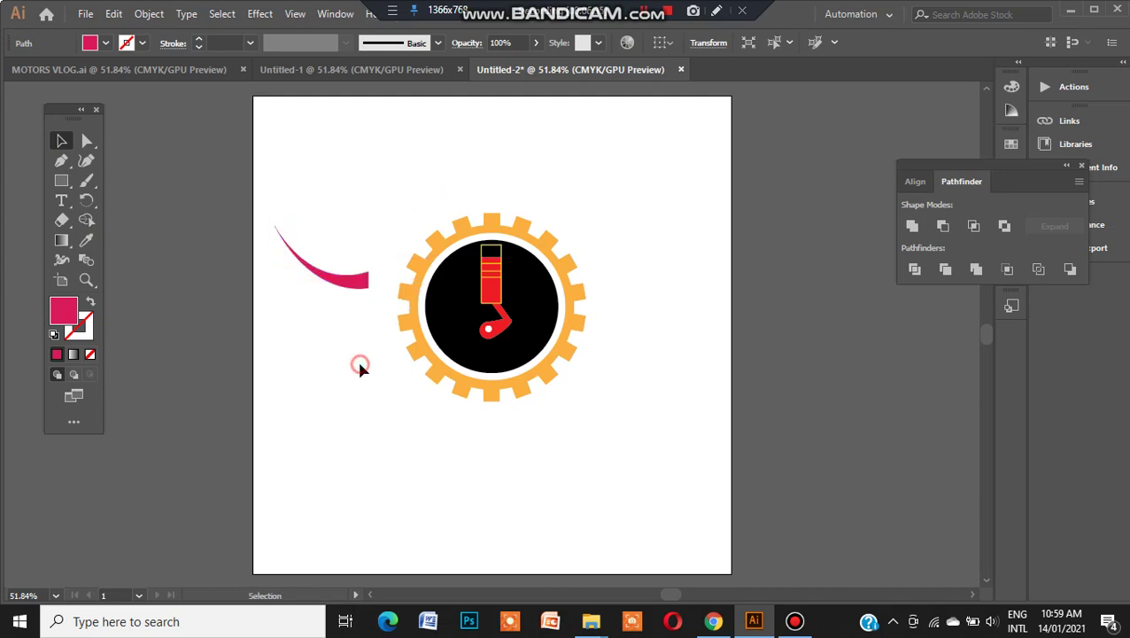
Step: Draw a large circle centred on the gear, reaching the curved shape's blunt end, and set it to no fill
click(61, 181)
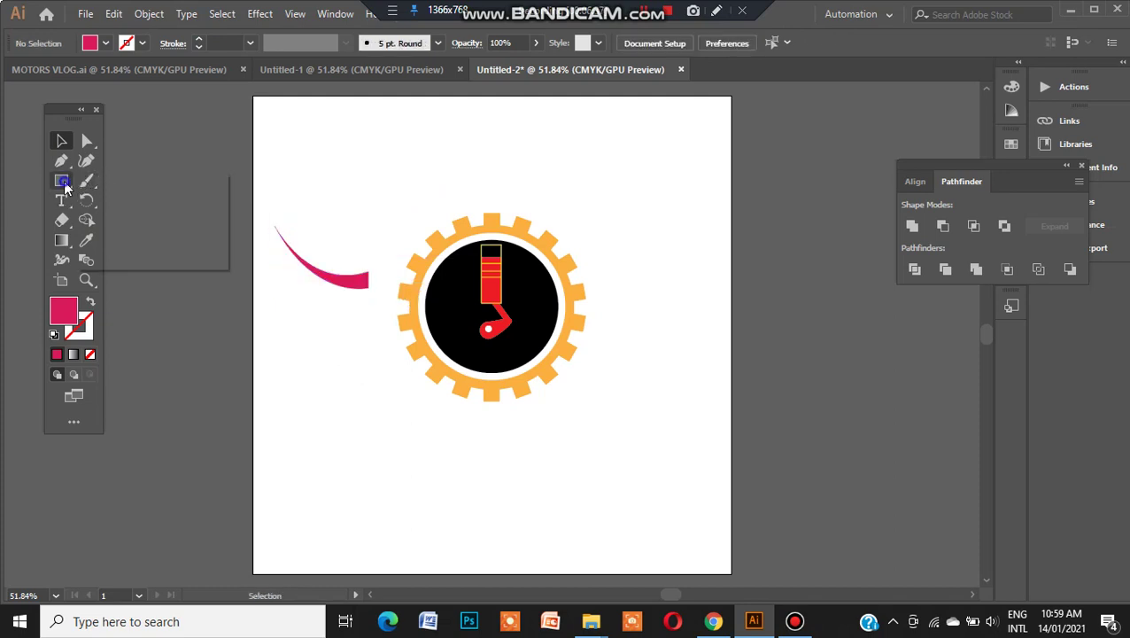
click(124, 202)
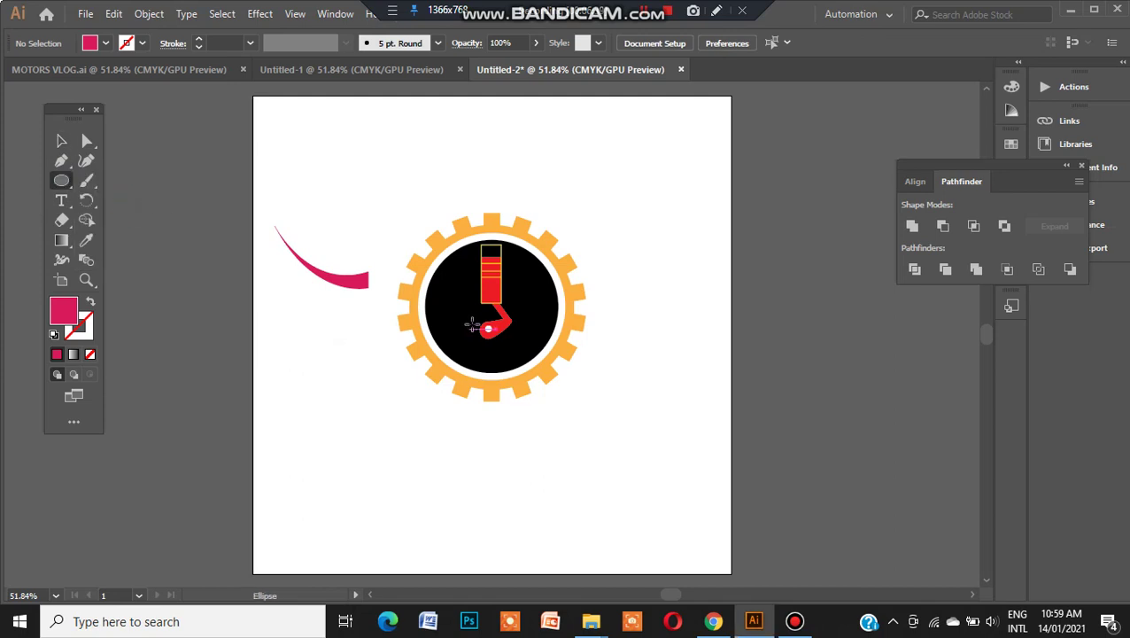
drag(493, 306, 618, 275)
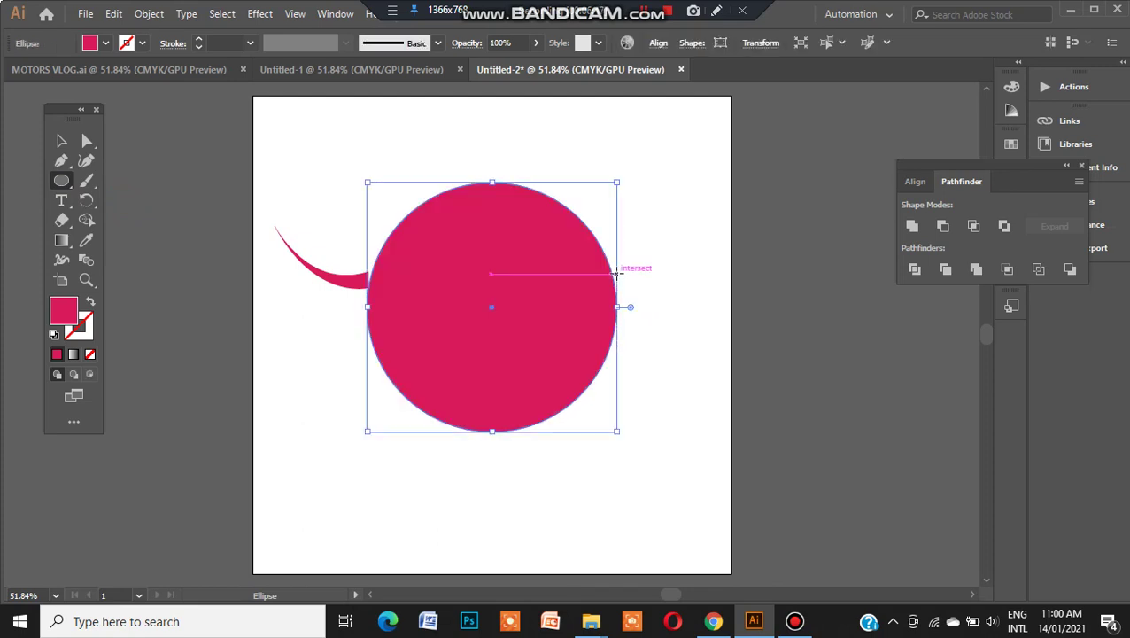
click(107, 43)
click(12, 73)
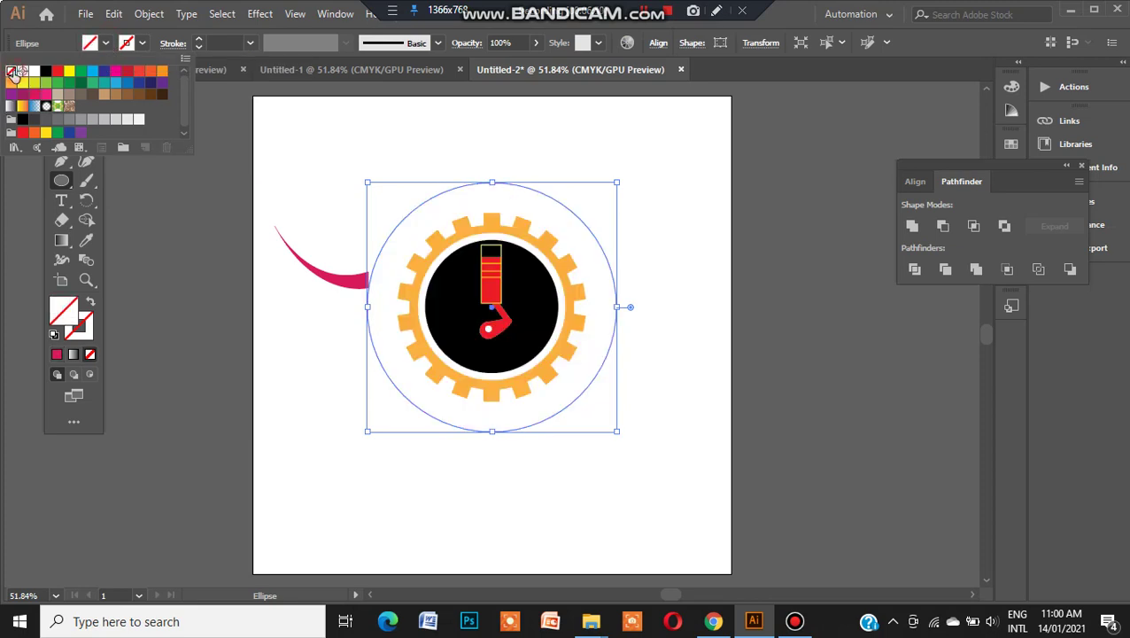
Step: Give the large unfilled circle around the gear a black stroke
click(143, 44)
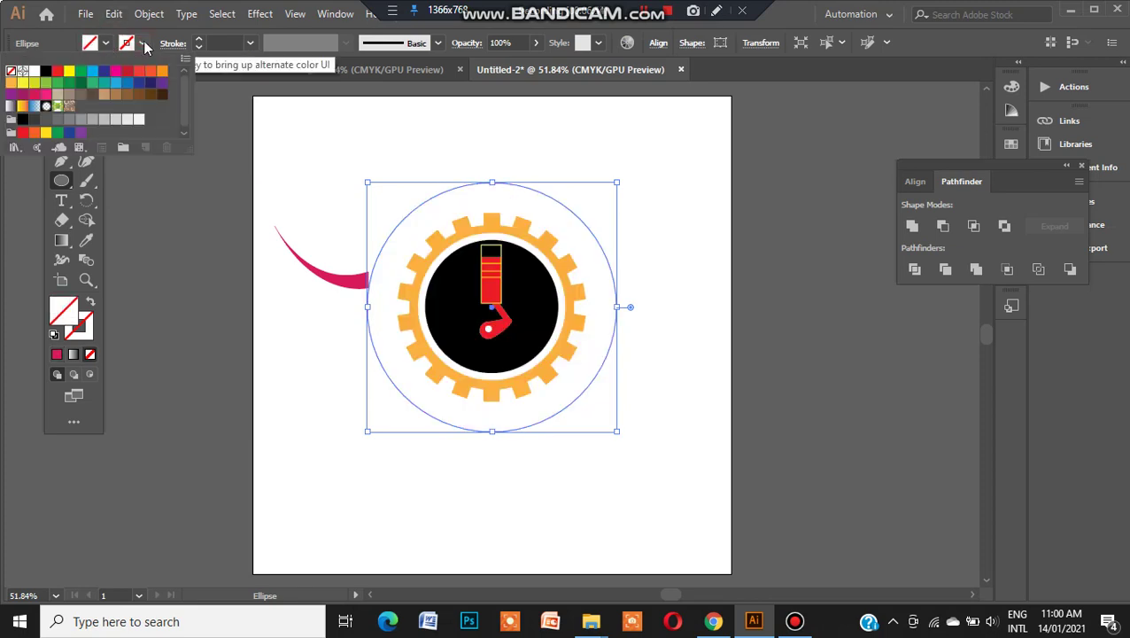
click(45, 71)
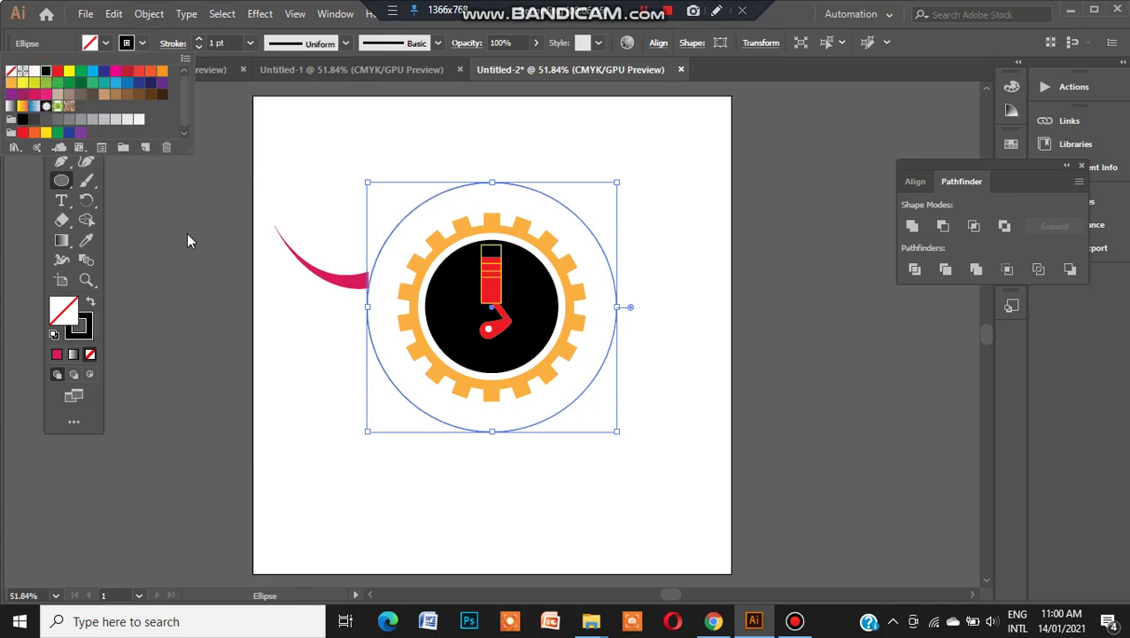
click(189, 239)
Step: Cut the large circle at its left and right anchor points with the Scissors tool and delete the upper half
right_click(61, 219)
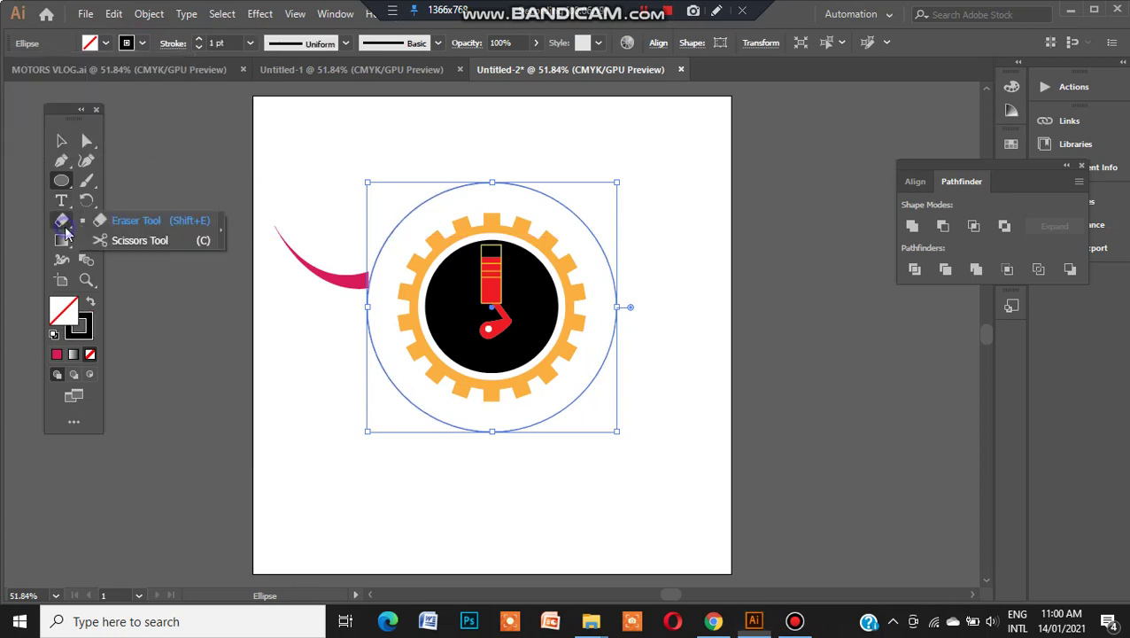
click(104, 241)
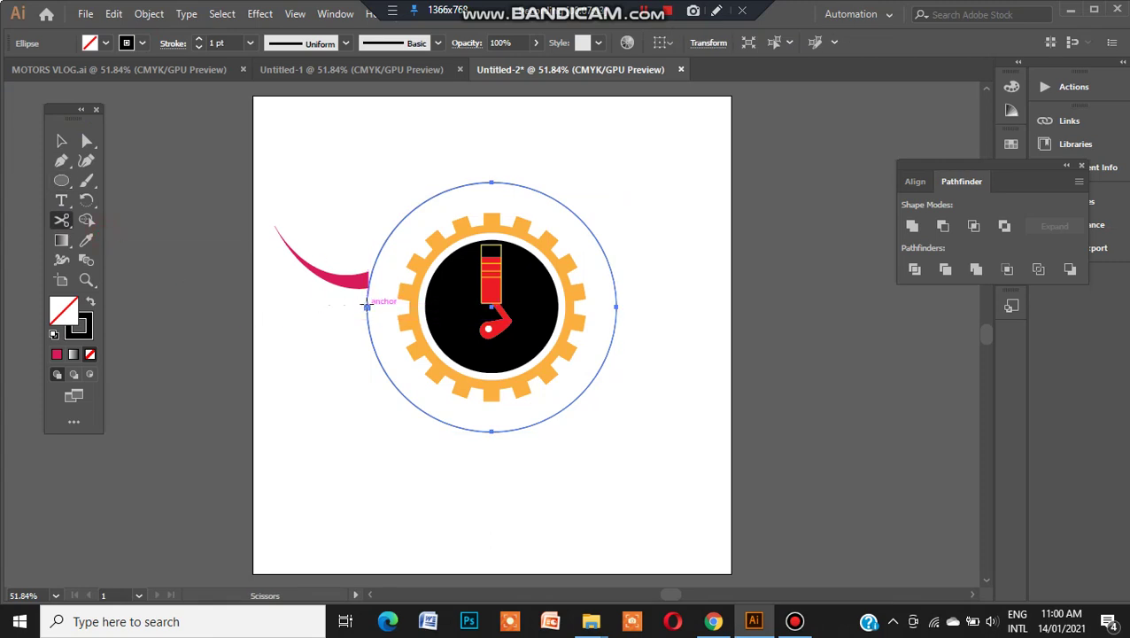
click(367, 304)
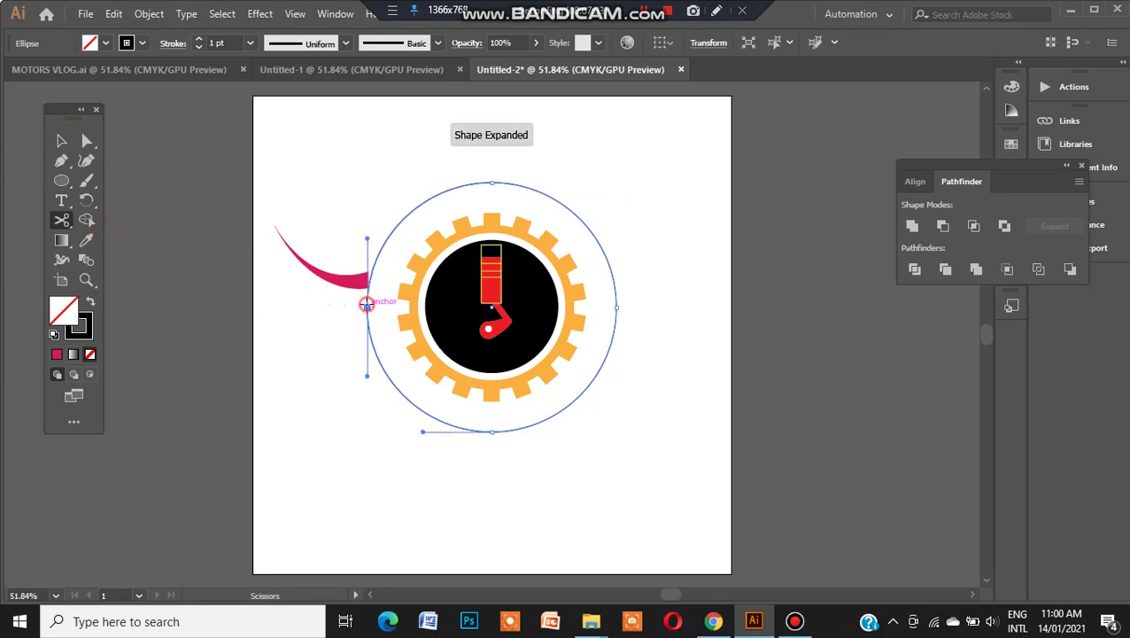
click(617, 306)
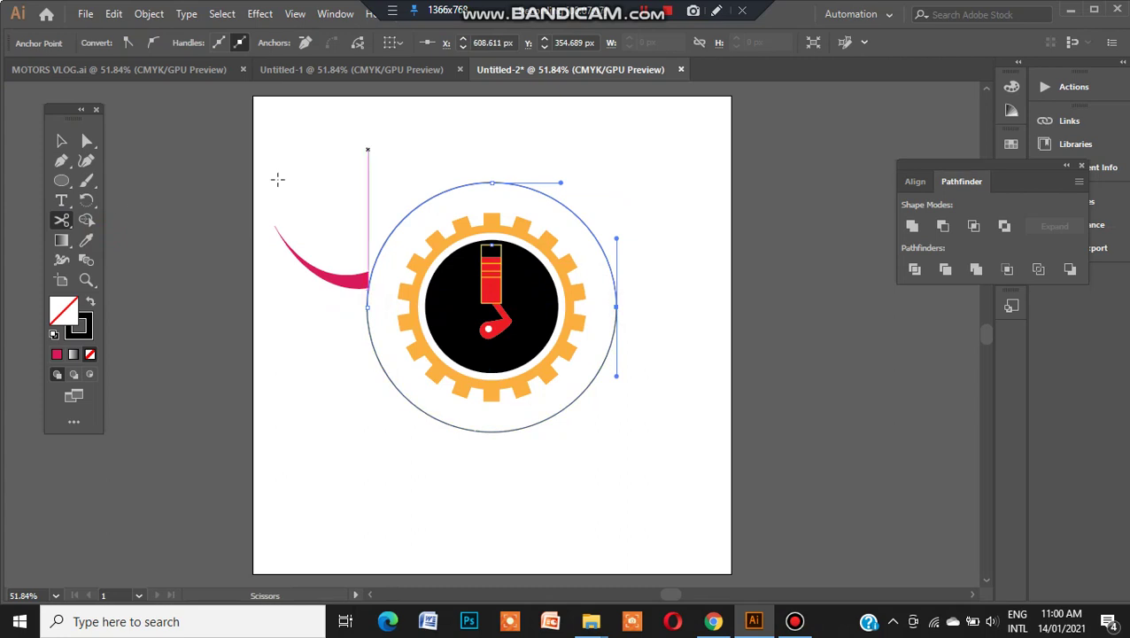
key(Delete)
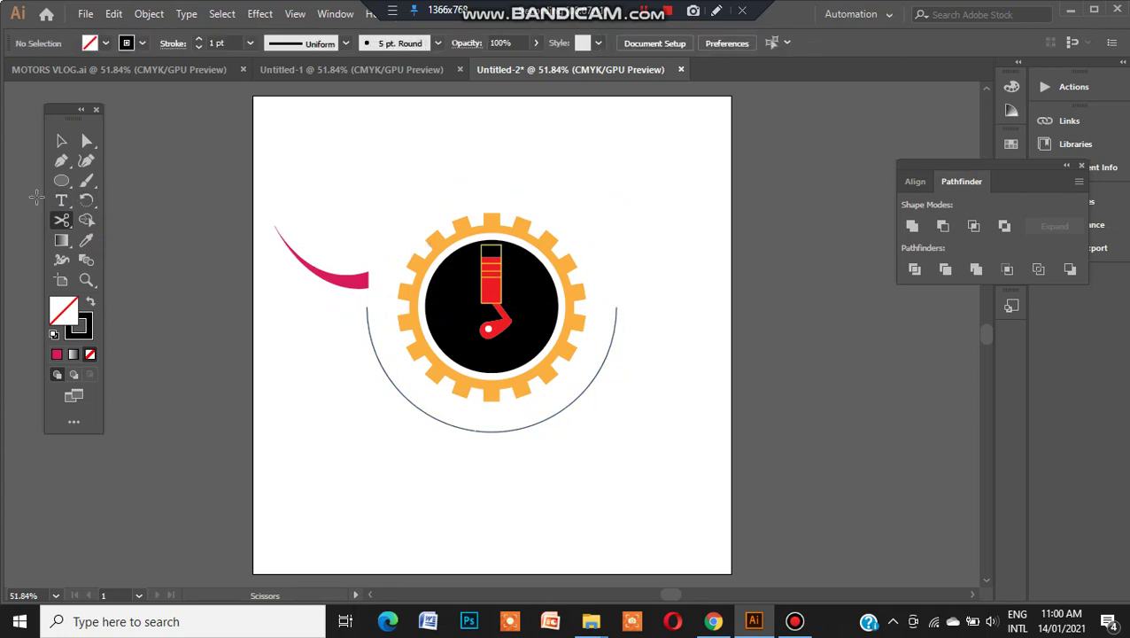
Step: Place type along the remaining lower arc with the Type on a Path tool, replacing the placeholder with "B.K JAMALI MOTORS"
drag(61, 200, 95, 232)
click(96, 232)
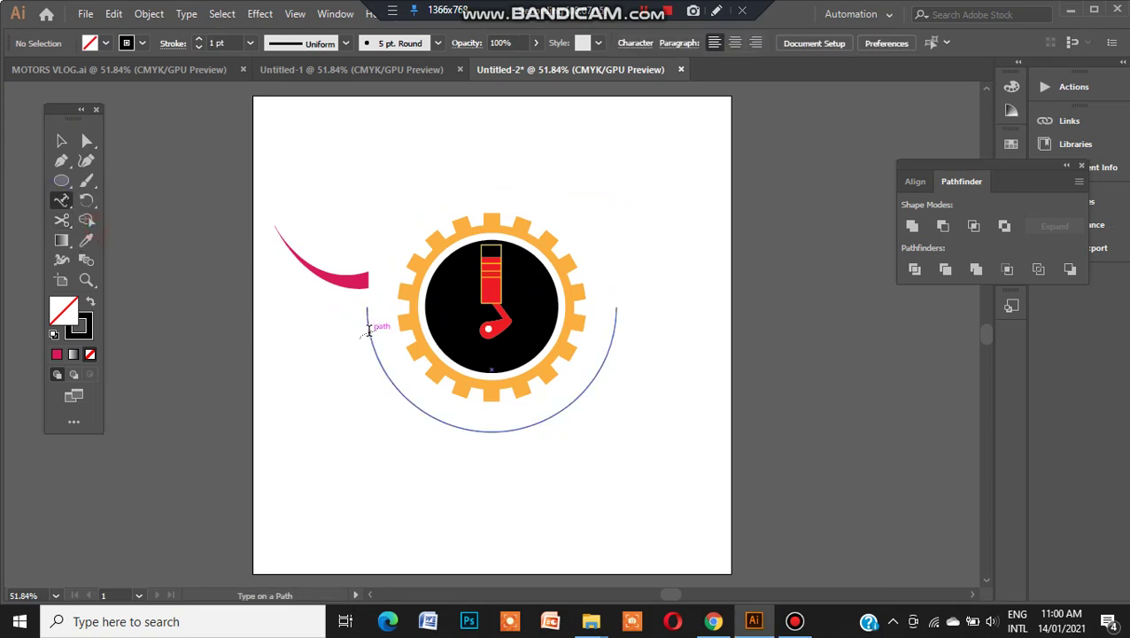
click(370, 331)
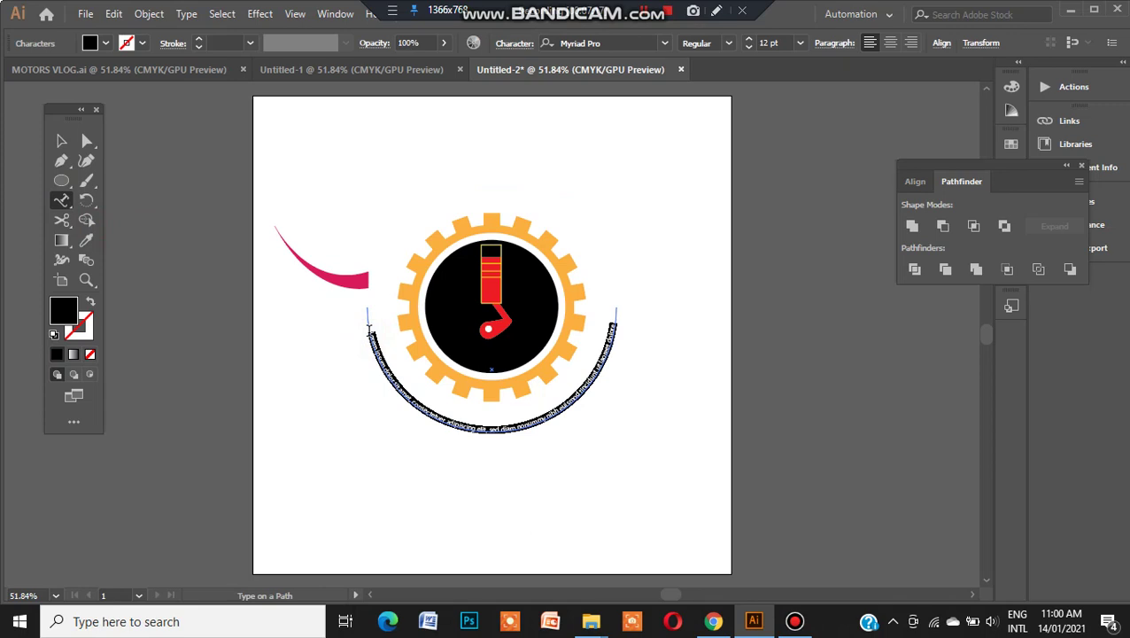
key(BackSpace)
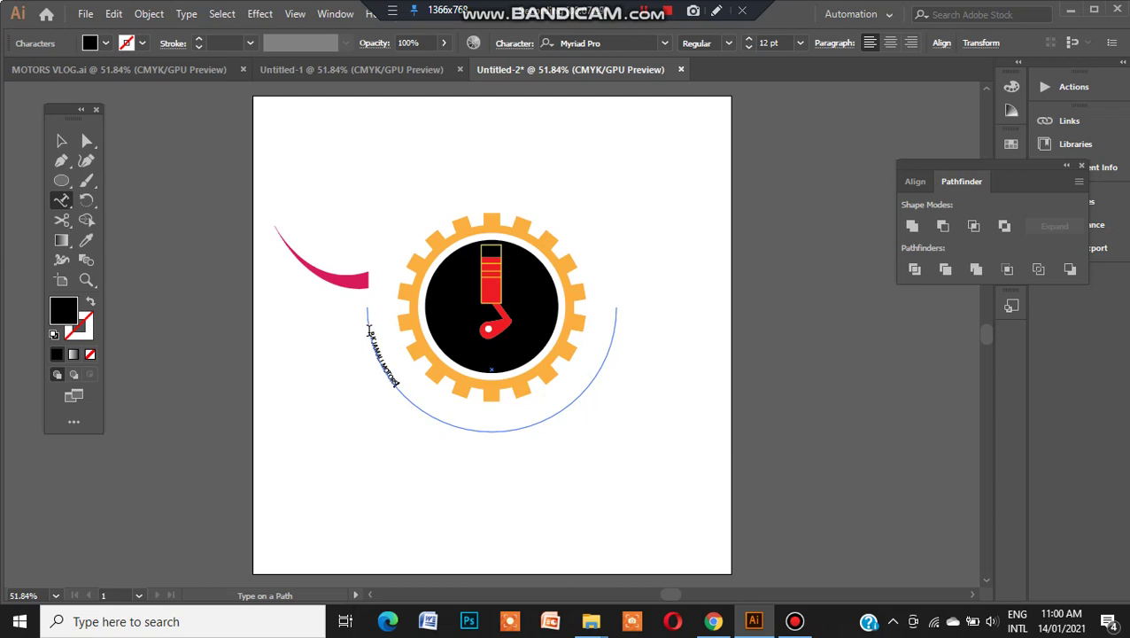
Step: Enlarge all of the arc text to 36 pt, adding a little space in front of it
key(ctrl+a)
key(ctrl+shift+period)
key(ctrl+shift+period)
key(ctrl+shift+period)
key(ctrl+shift+period)
key(ctrl+shift+period)
key(ctrl+shift+period)
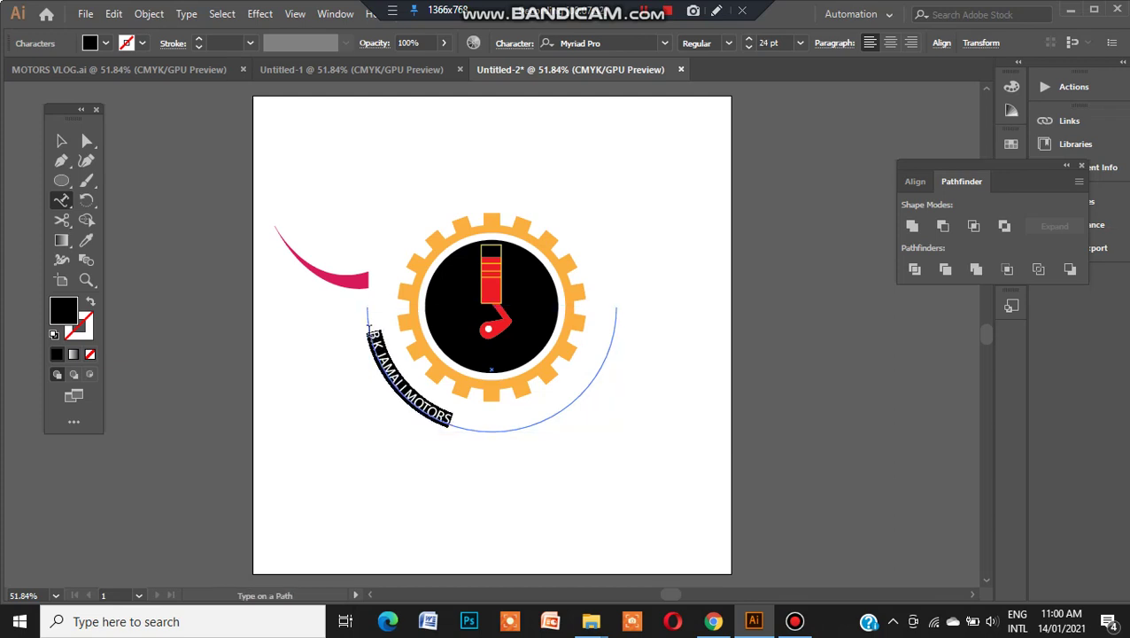
click(371, 332)
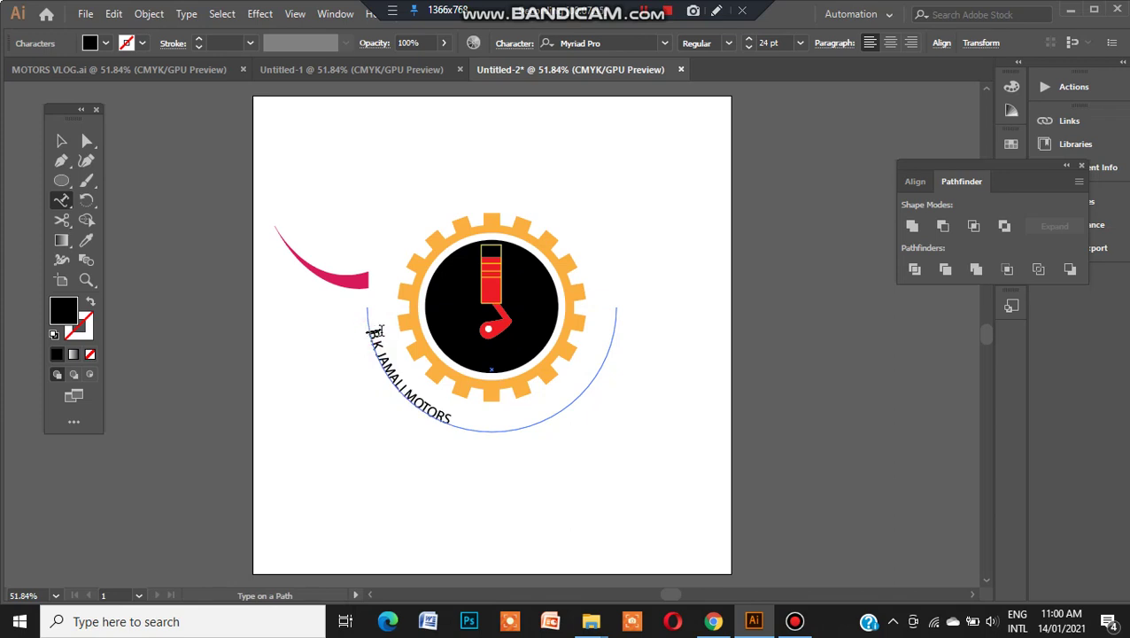
key(ctrl+a)
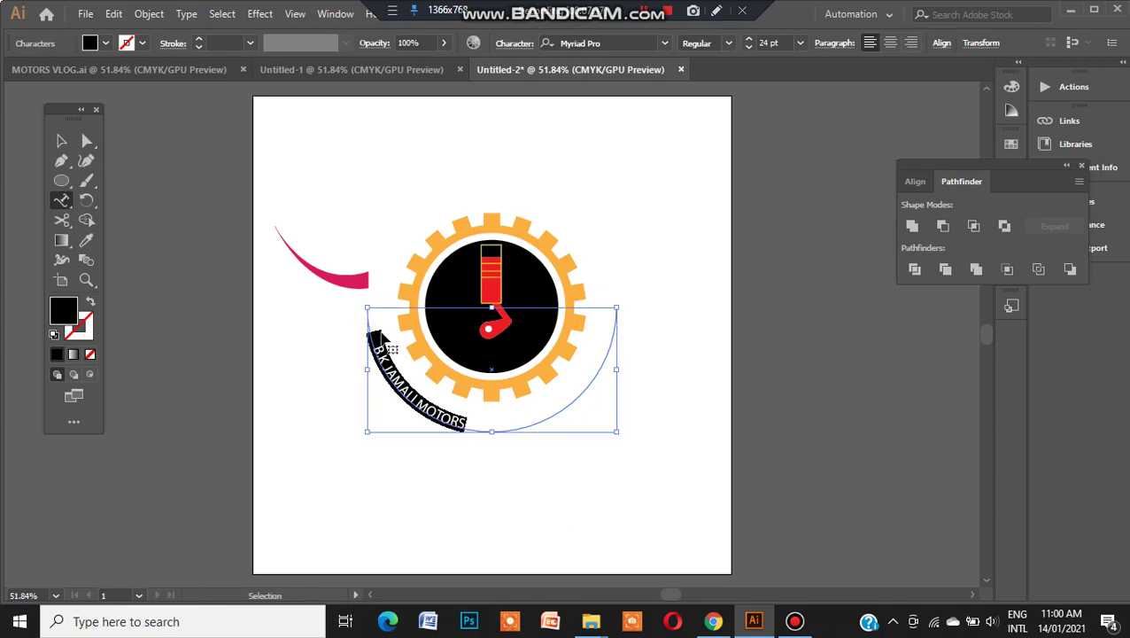
key(ctrl+shift+period)
key(ctrl+shift+period)
key(ctrl+shift+period)
key(ctrl+shift+period)
key(ctrl+shift+period)
key(ctrl+shift+period)
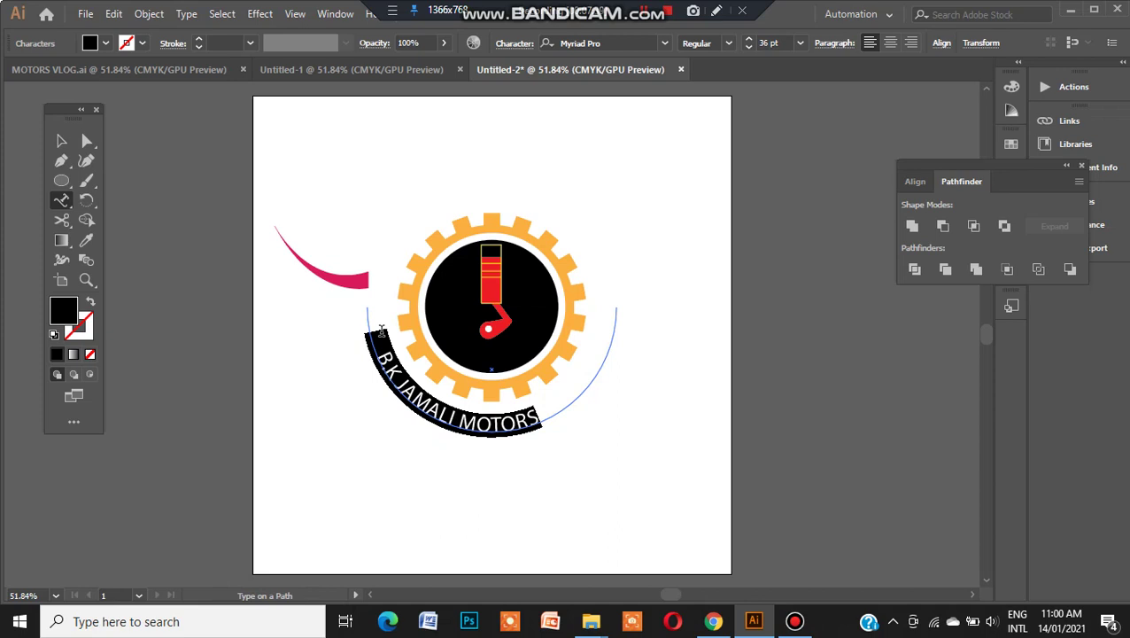
Step: Pad the start of the arc text with spaces to shift it along the curve, and set its font to Eras Bold ITC
click(381, 341)
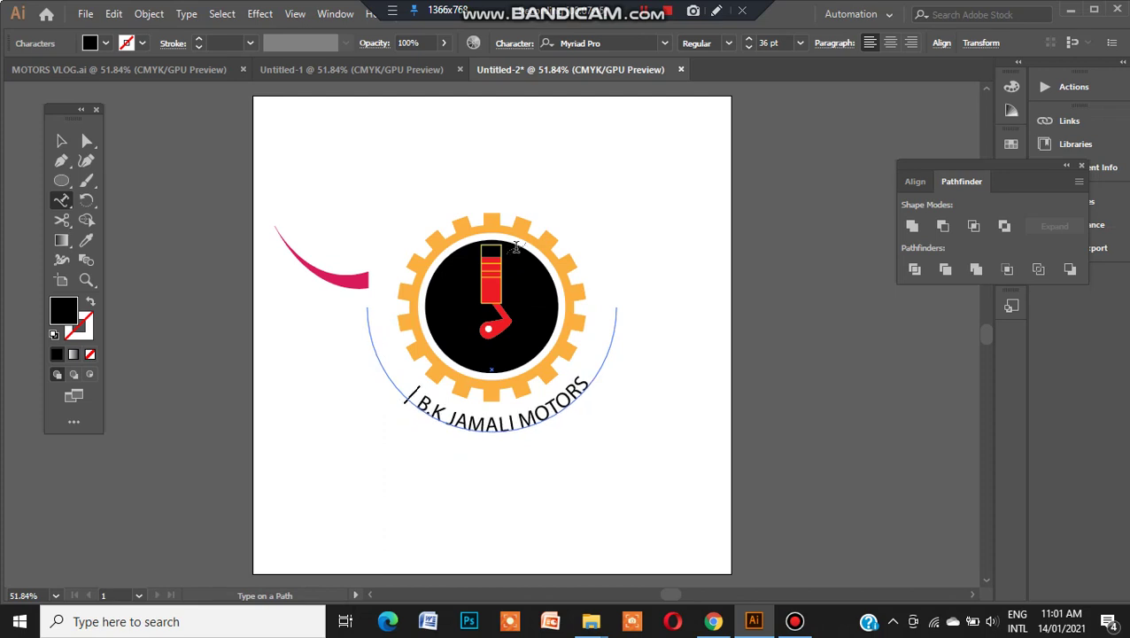
key(Escape)
key(ctrl+a)
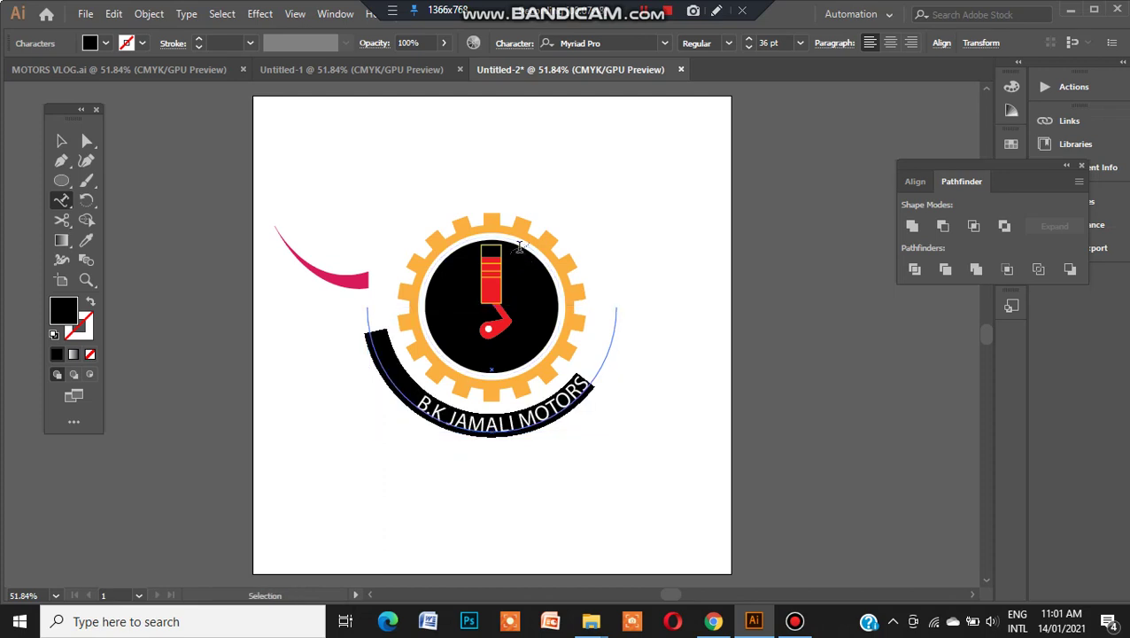
click(728, 45)
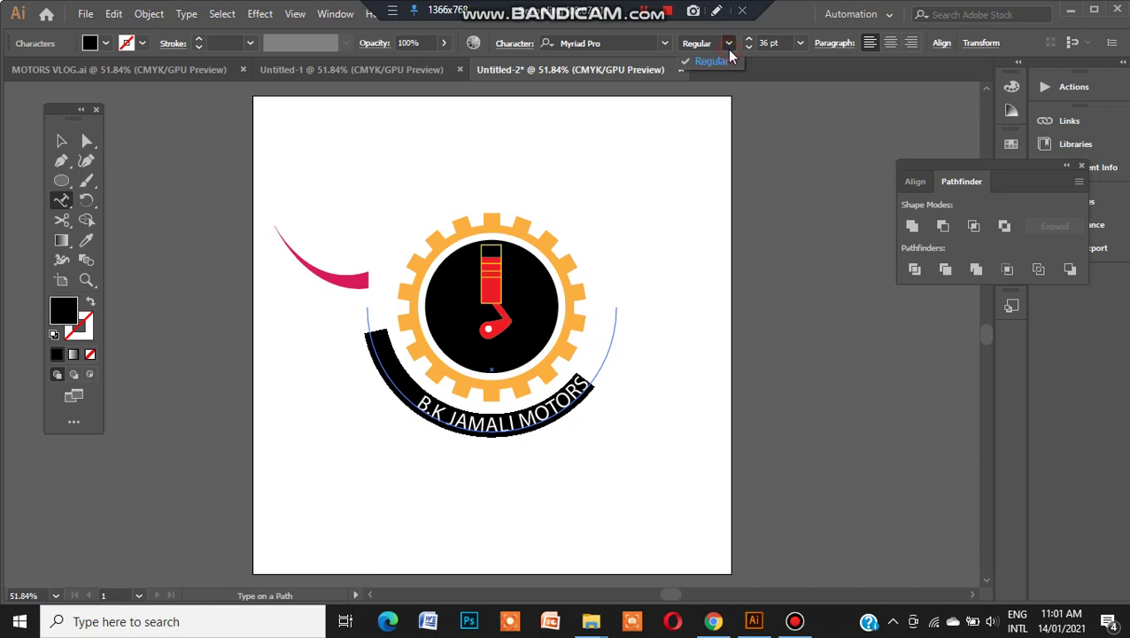
click(669, 42)
click(669, 43)
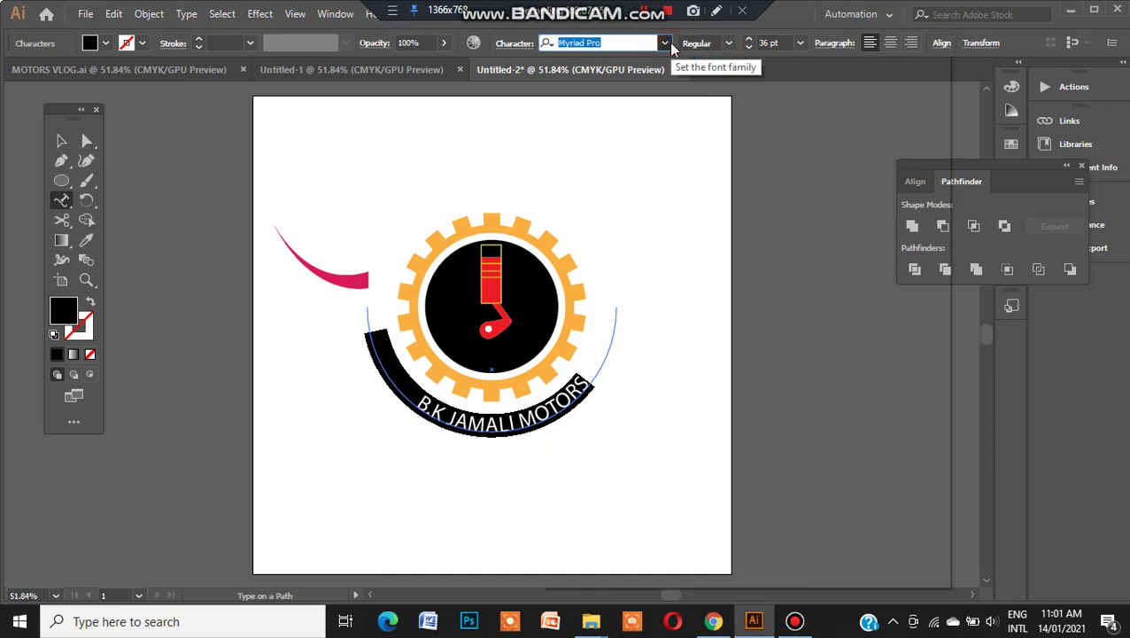
click(670, 44)
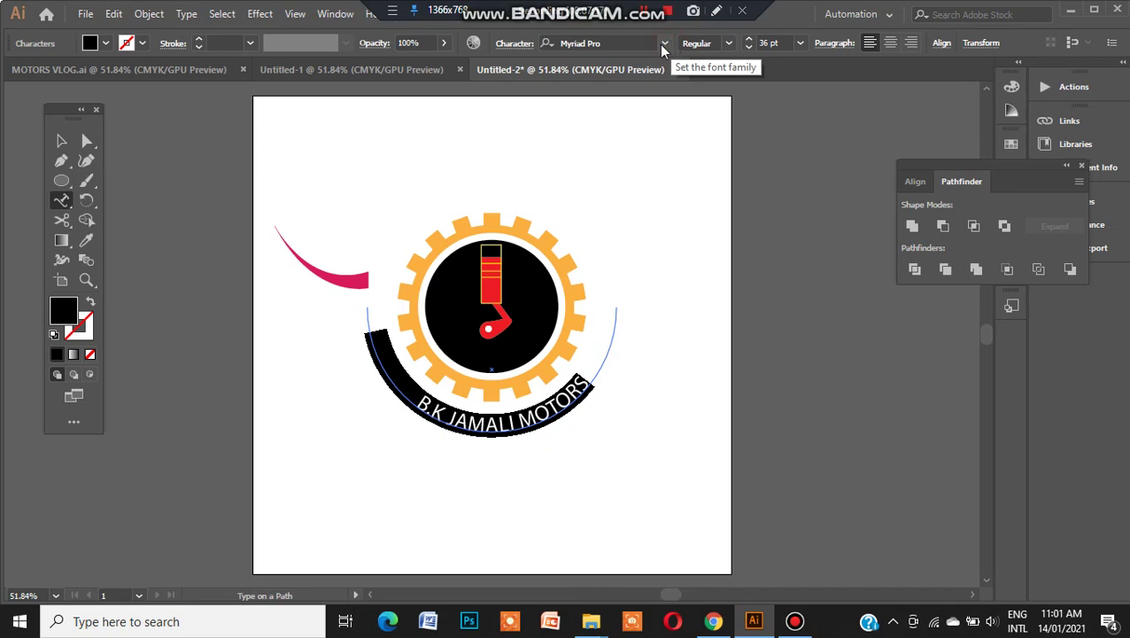
click(664, 43)
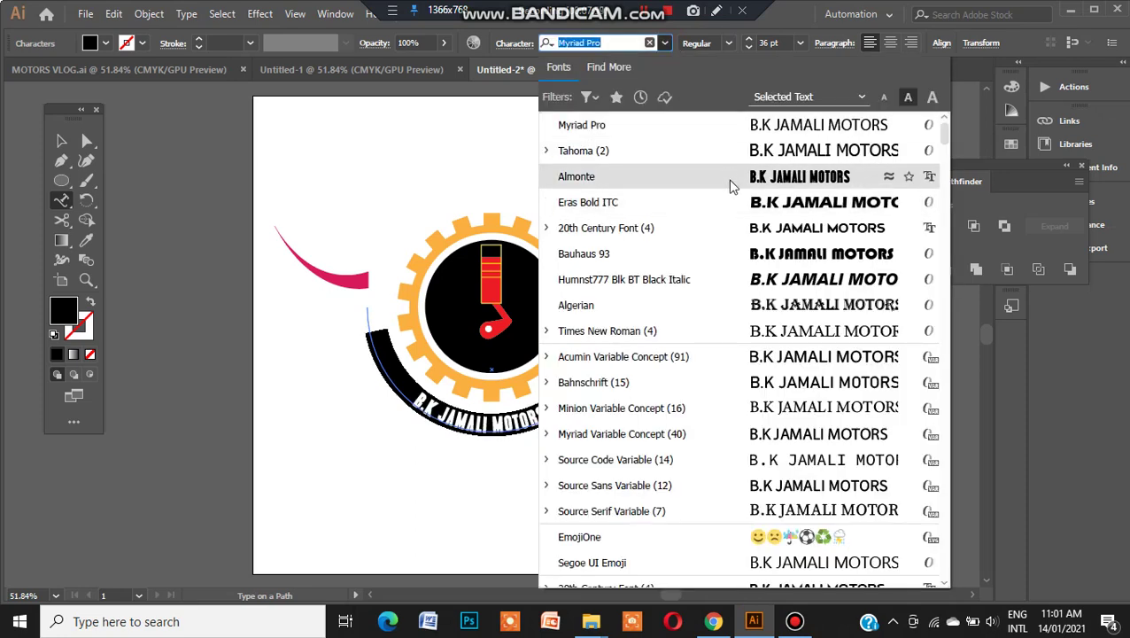
click(732, 207)
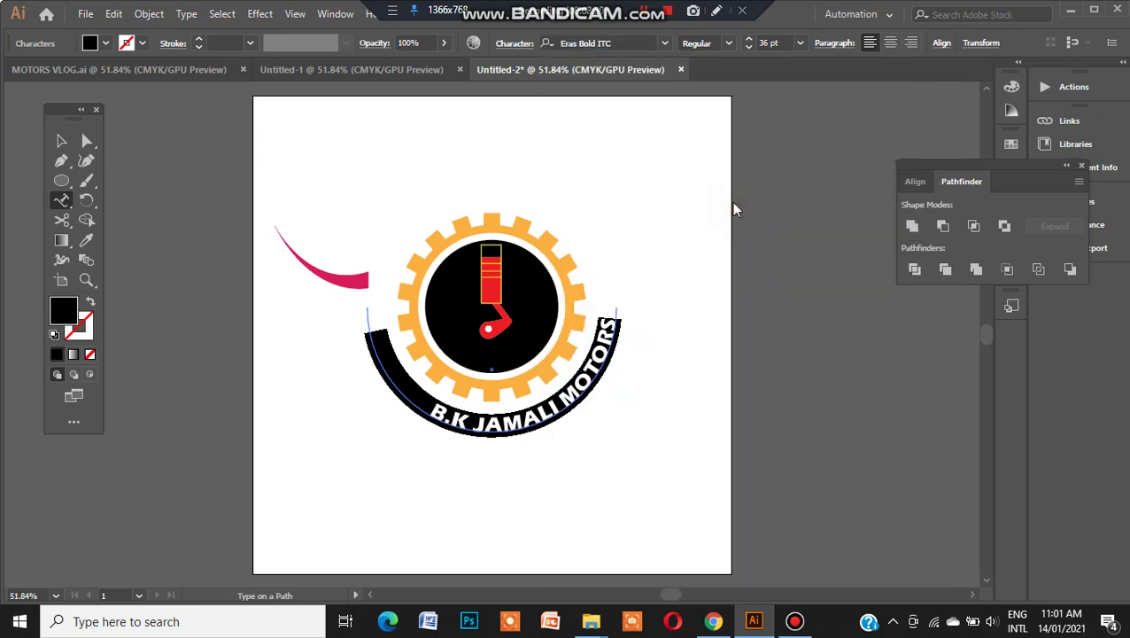
Step: Remove several spaces before "B.K" so the text sits more evenly around the bottom of the arc
click(429, 410)
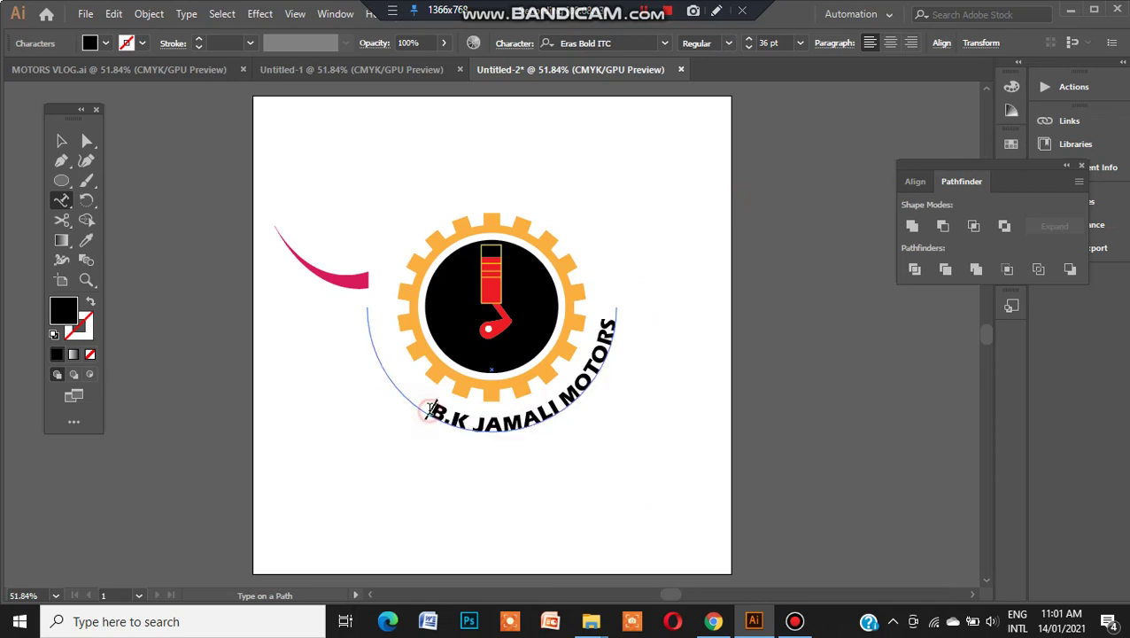
key(BackSpace)
key(BackSpace)
key(BackSpace)
key(BackSpace)
key(BackSpace)
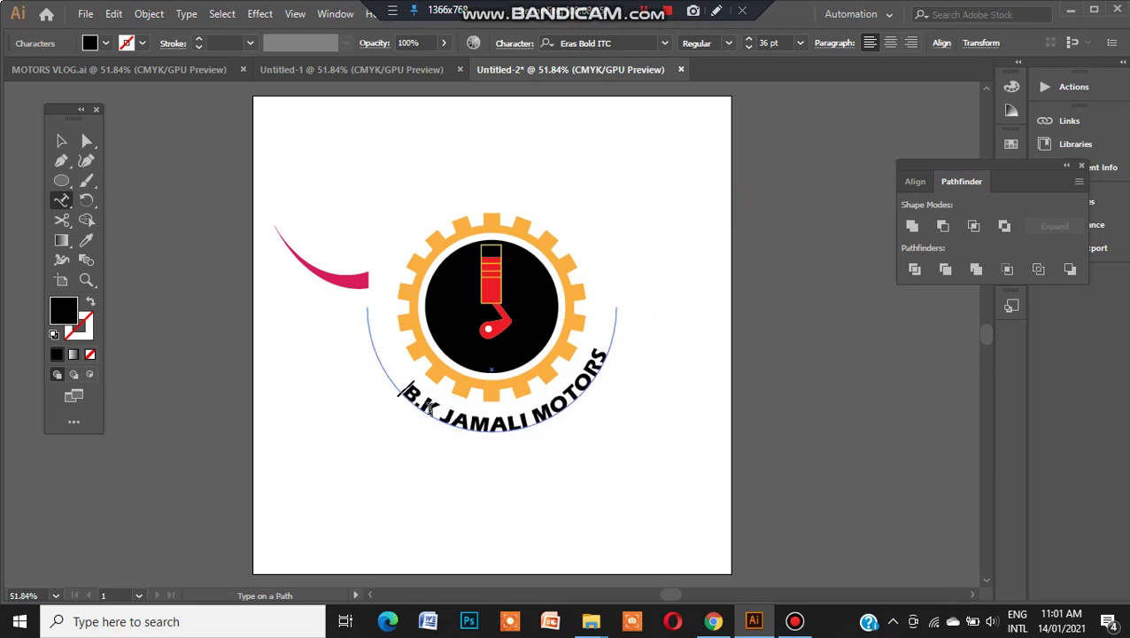
Step: Nudge the arc text upward and slightly left, closer to the underside of the gear
click(60, 145)
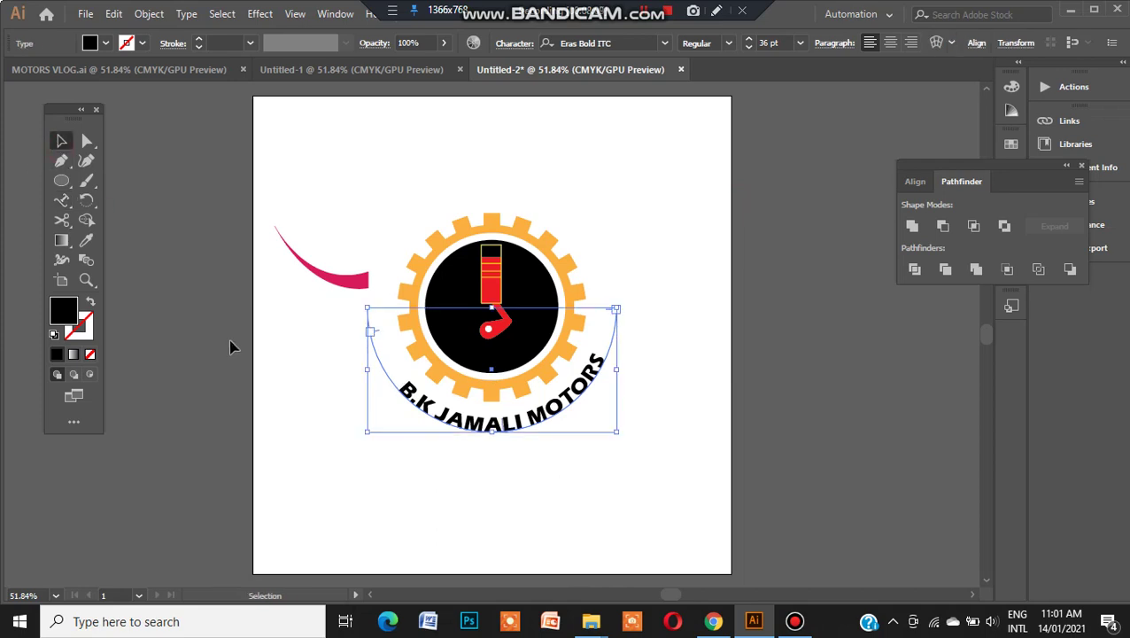
key(Up)
key(Up)
key(Up)
key(Up)
key(Up)
key(Up)
key(Up)
key(Up)
key(Up)
key(Up)
key(Up)
key(Up)
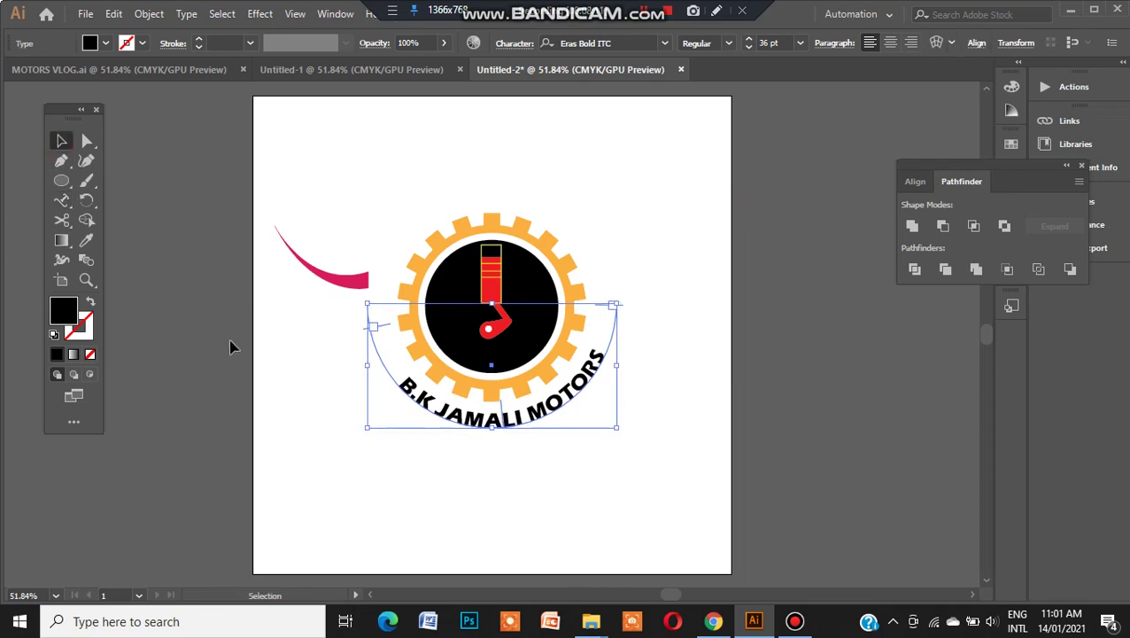
key(Up)
key(Up)
key(Up)
key(Up)
key(Up)
key(Up)
key(Up)
key(Up)
key(Left)
key(Left)
key(Left)
key(Left)
key(Left)
key(Left)
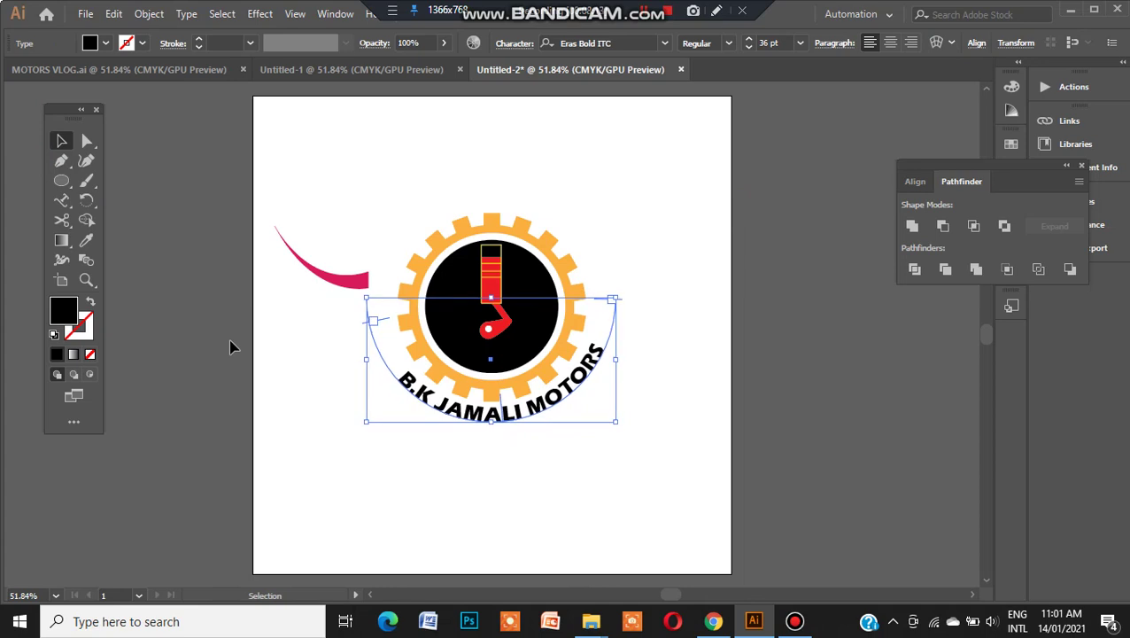
key(Left)
key(Left)
key(Left)
key(Left)
key(Left)
key(Left)
key(Up)
key(Up)
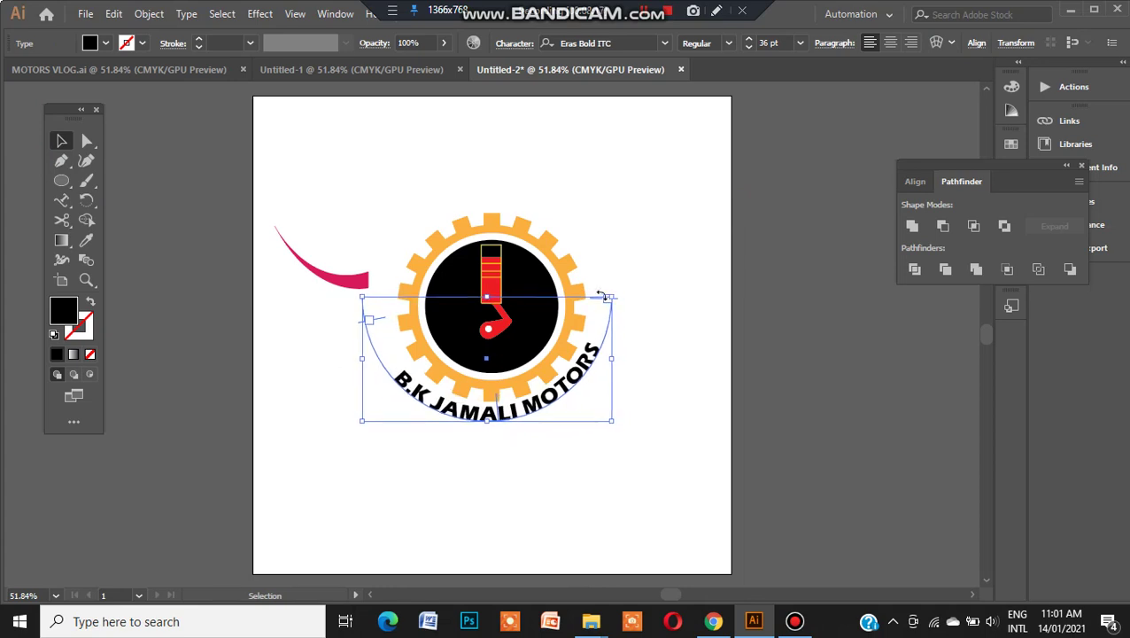
Step: Narrow the arc text slightly, stretch it taller to about 43.59 pt, and shift it slightly down and right under the gear
drag(600, 295, 607, 299)
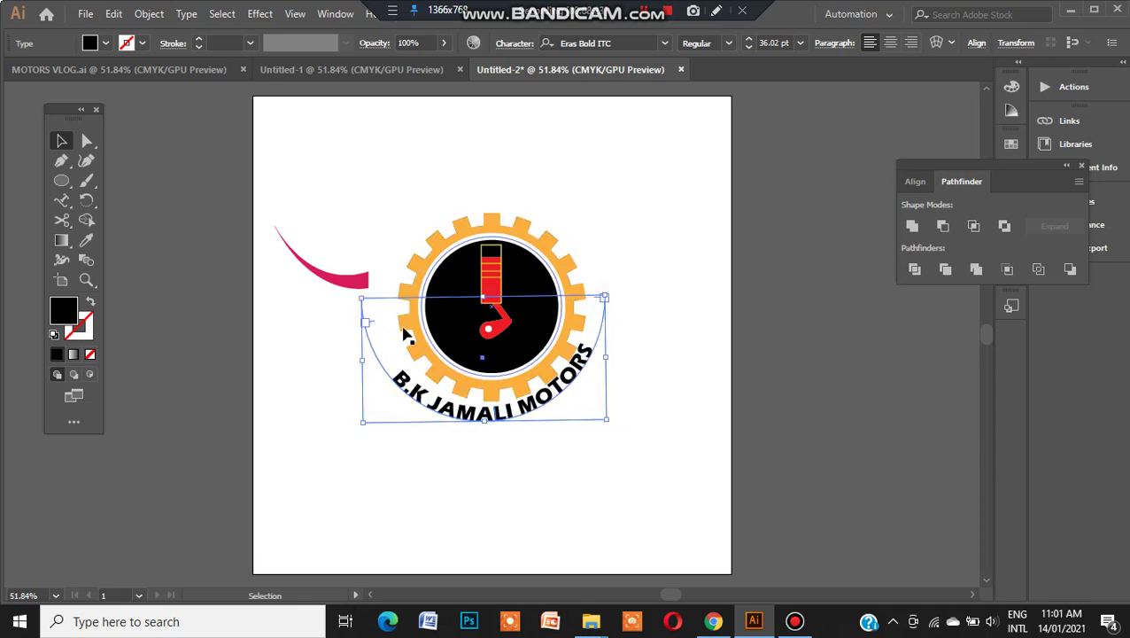
drag(361, 300, 370, 271)
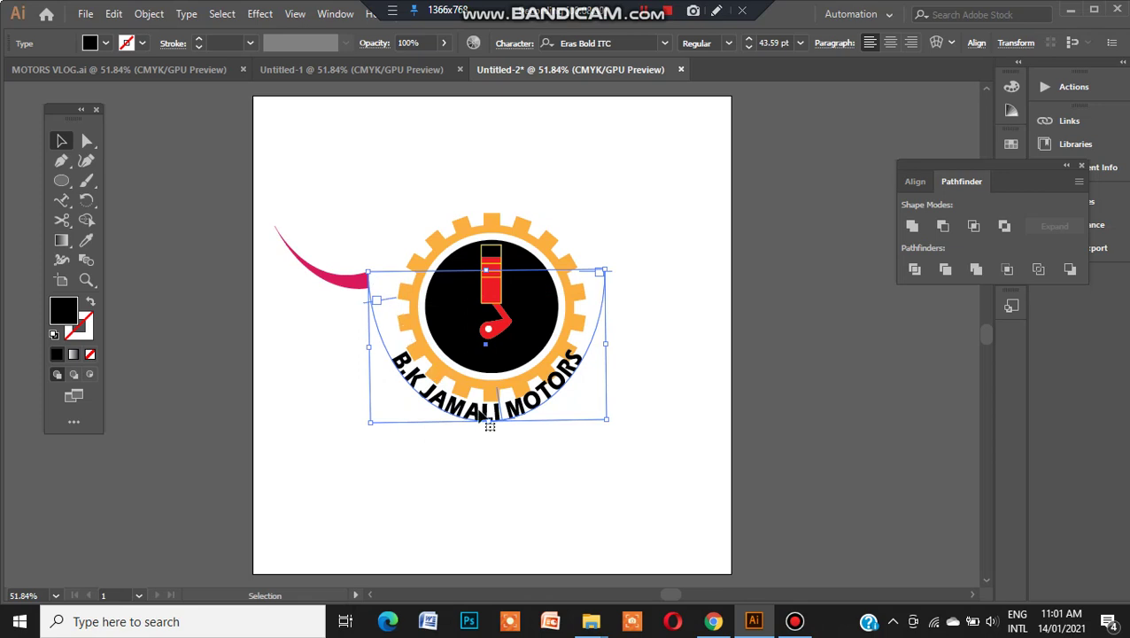
drag(479, 411, 483, 414)
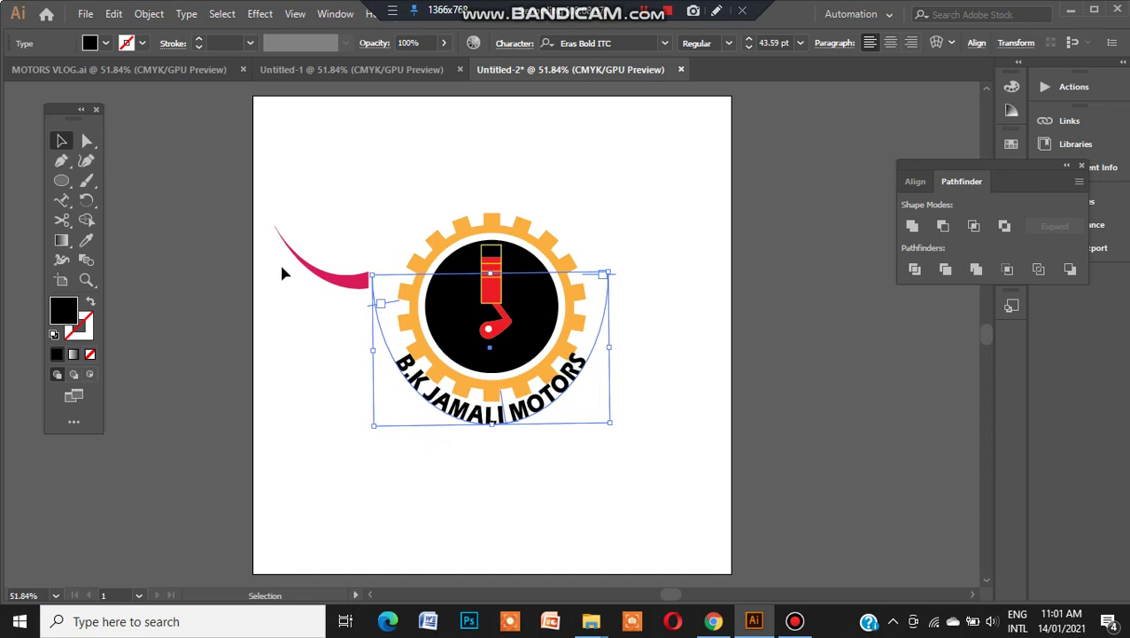
Step: Fill the arc text with red and deselect it
click(106, 44)
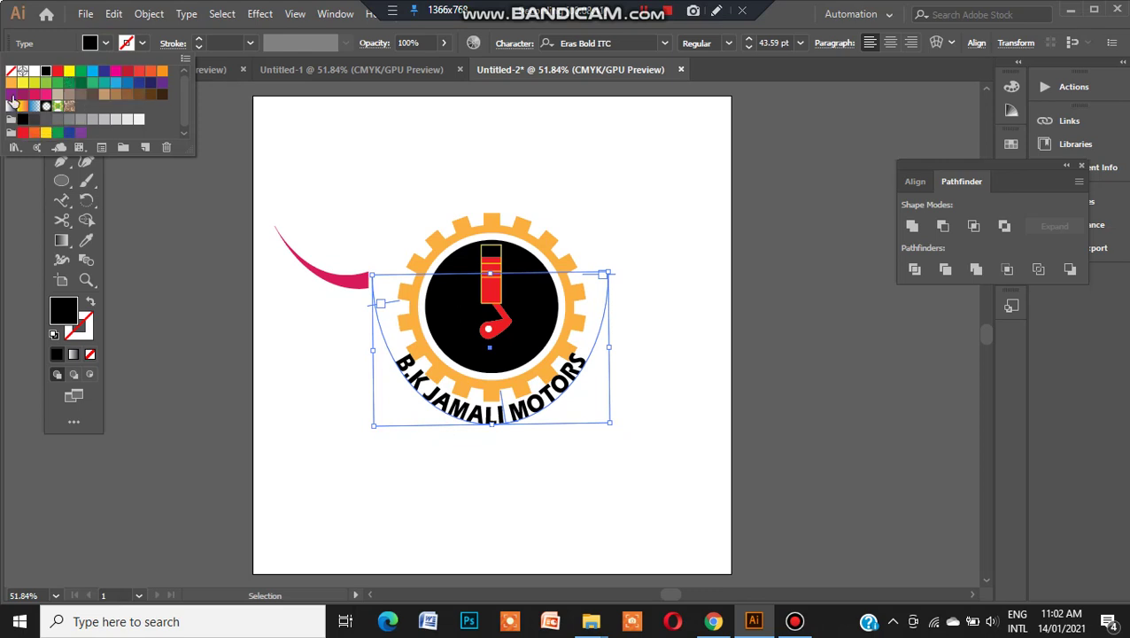
click(9, 85)
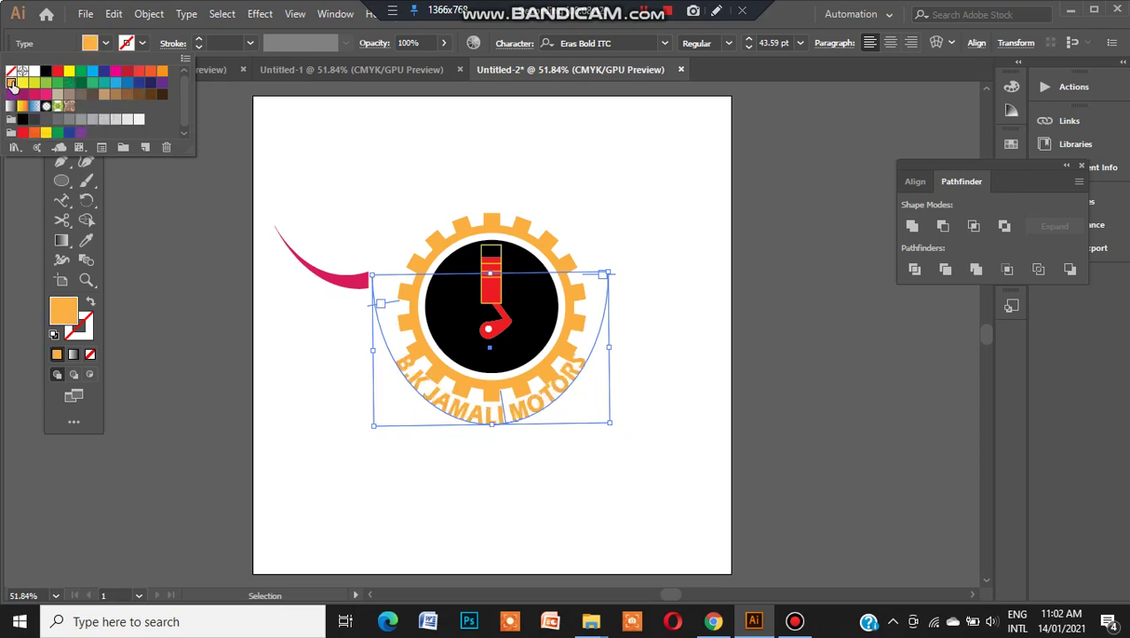
click(58, 71)
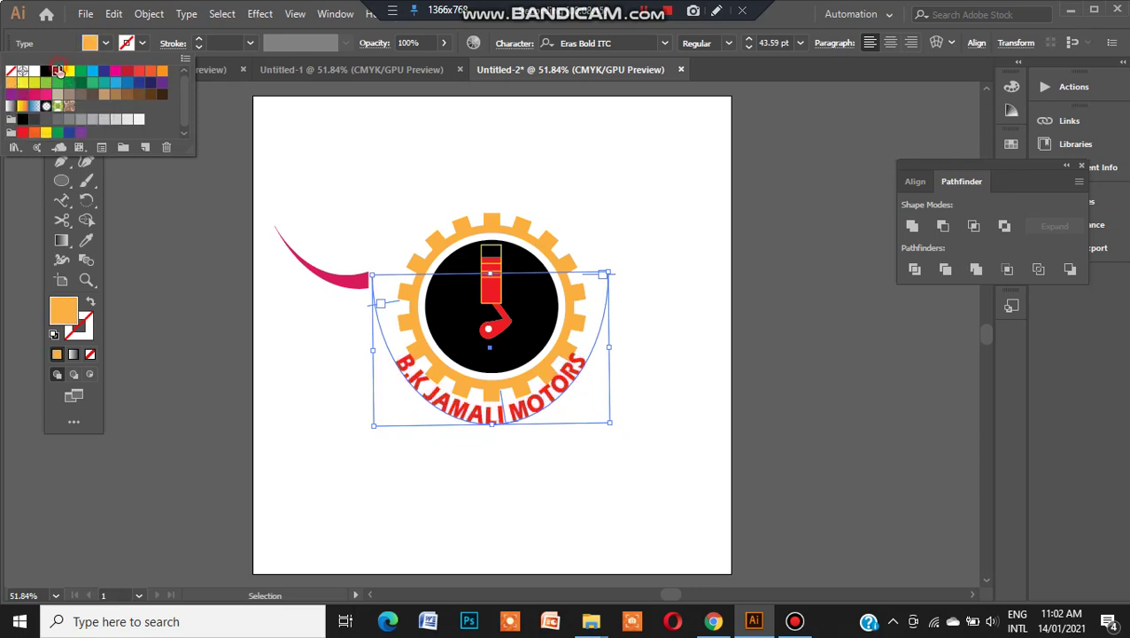
click(309, 121)
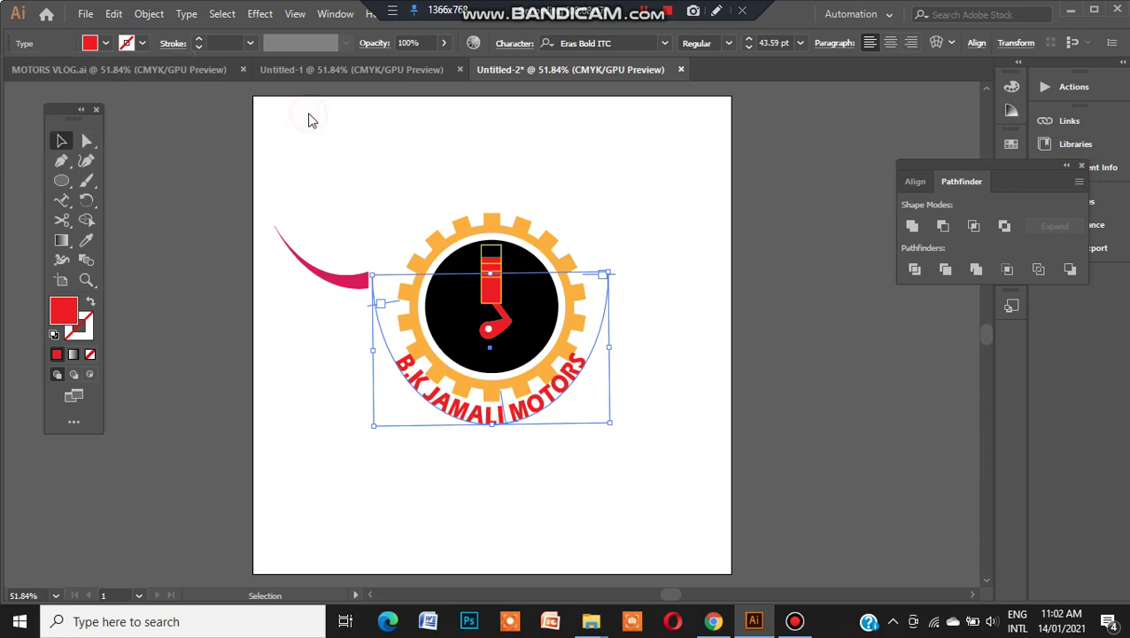
click(342, 157)
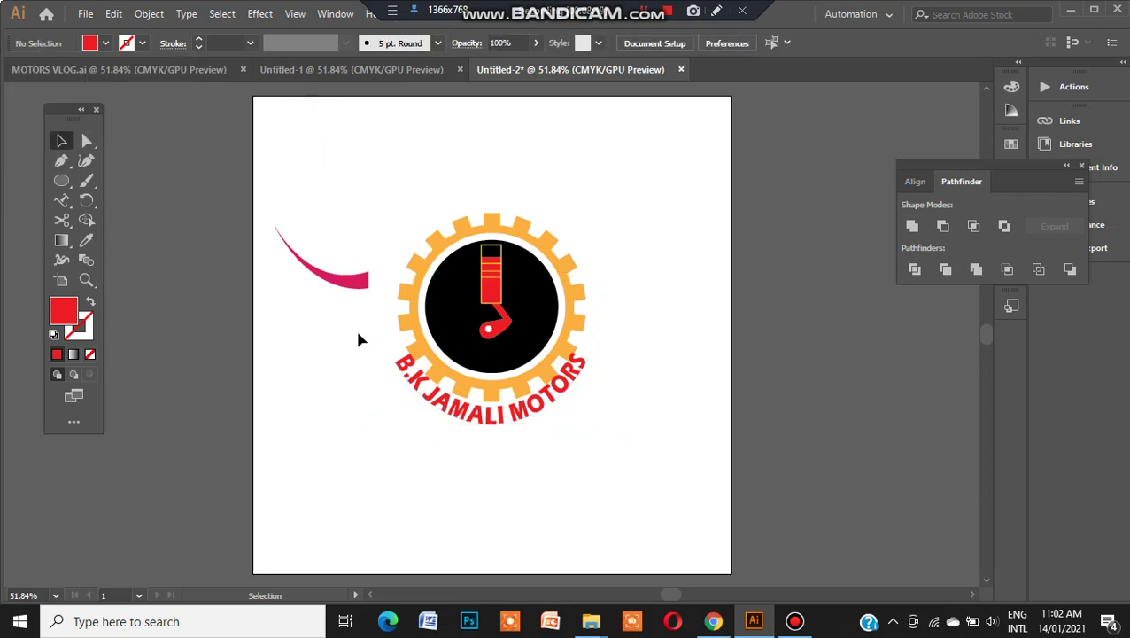
Step: Nudge the arc text down slightly and reduce its height, bringing the font size to 42.34 pt
click(413, 388)
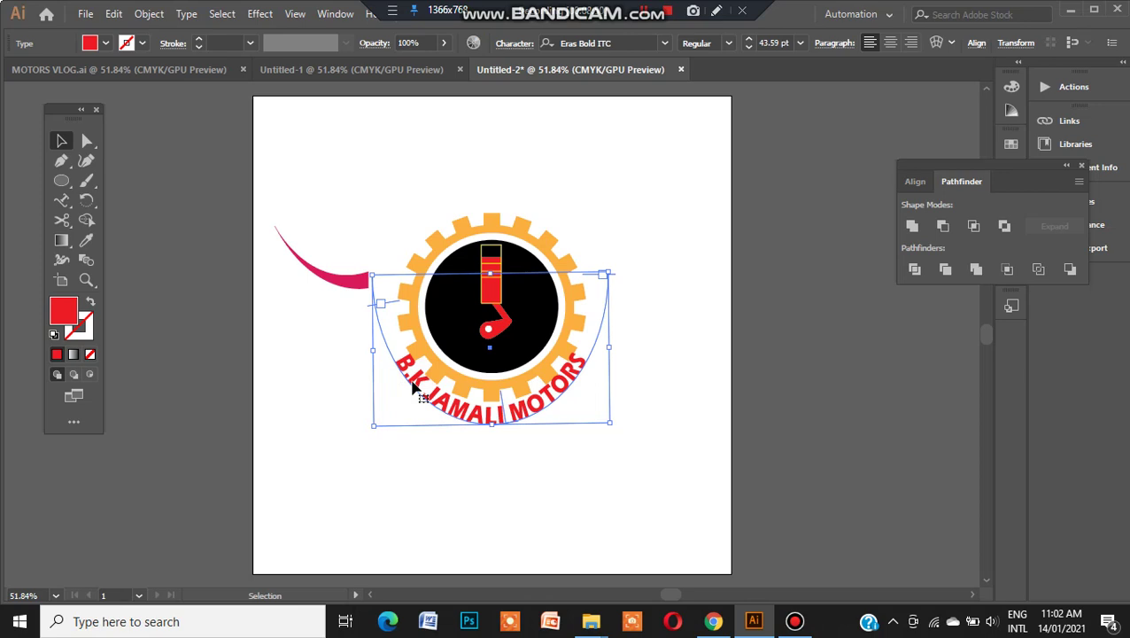
key(Down)
key(Down)
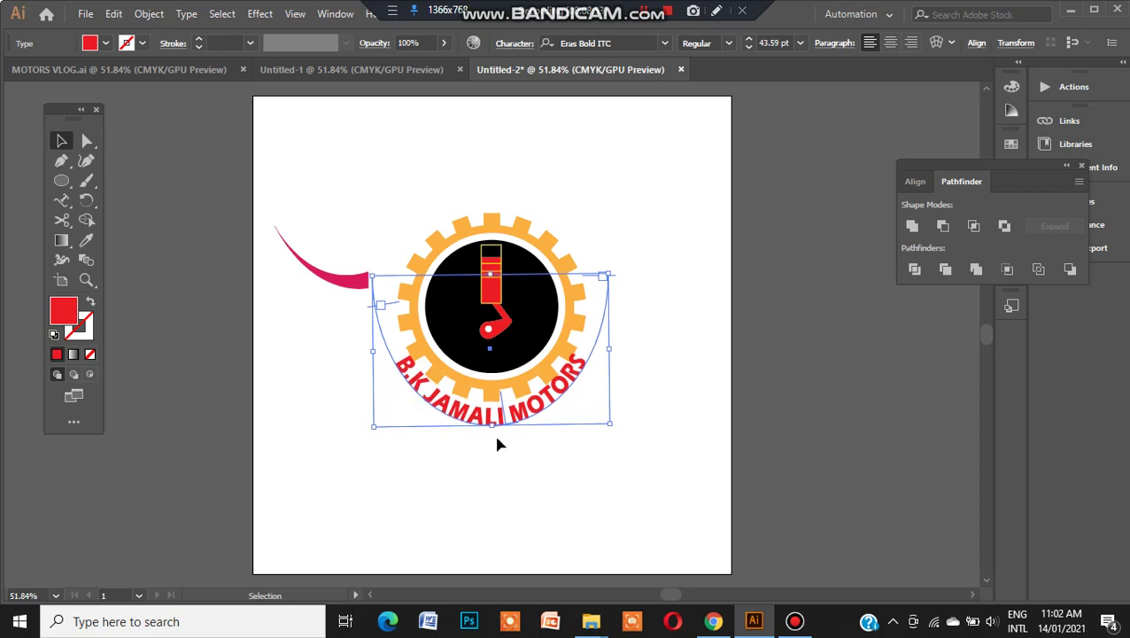
drag(494, 427, 492, 423)
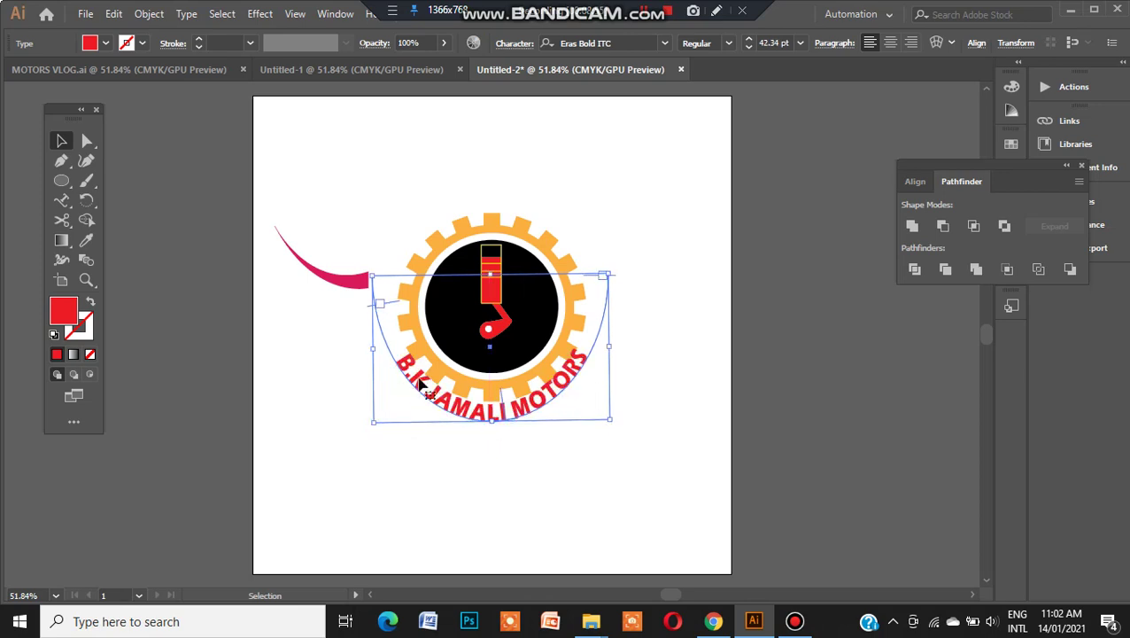
Step: Nudge the arc text further down to leave a little more space beneath the gear
key(Down)
key(Down)
key(Down)
key(Down)
key(Down)
key(Down)
key(Down)
key(Down)
key(Down)
key(Down)
key(Down)
key(Down)
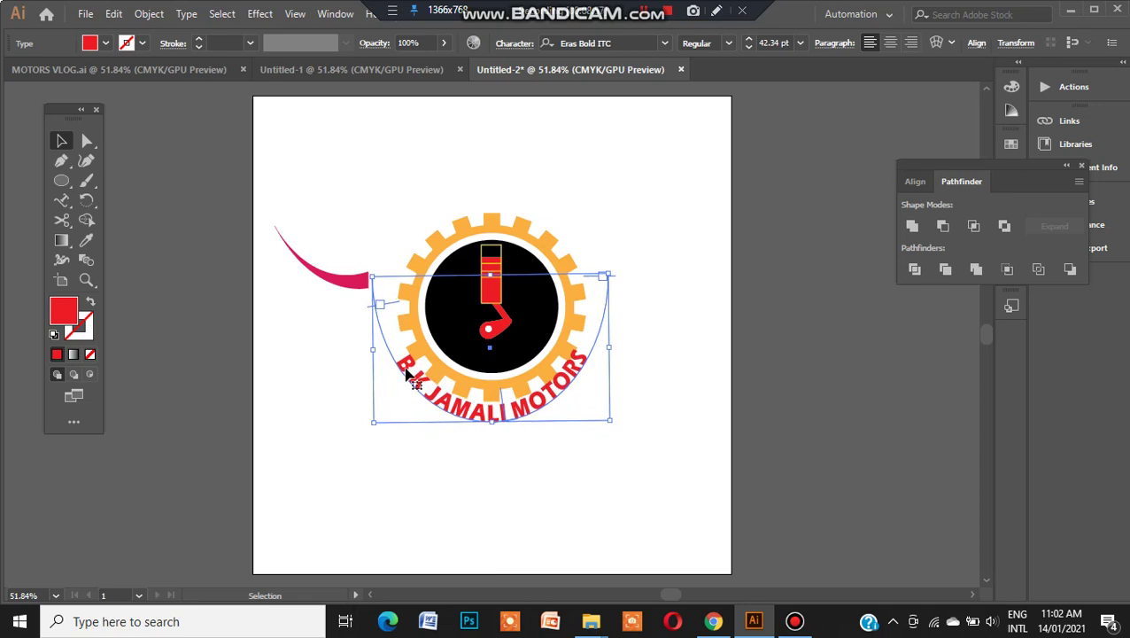
key(Down)
key(Down)
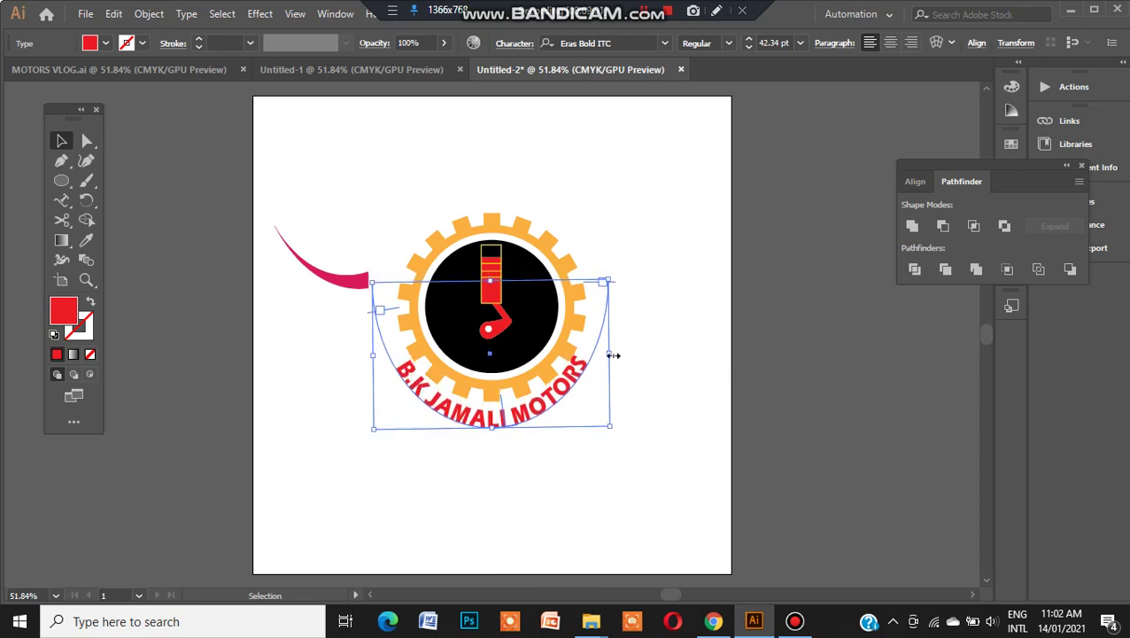
Step: Widen the arc text slightly on both sides, shift it up a little around the gear, and deselect it
drag(610, 354, 617, 358)
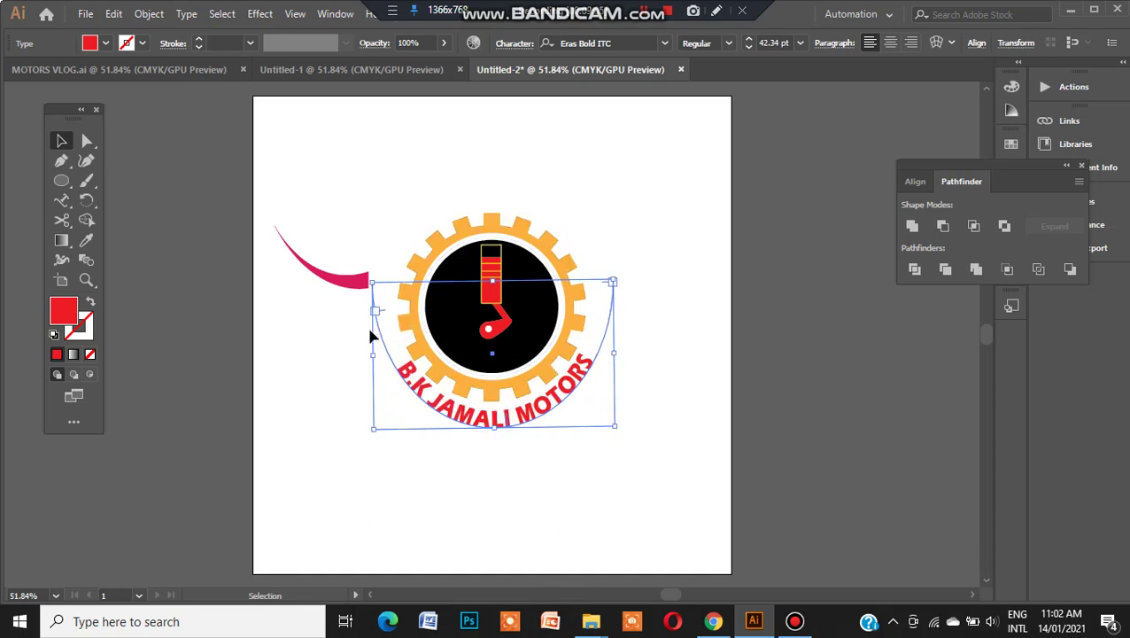
drag(375, 354, 369, 354)
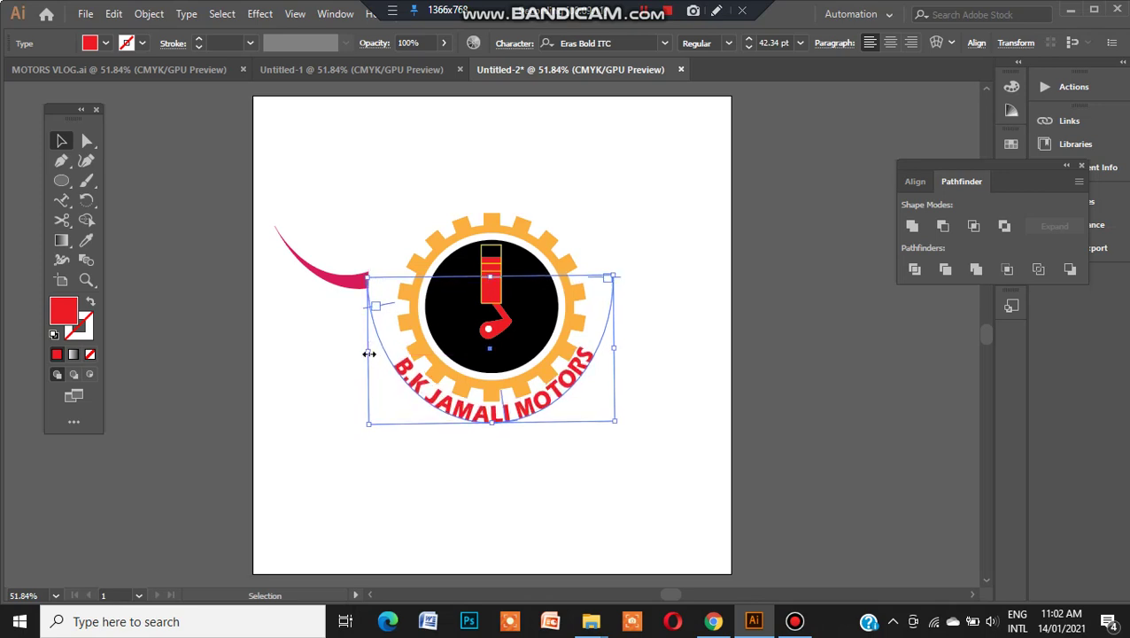
click(419, 494)
Step: Move the crimson curve closer to the gear and stack two copies of it evenly below, aligned at their ends
click(321, 280)
drag(321, 280, 335, 293)
key(a)
key(ctrl+c)
key(ctrl+v)
key(v)
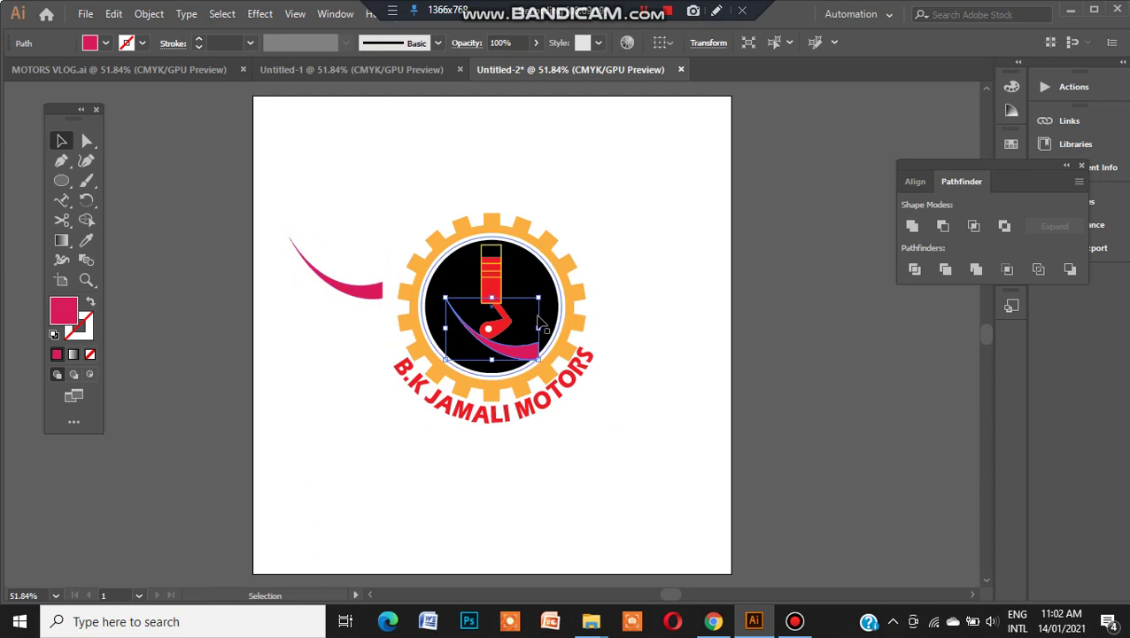
drag(472, 348, 361, 319)
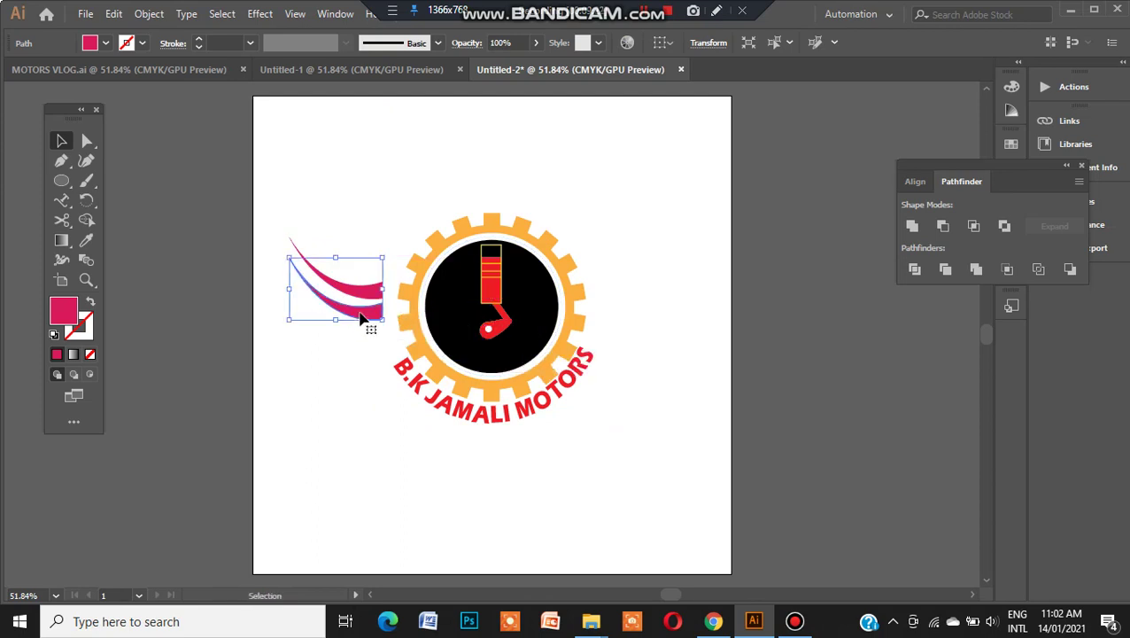
key(ctrl+v)
drag(519, 346, 371, 336)
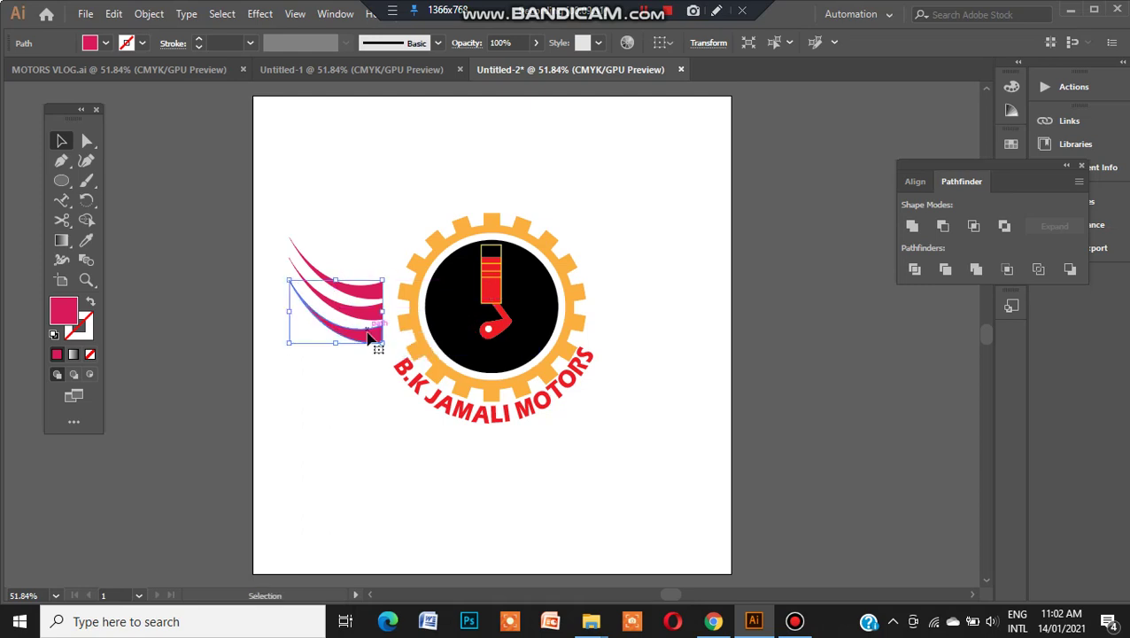
key(ctrl+z)
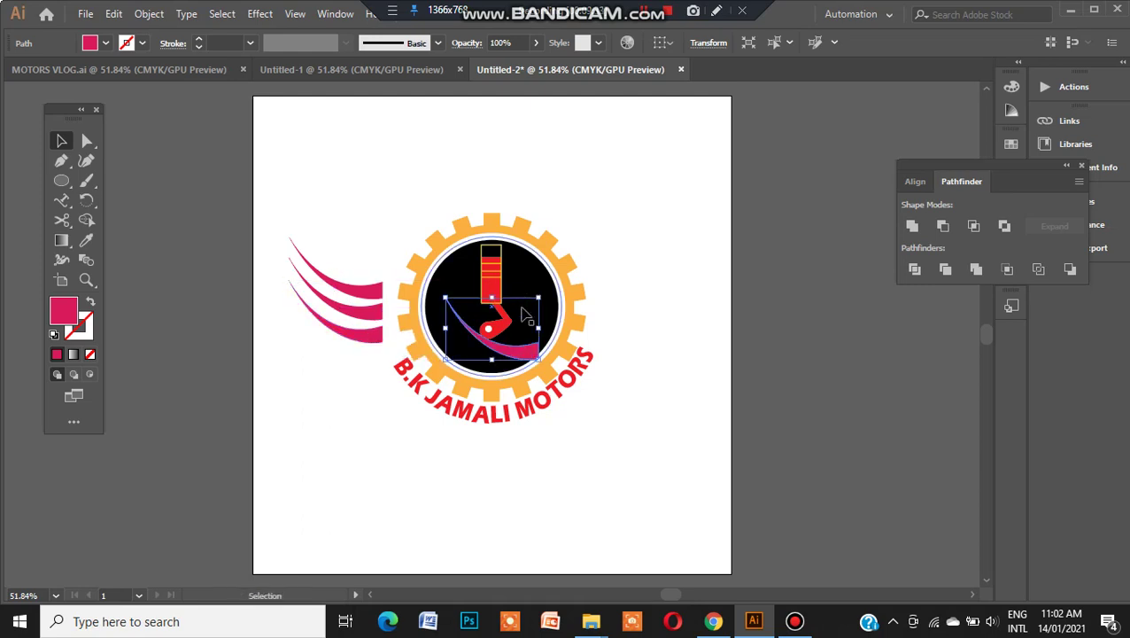
drag(525, 354, 631, 258)
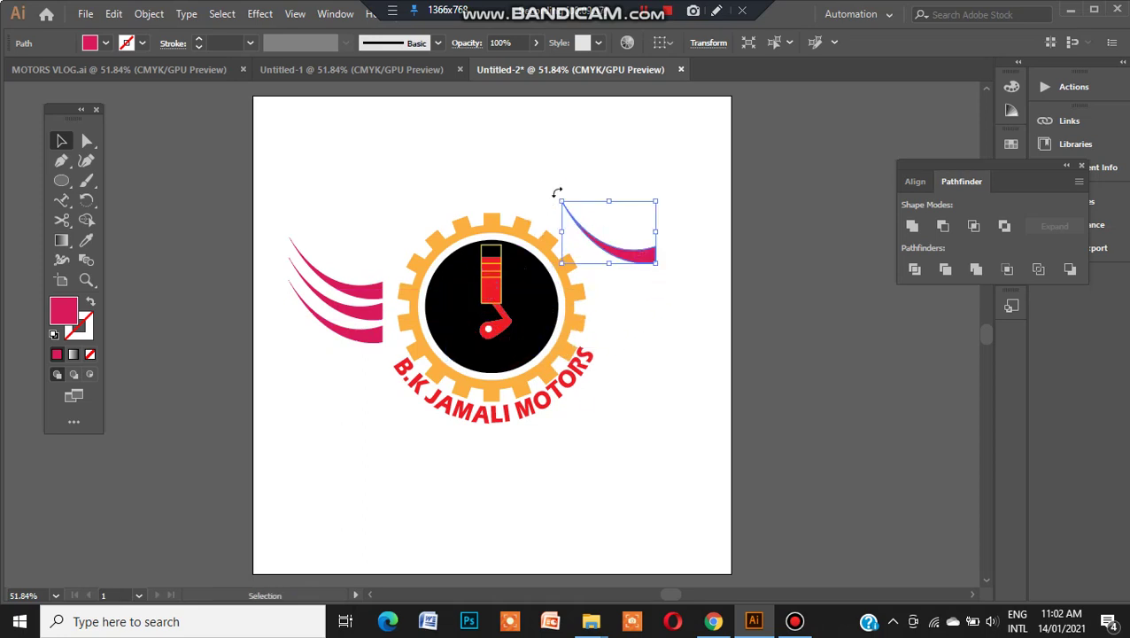
drag(554, 195, 617, 335)
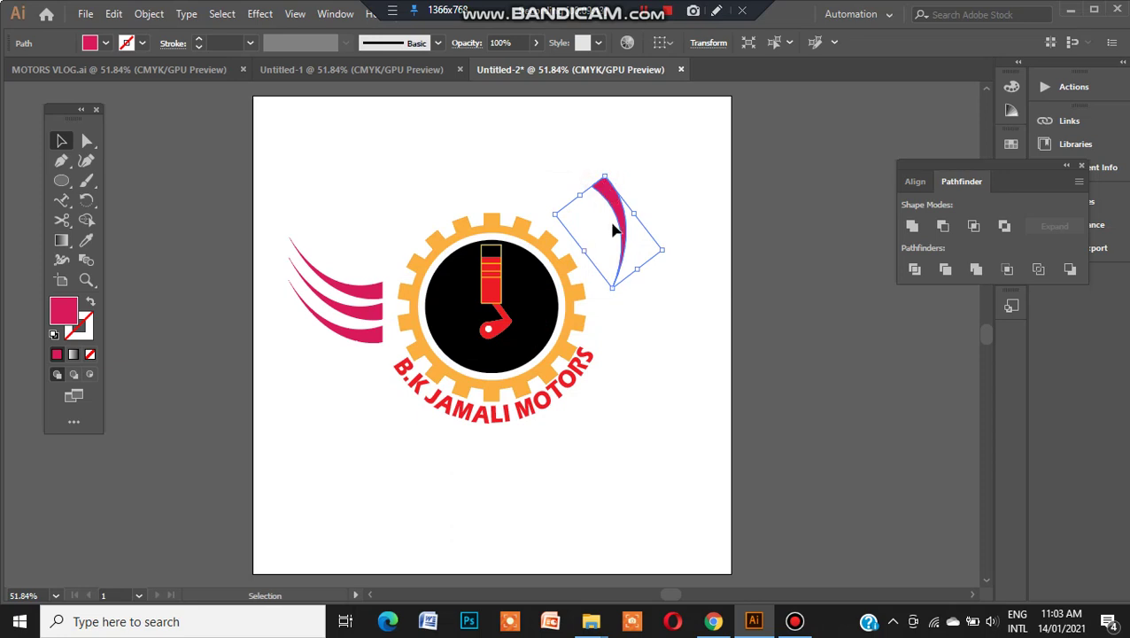
key(Delete)
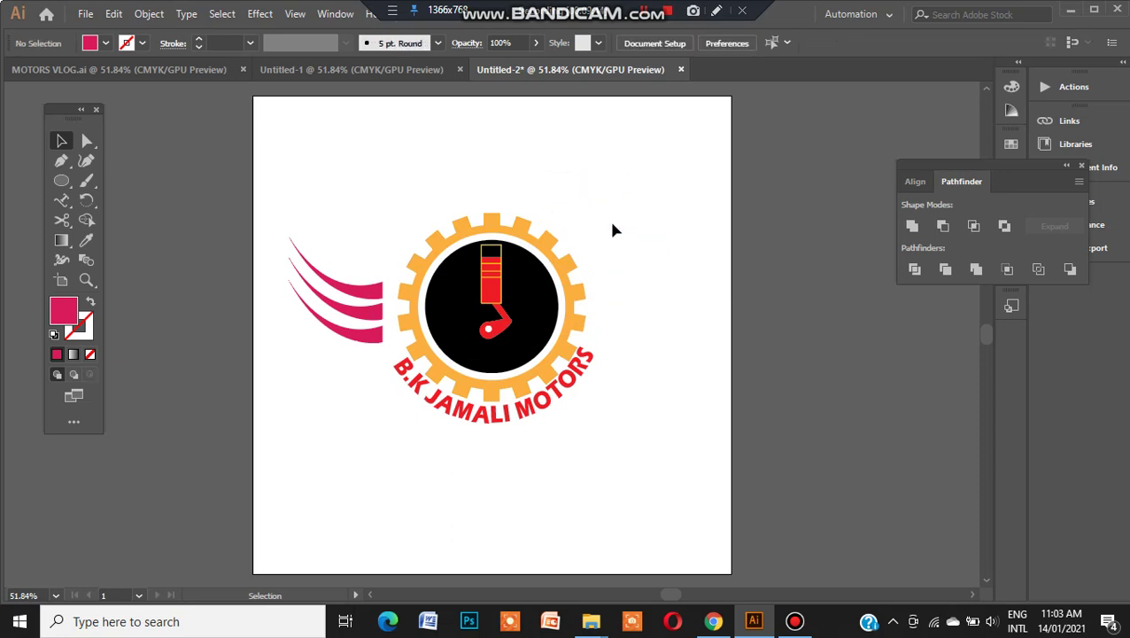
Step: Create a mirrored copy of the topmost crimson curve with the Reflect tool across the vertical axis
click(376, 288)
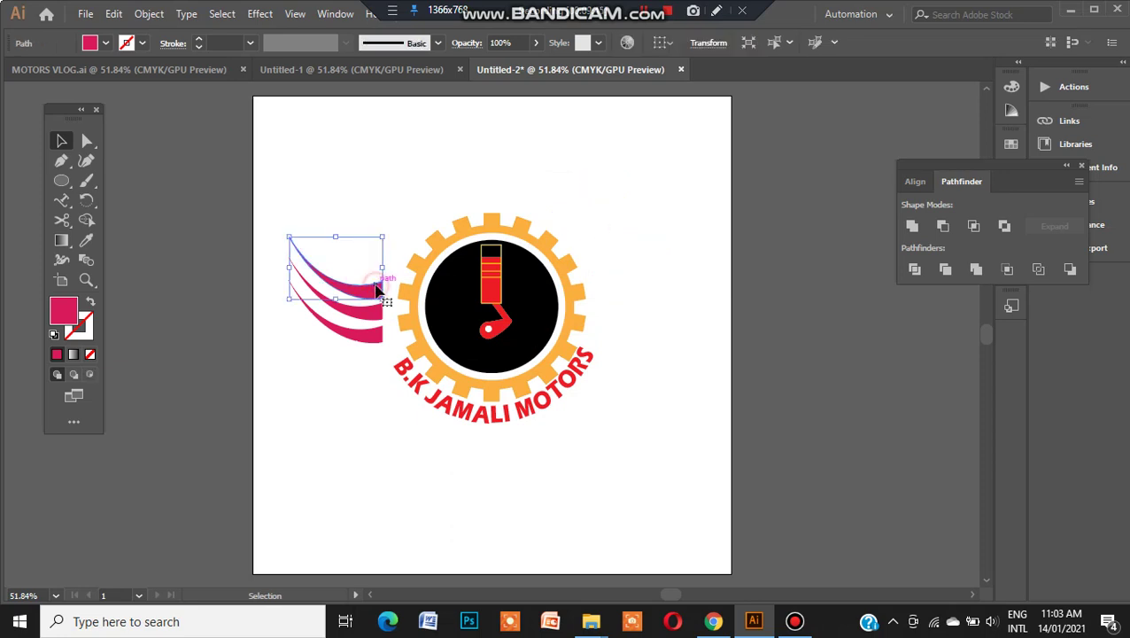
click(89, 202)
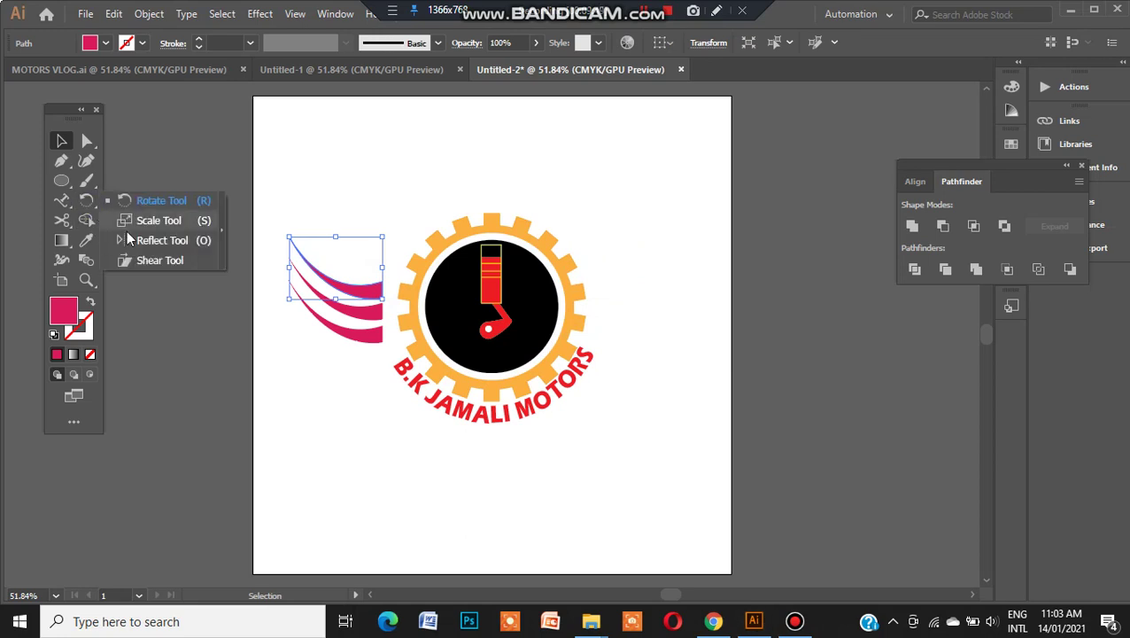
click(162, 241)
key(Return)
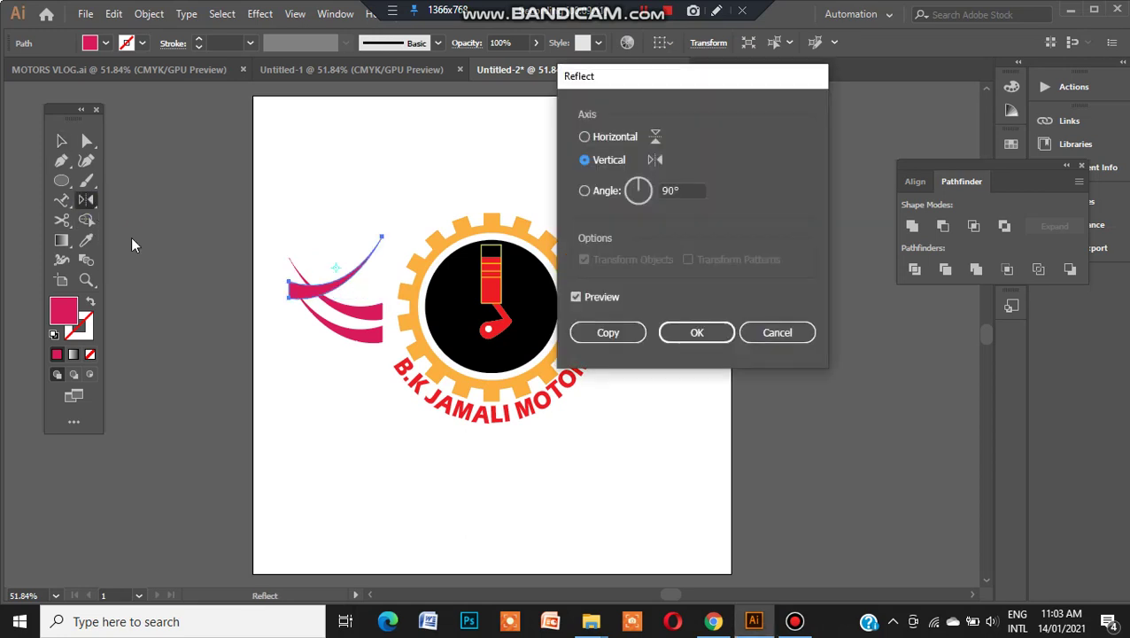
click(629, 340)
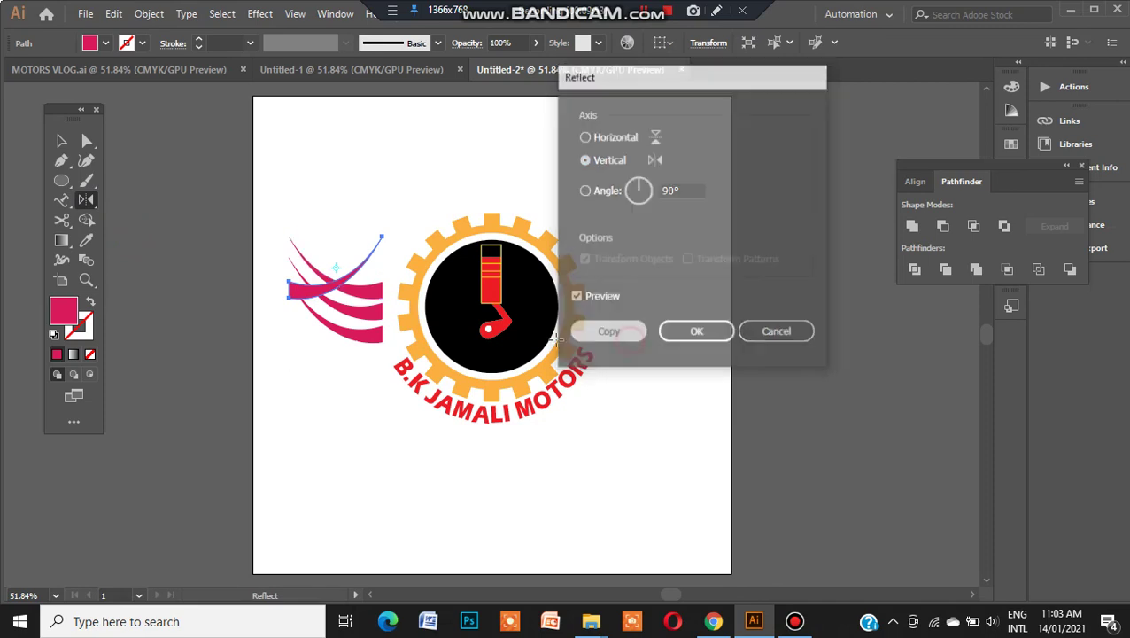
Step: Move the mirrored curve to the right side of the gear, level with the topmost left curve
key(Right)
key(Right)
key(Right)
key(Right)
key(Right)
key(Right)
key(Right)
key(Right)
key(Right)
key(Right)
key(Right)
key(Right)
key(Right)
key(Right)
key(Right)
key(Right)
key(Right)
key(Right)
key(Right)
key(Right)
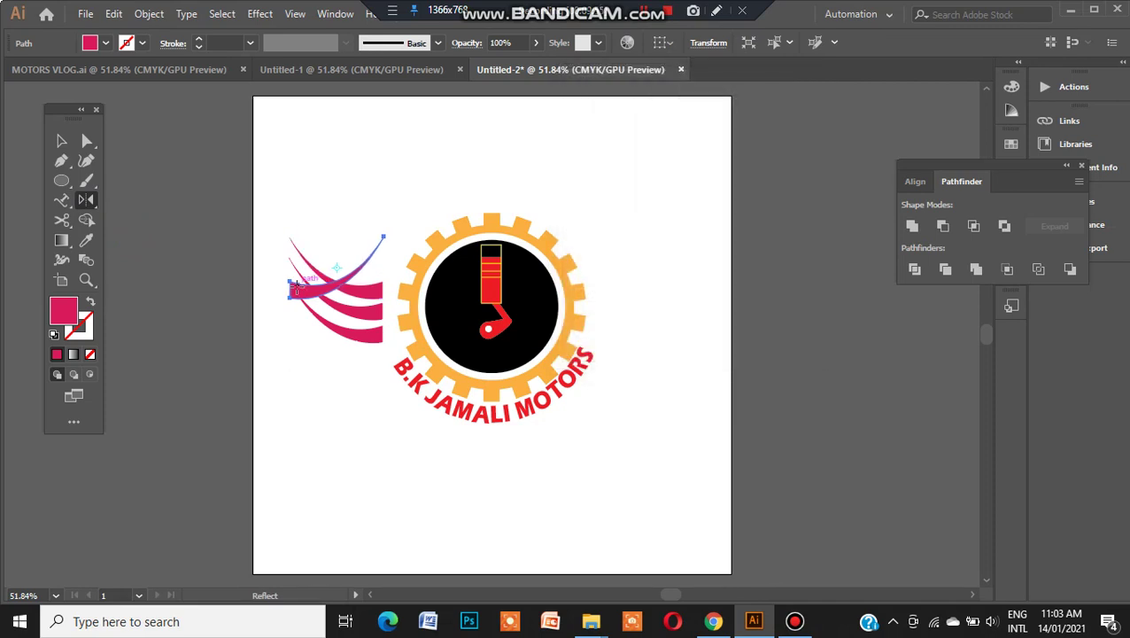
key(Right)
key(Right)
key(Right)
key(Right)
key(Right)
key(Right)
key(Right)
key(Right)
key(Right)
key(Right)
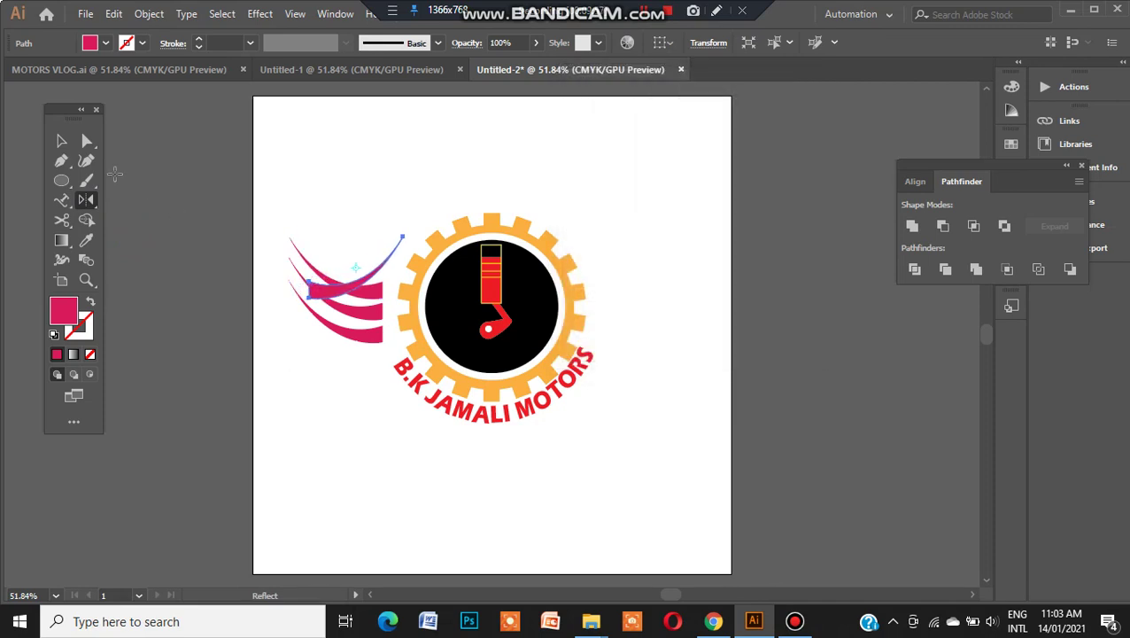
click(61, 142)
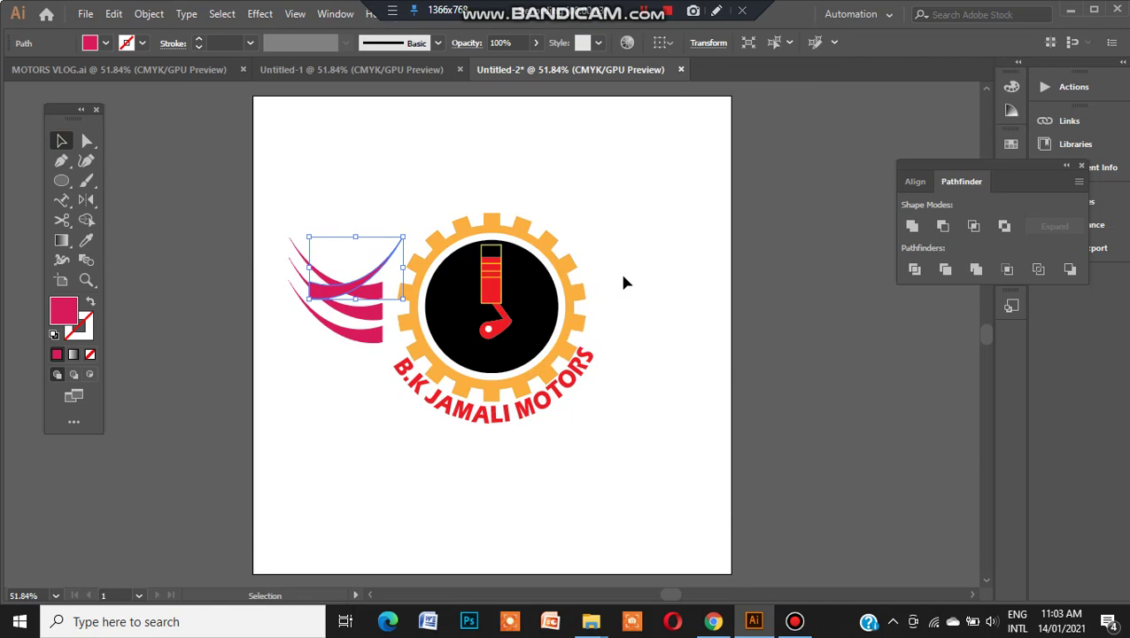
click(323, 296)
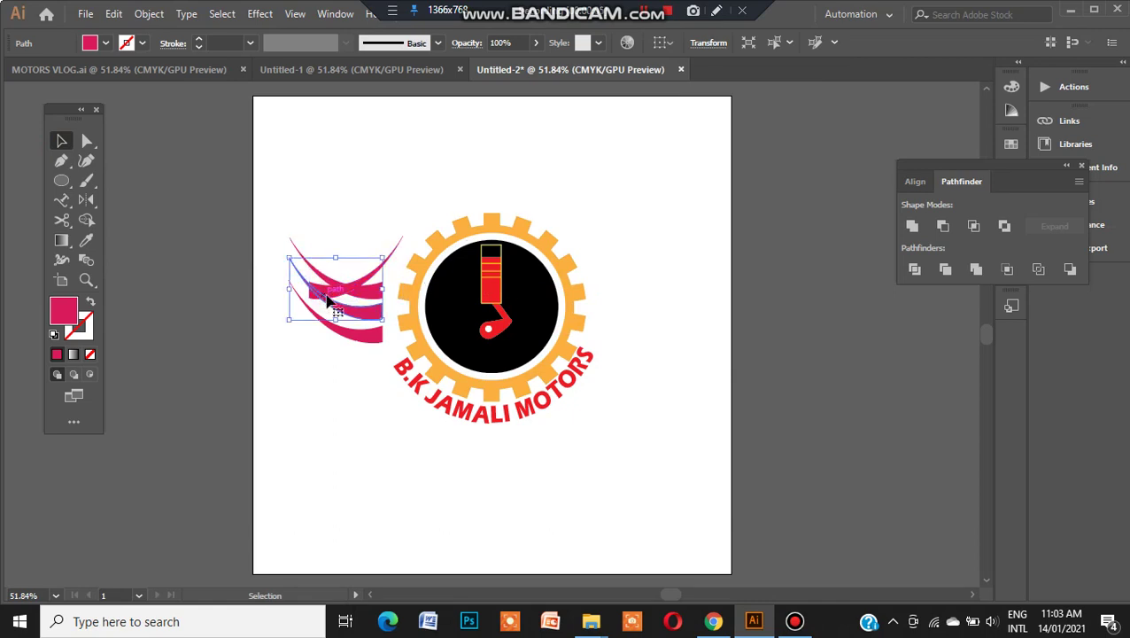
click(383, 228)
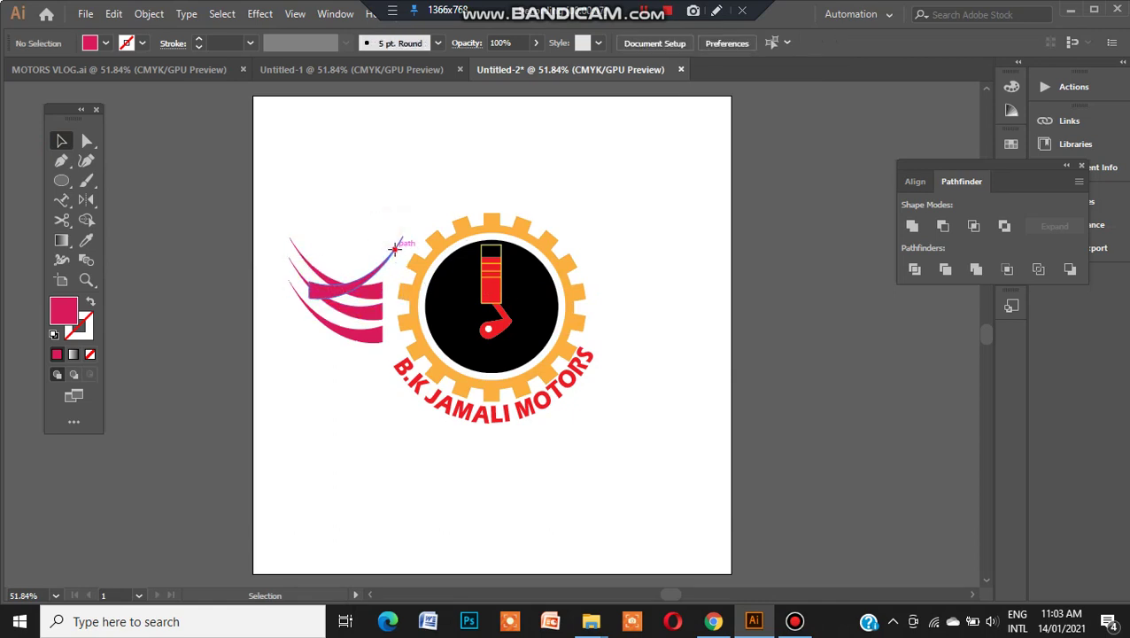
click(395, 249)
drag(381, 261, 658, 278)
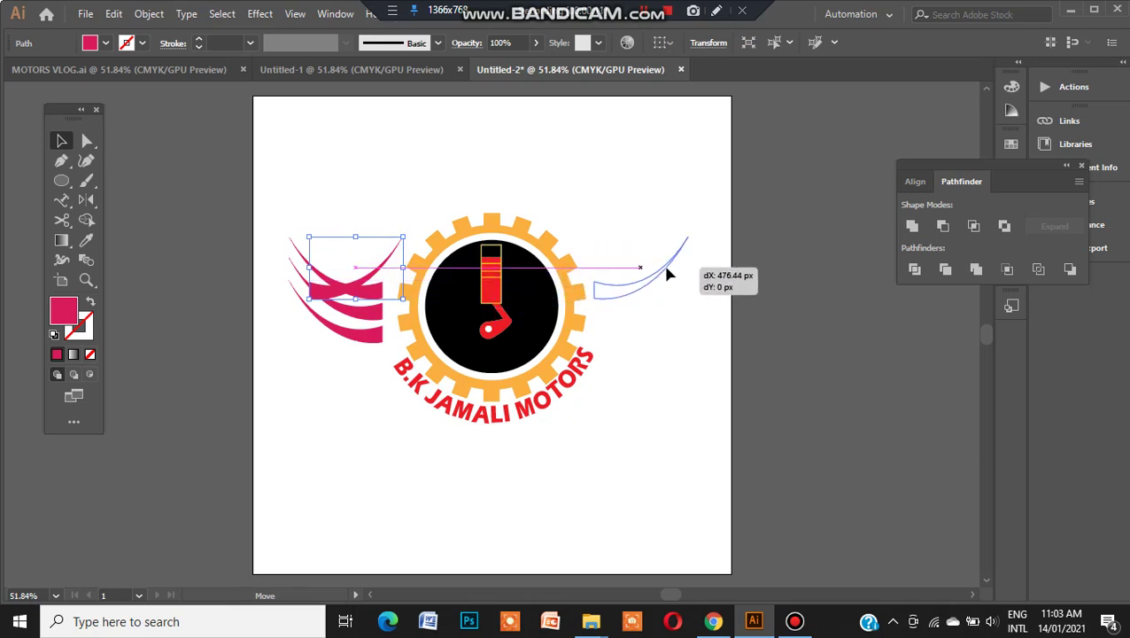
drag(669, 274, 669, 270)
key(ctrl)
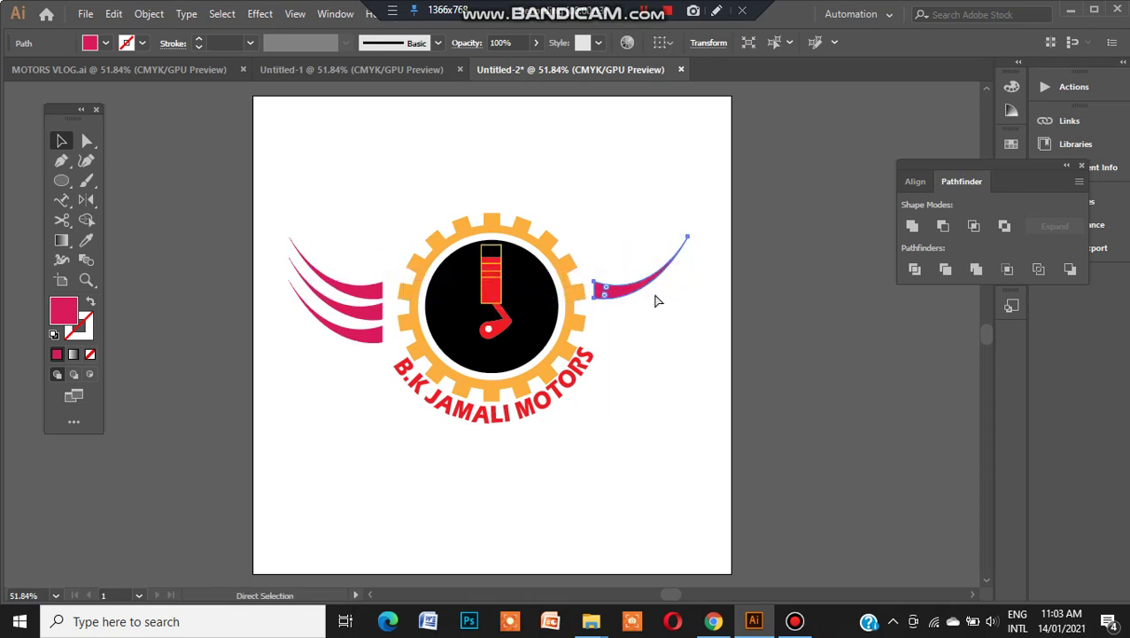
Step: Place two copies of the mirrored curve evenly below it, matching the stack left of the gear
key(ctrl+v)
drag(462, 350, 607, 317)
key(ctrl+v)
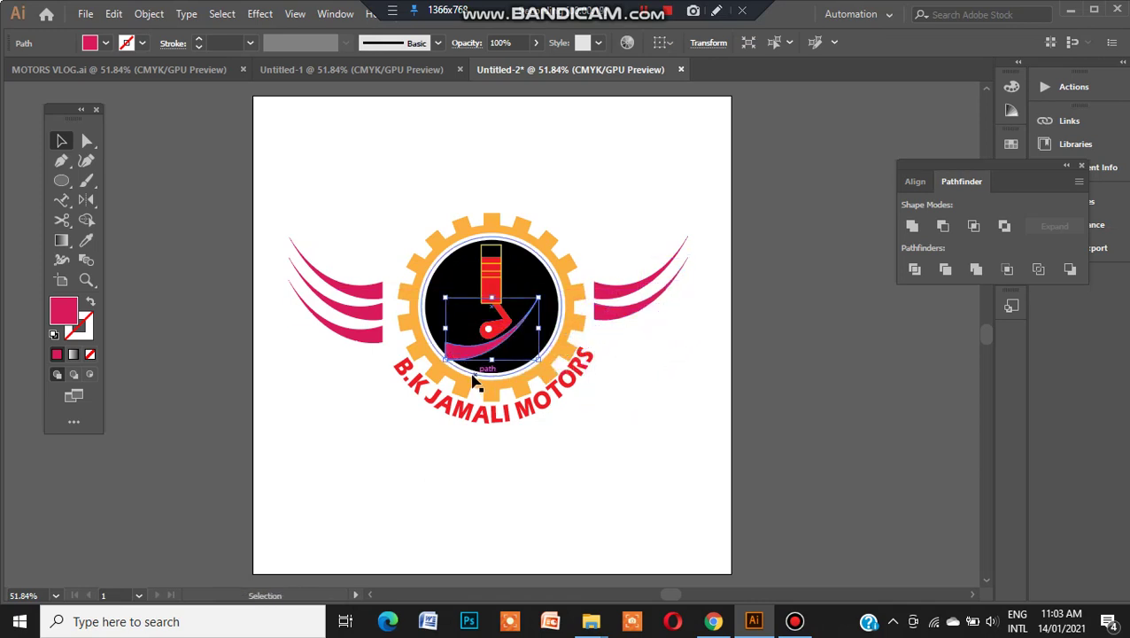
drag(483, 351, 624, 344)
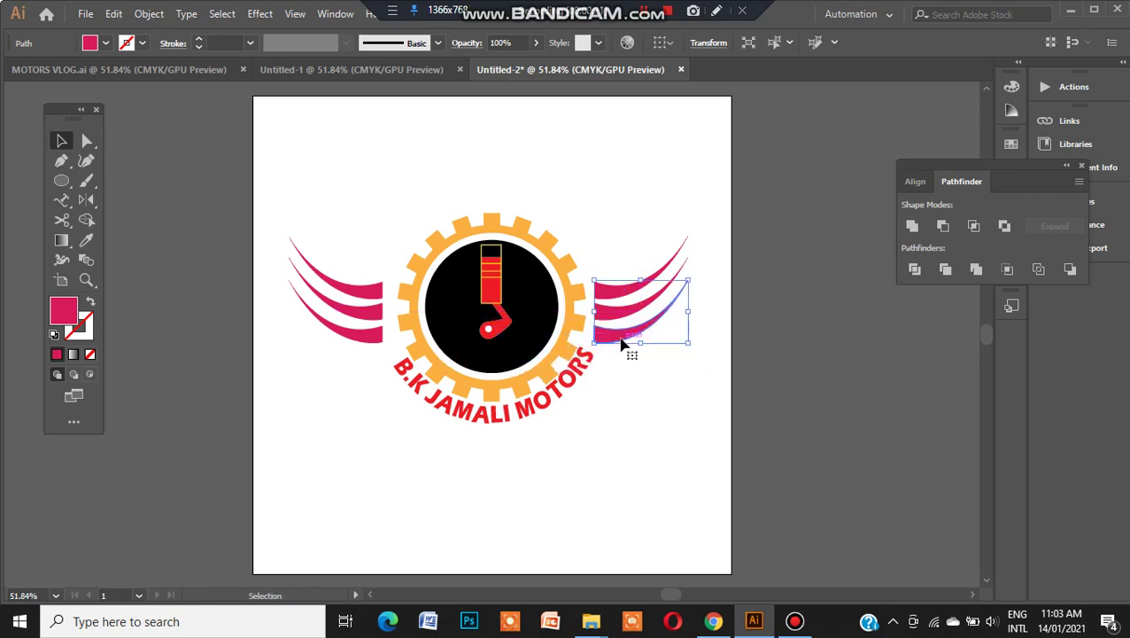
Step: Select the three crimson curves left of the gear and nudge them right and slightly down, closer to the gear teeth
click(289, 358)
drag(350, 227, 330, 367)
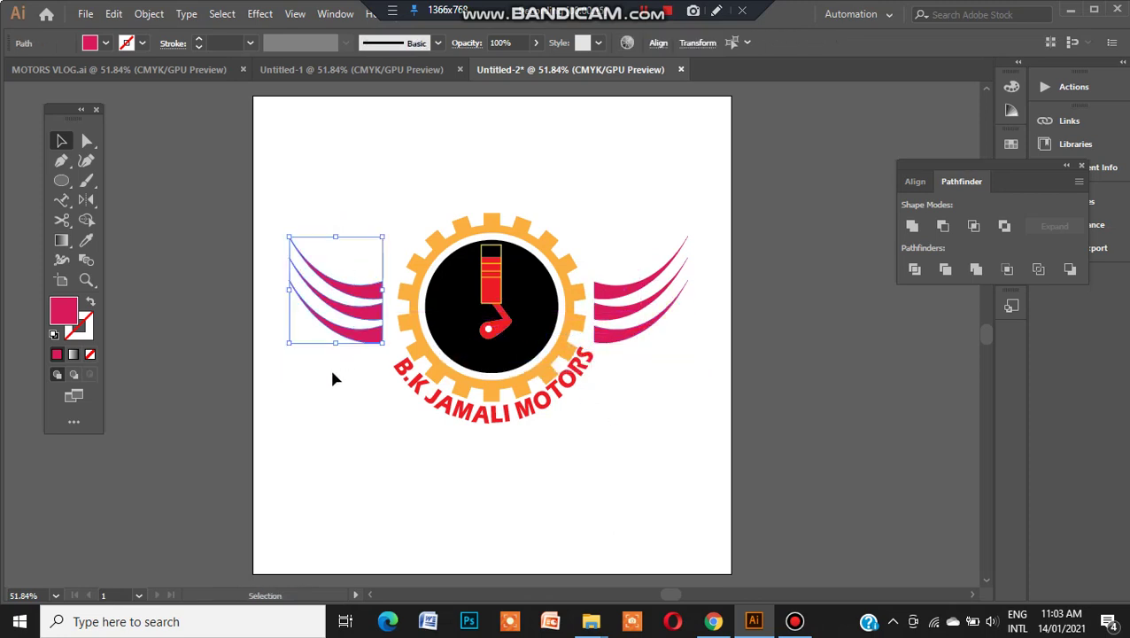
key(Right)
key(Right)
key(Right)
key(Right)
key(Right)
key(Right)
key(Right)
key(Right)
key(Right)
key(Right)
key(Down)
key(Down)
key(Down)
key(Down)
key(Down)
key(Down)
key(Down)
key(Down)
key(Down)
key(Down)
key(Down)
key(Down)
key(Down)
key(Right)
key(Right)
key(Right)
key(Right)
key(Right)
key(Right)
key(Right)
key(Right)
key(Right)
key(Right)
key(Right)
key(Right)
key(Right)
key(Right)
key(Right)
key(Right)
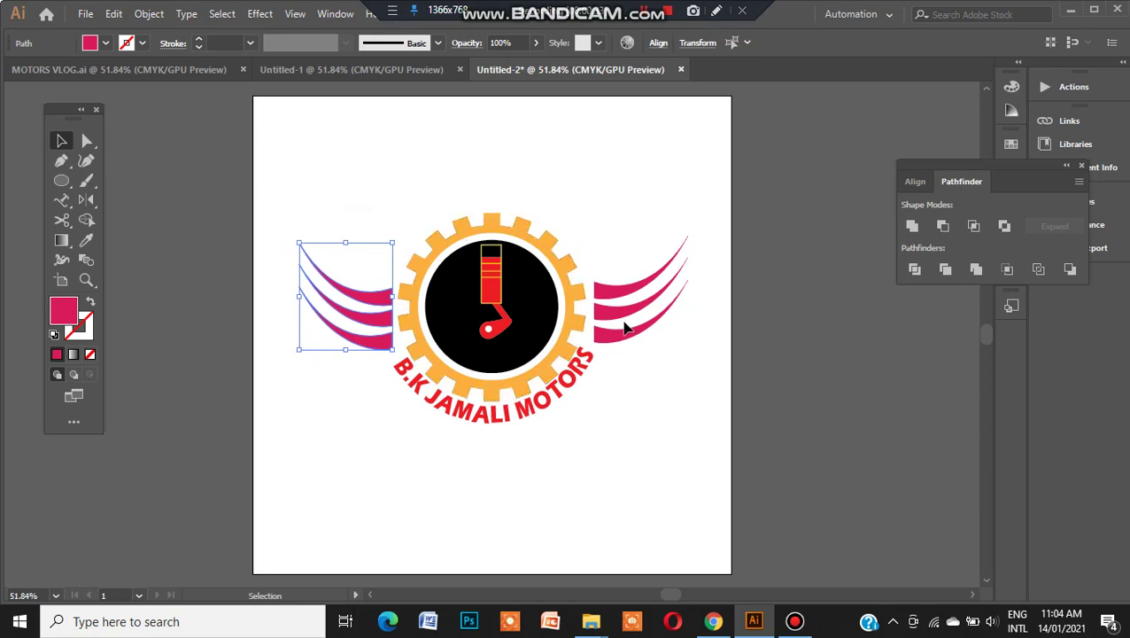
Step: Nudge the three crimson curves right of the gear slightly left toward the teeth, and deselect them
drag(635, 269, 650, 361)
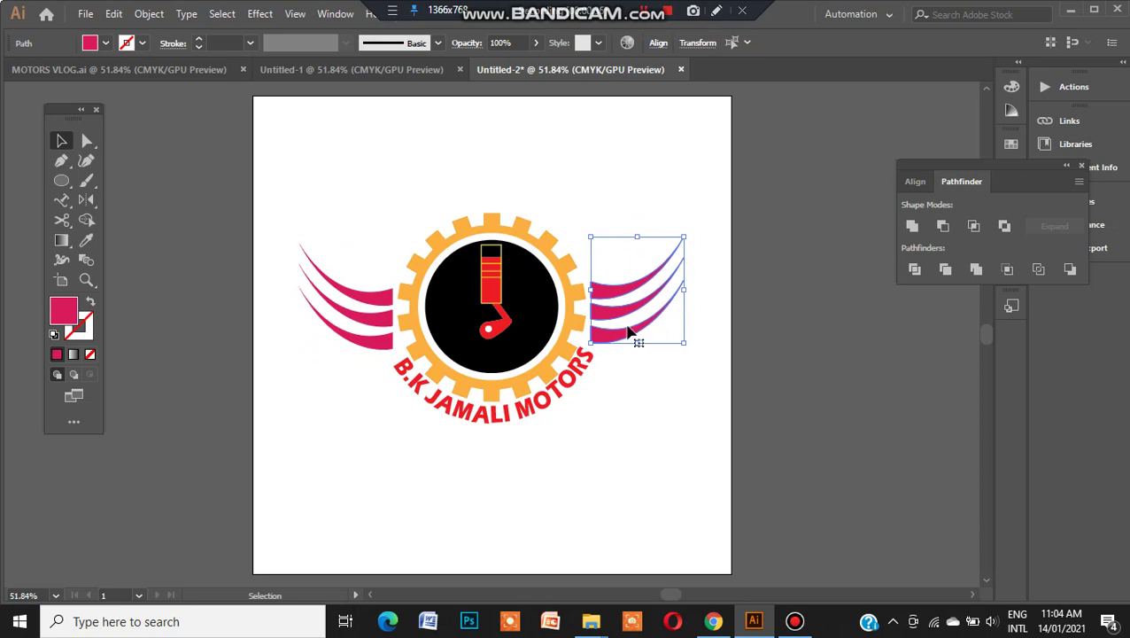
click(578, 155)
Step: Group all the logo artwork and move the group slightly up, to about X 399.27 px and Y 363.49 px
drag(700, 188, 329, 447)
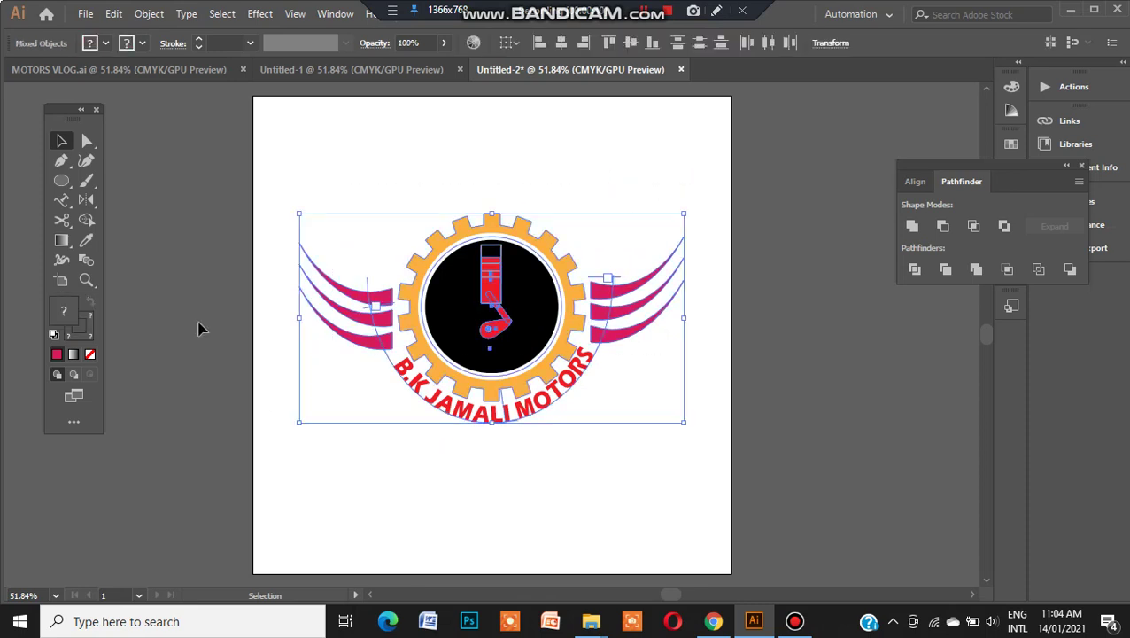
click(148, 14)
click(200, 86)
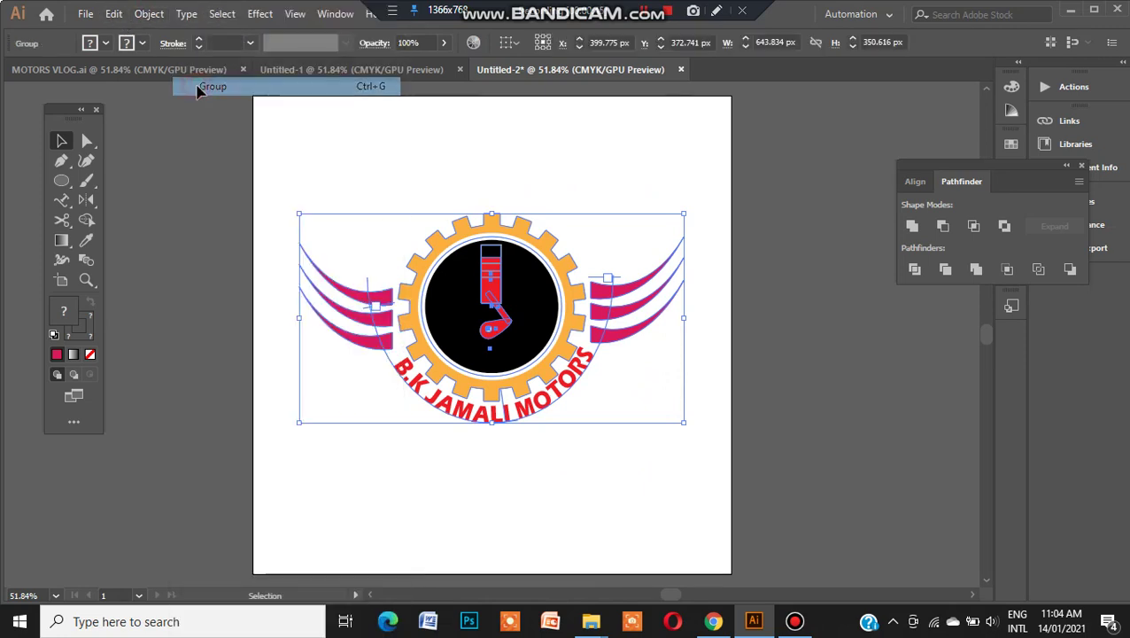
click(384, 168)
mouse_move(462, 257)
mouse_down()
mouse_move(464, 240)
mouse_move(443, 443)
mouse_move(399, 328)
mouse_move(460, 268)
mouse_up()
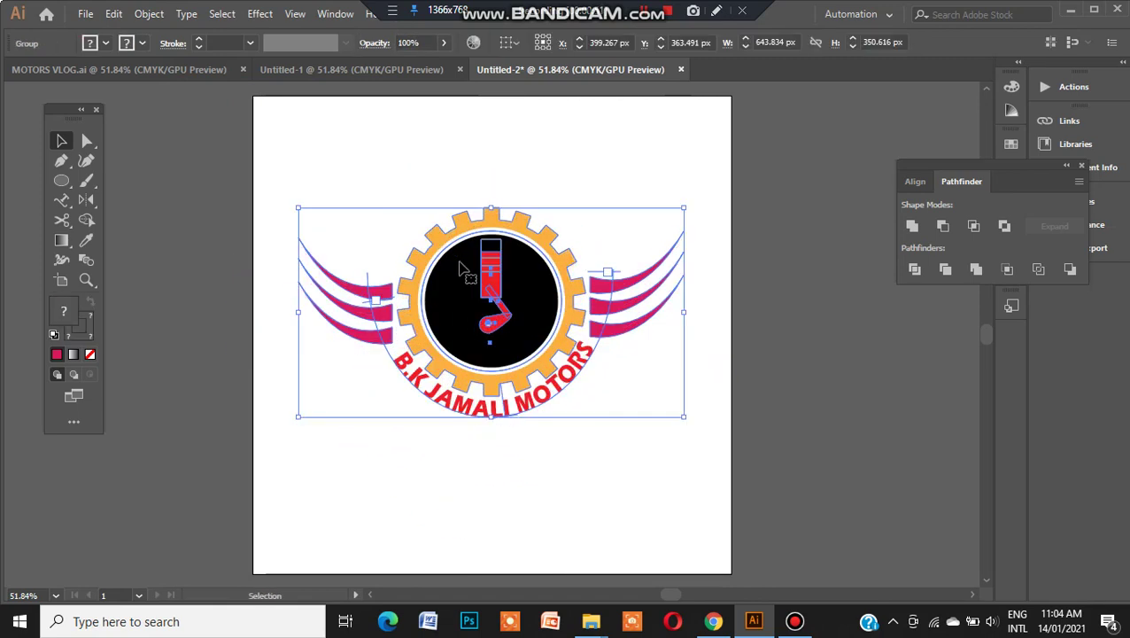
Step: Export the logo to the Desktop as a JPEG named HONDA MOTORS, with CMYK color, maximum quality 10 and 300 ppi resolution
click(86, 14)
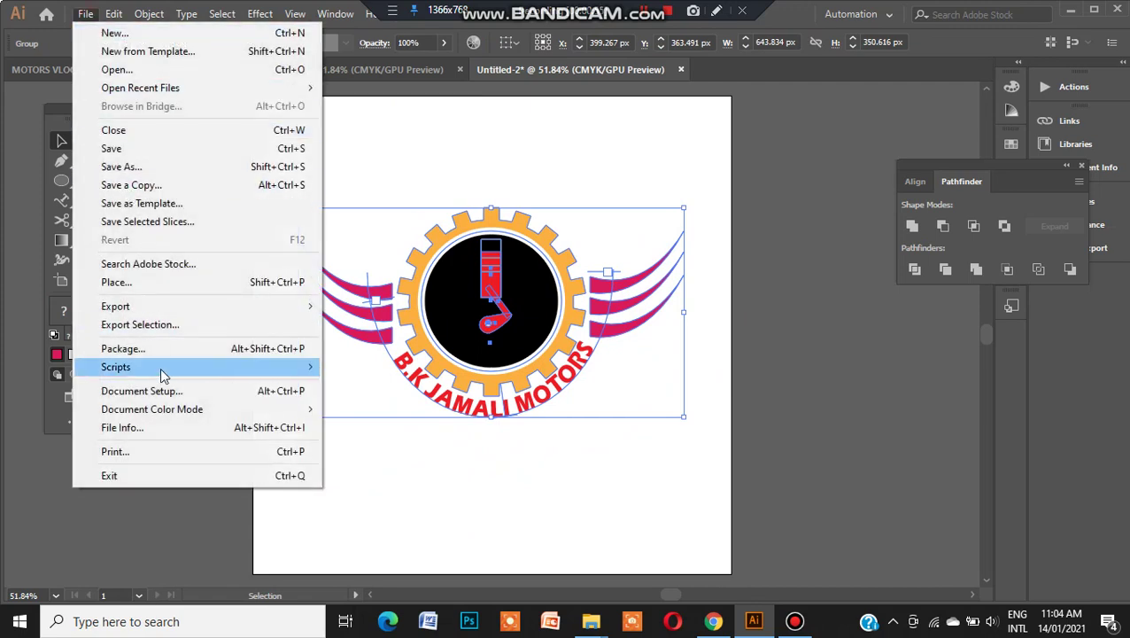
mouse_move(161, 305)
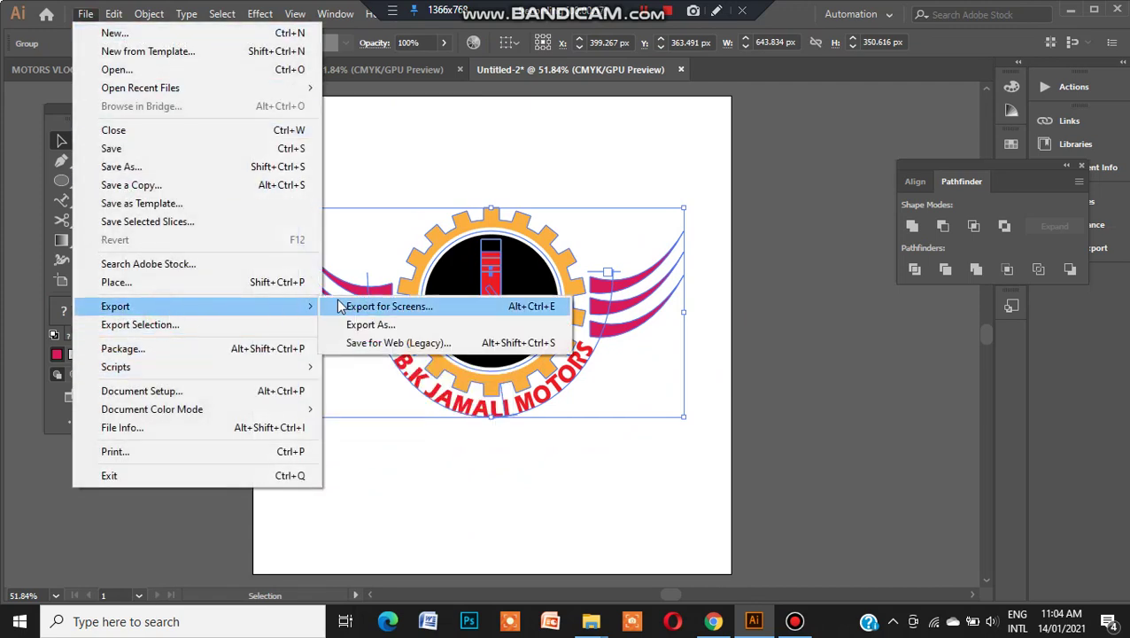
click(388, 326)
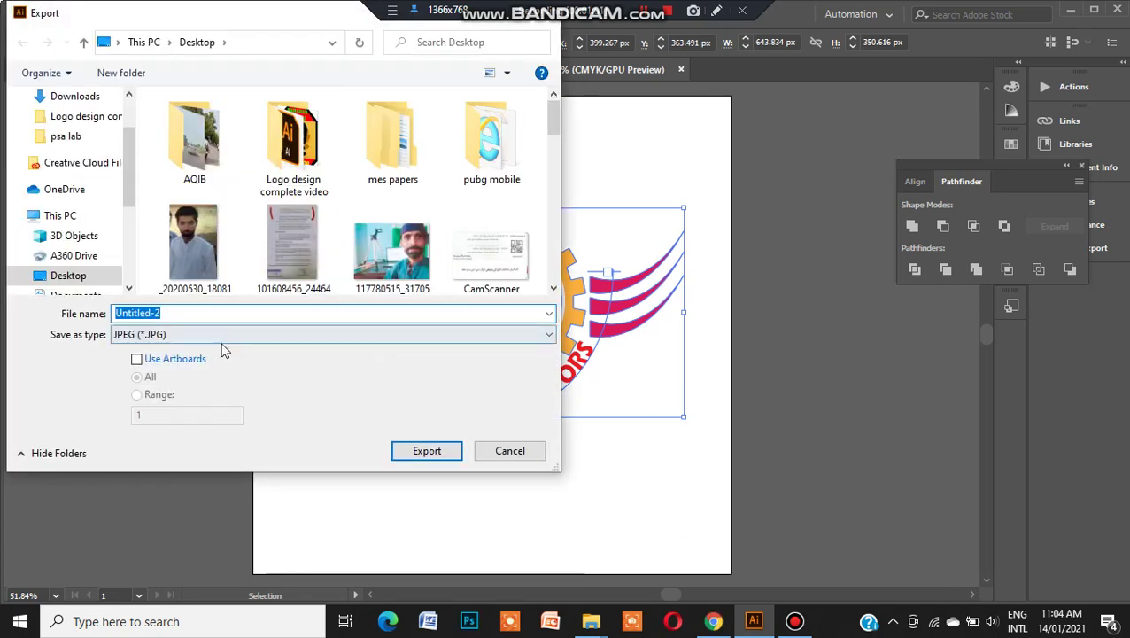
text(H)
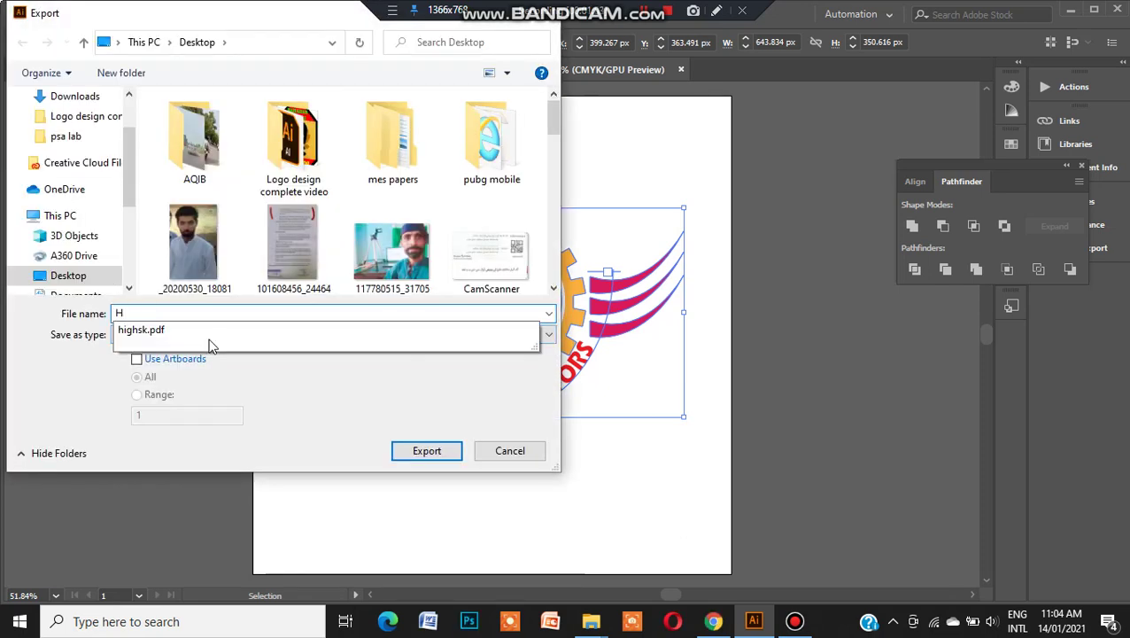
text(ONDA M)
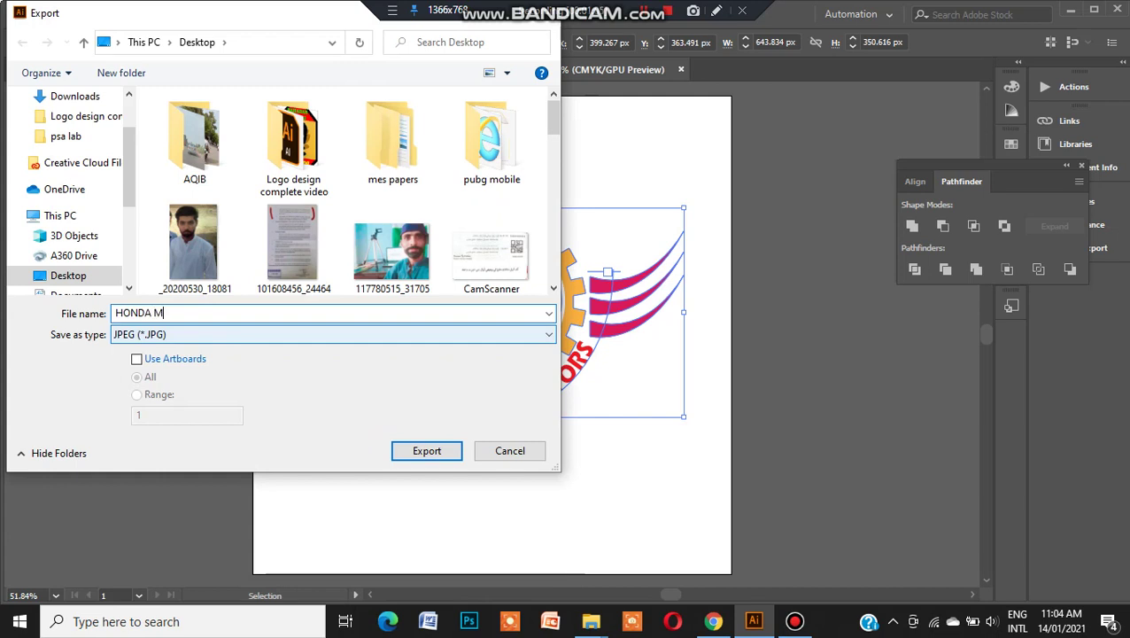
text(OTORS)
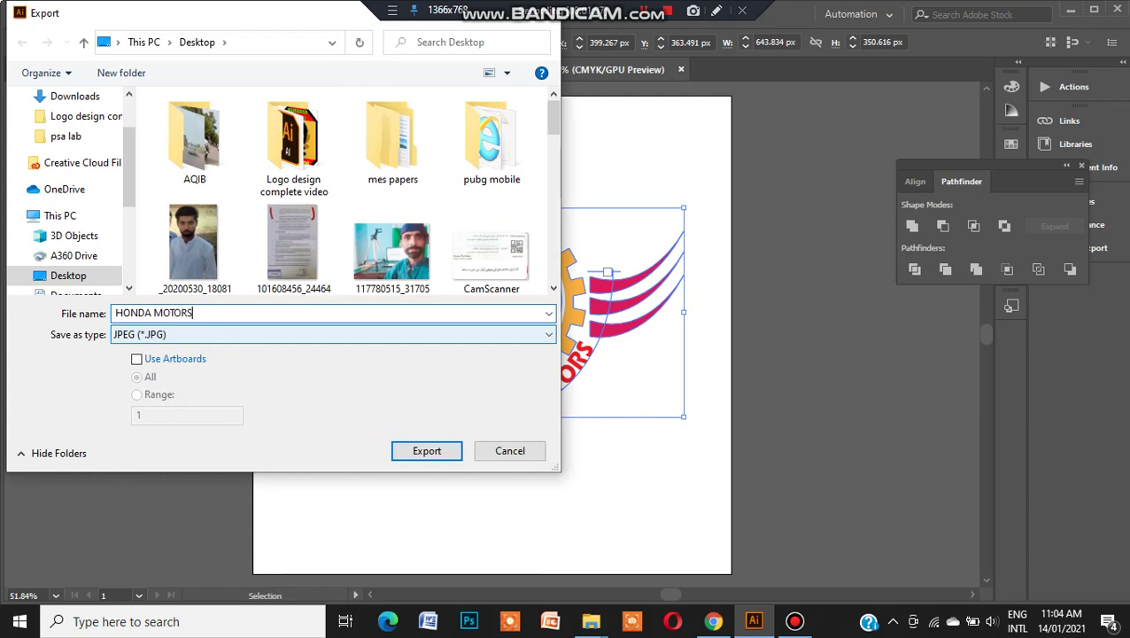
key(Return)
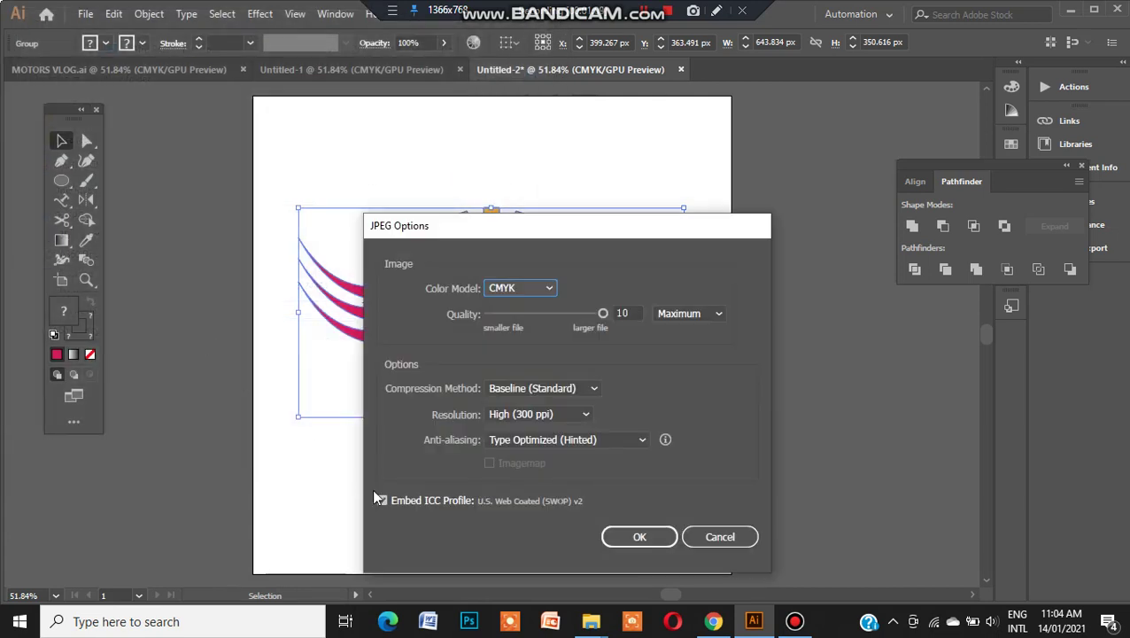
click(641, 536)
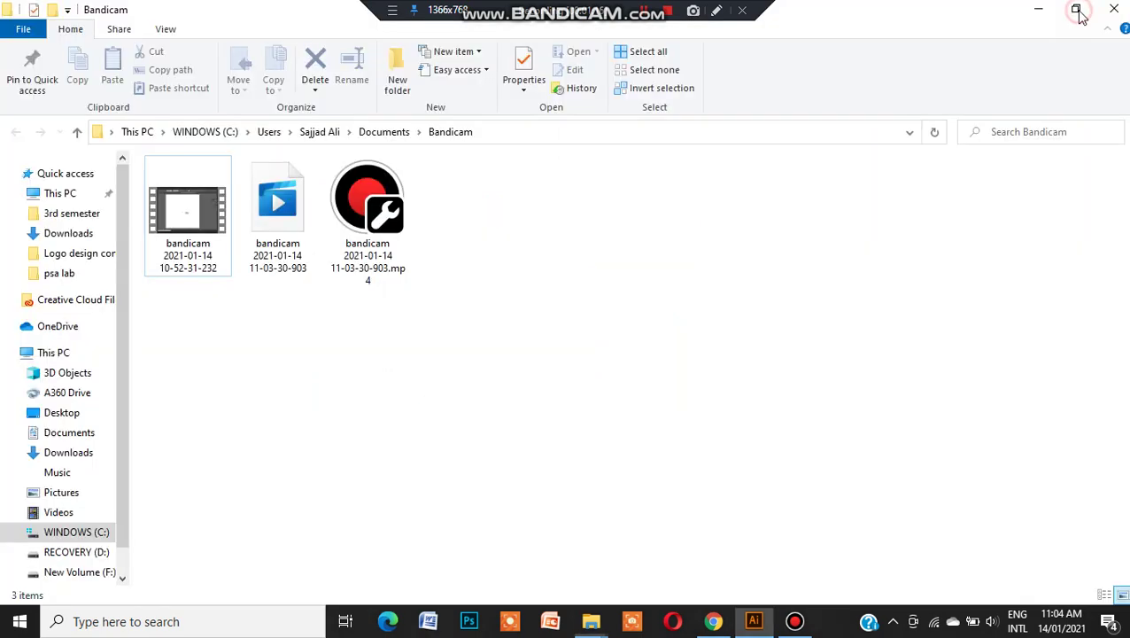
Step: Close the Bandicam folder window and minimize the This PC window to reach the desktop
click(1071, 9)
click(1077, 7)
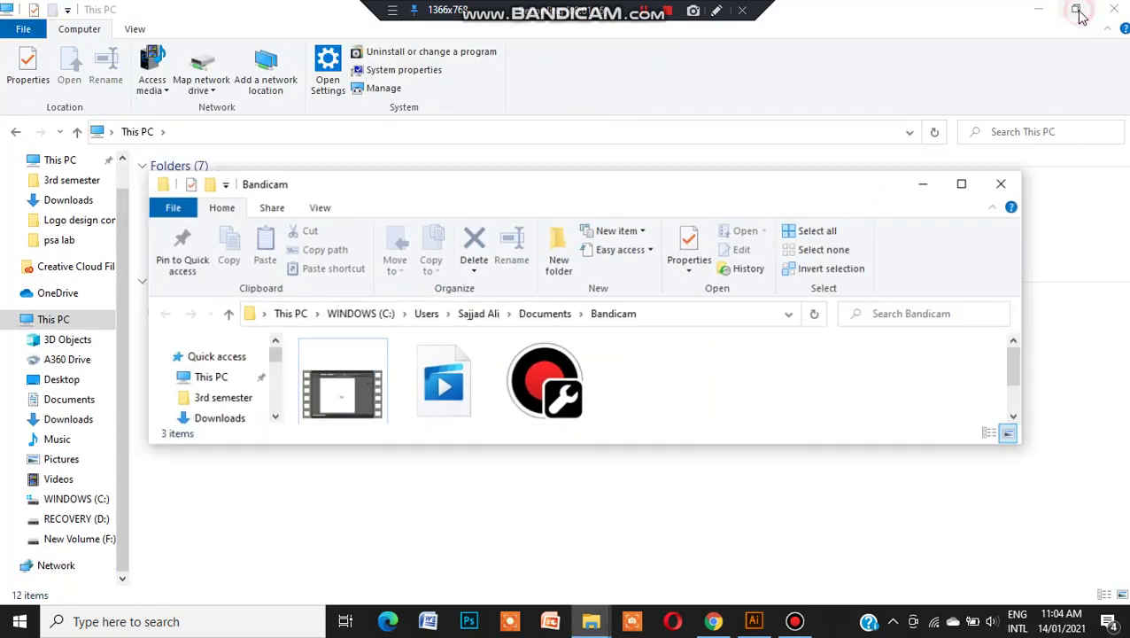
click(1005, 197)
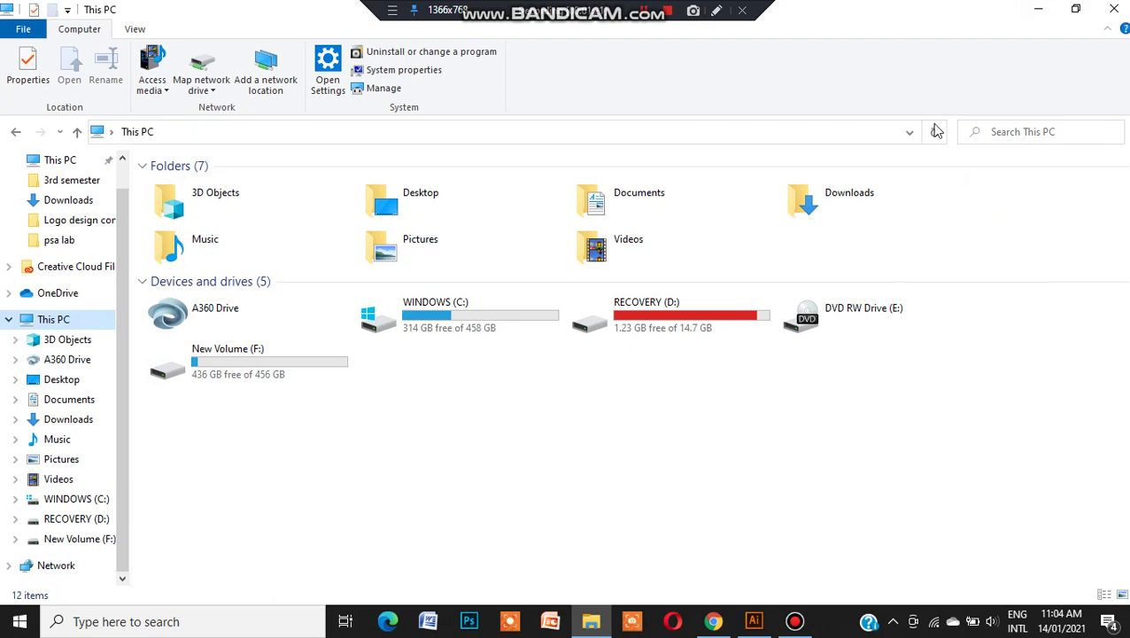
click(1039, 9)
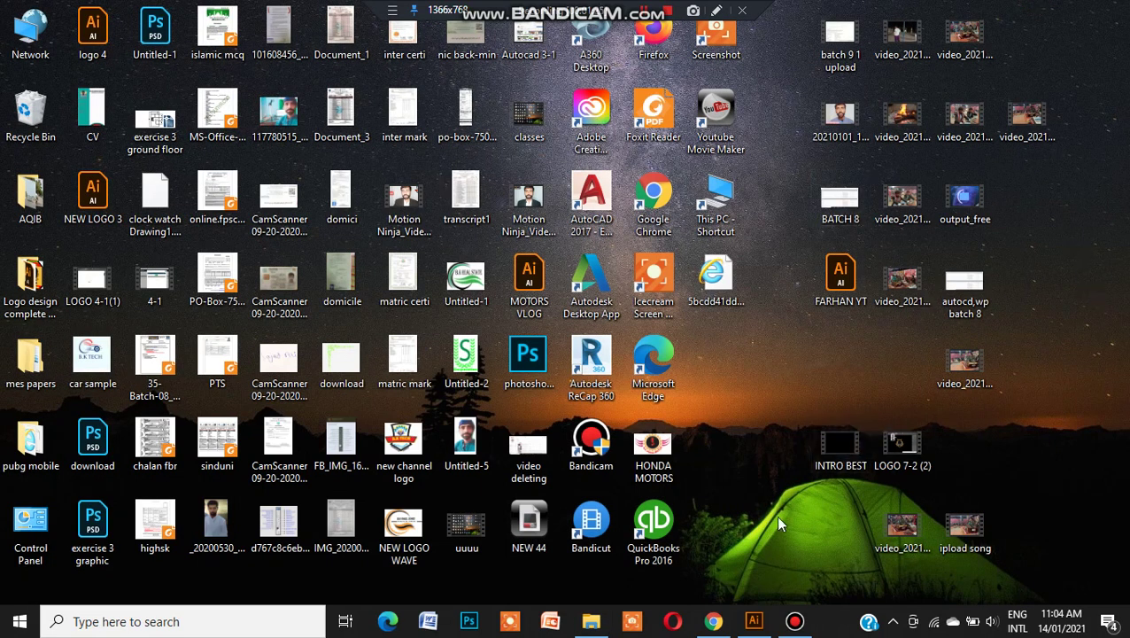
Step: Open the exported HONDA MOTORS image from the desktop to check the finished logo, and close the viewer
mouse_move(568, 635)
mouse_move(754, 621)
double_click(651, 470)
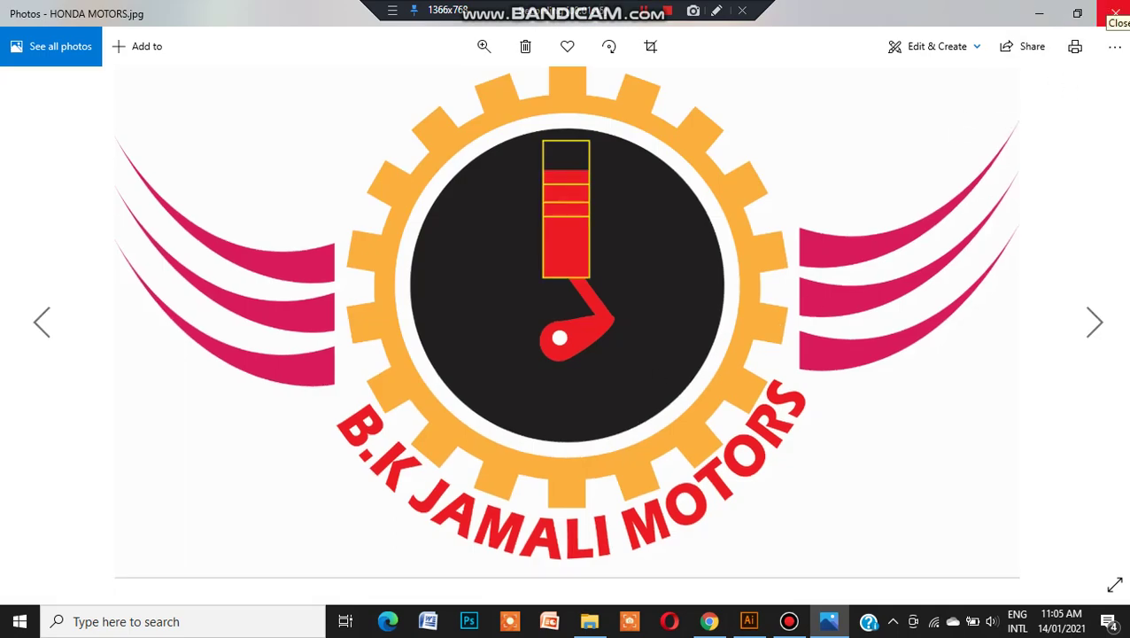
click(1116, 13)
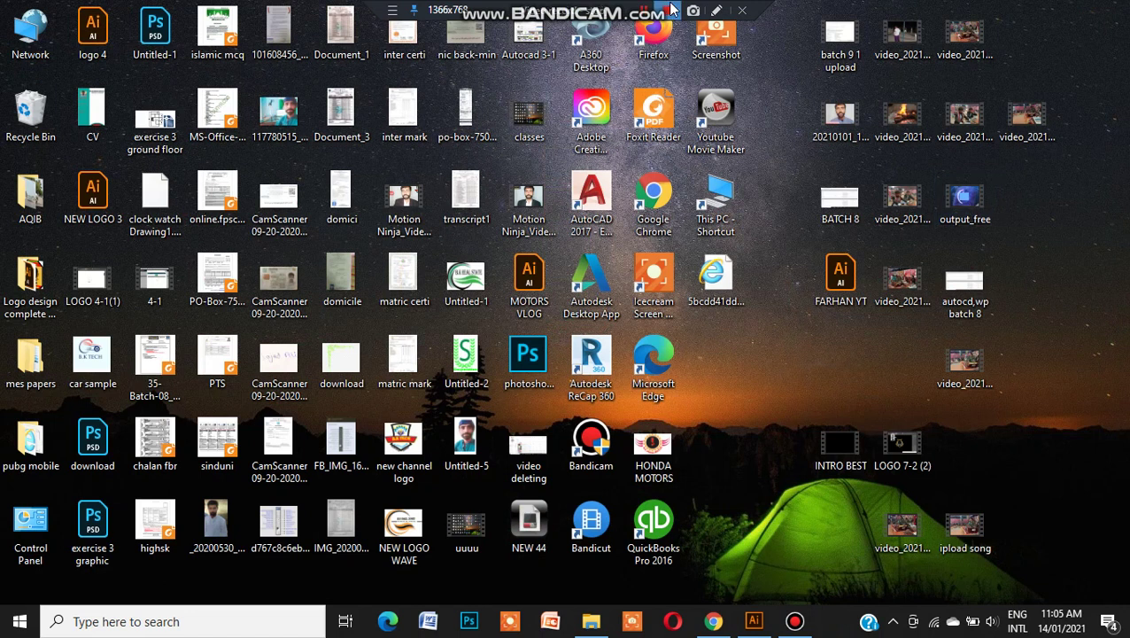